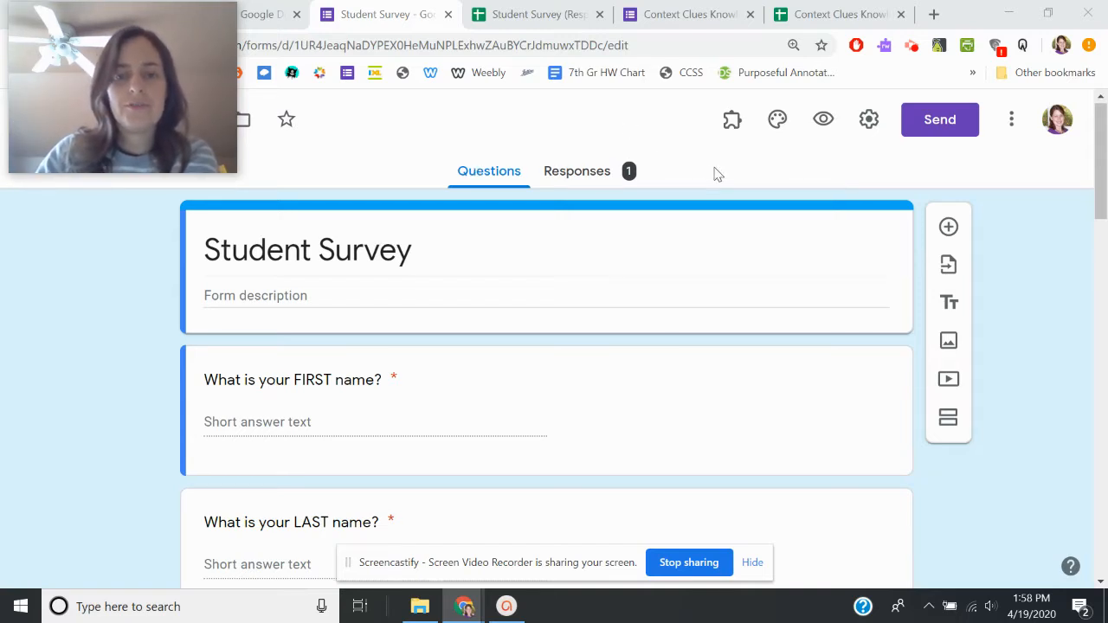
scroll(718, 186, "down", 10)
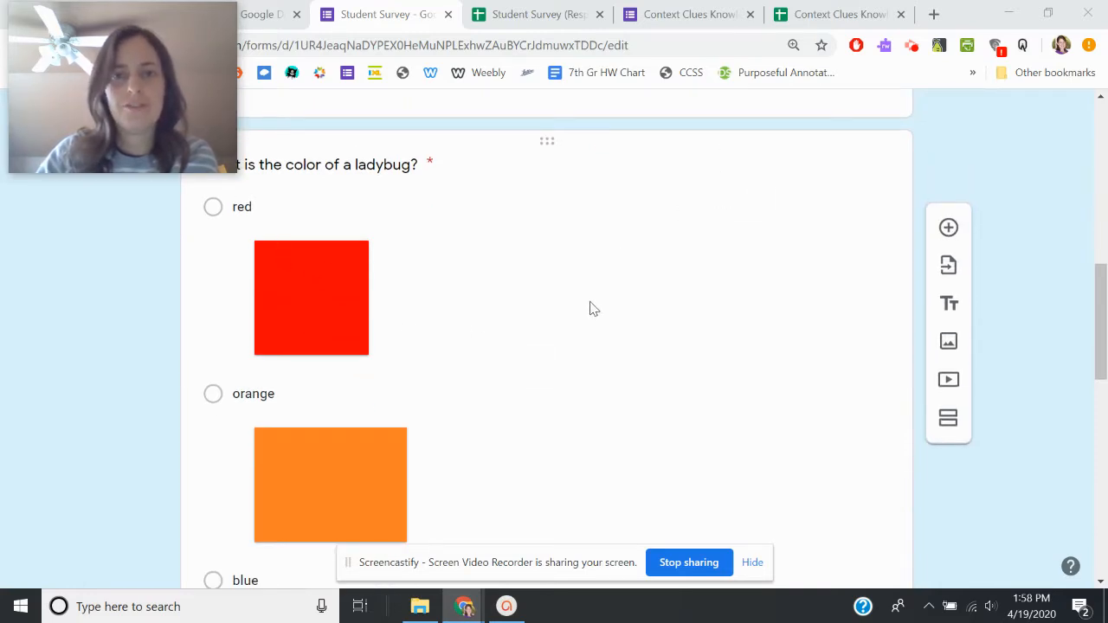
scroll(593, 309, "down", 6)
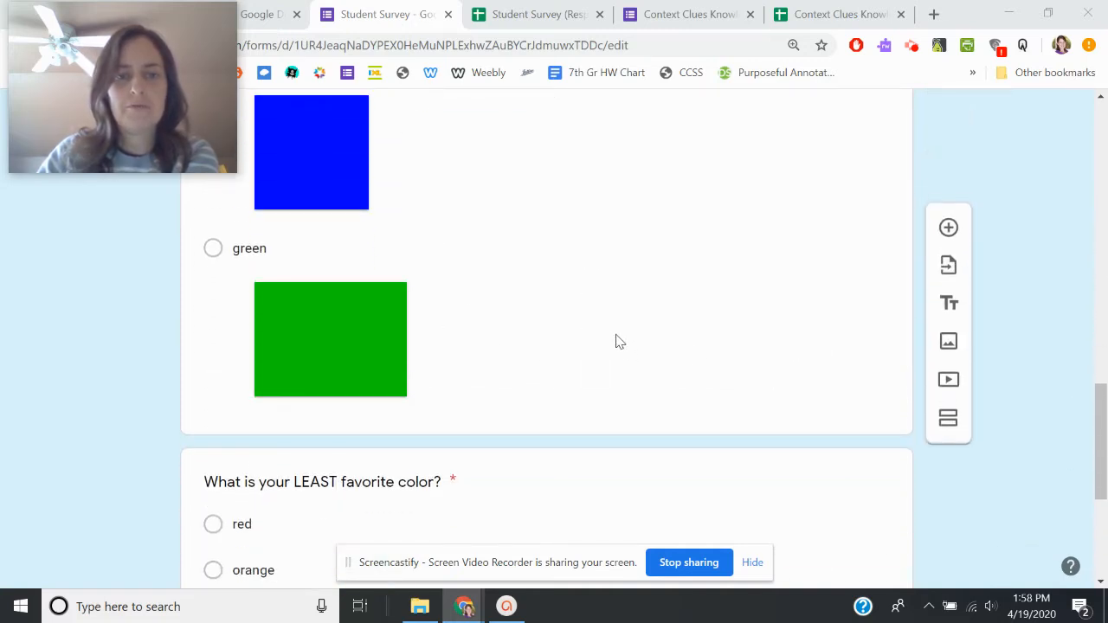
left_click(616, 341)
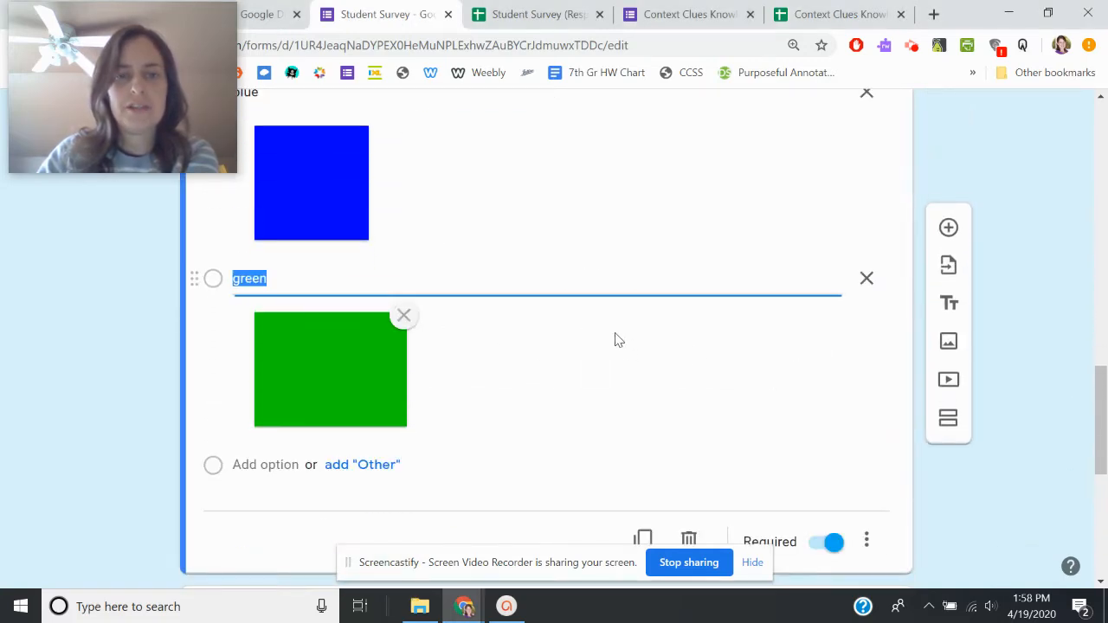
left_click(265, 476)
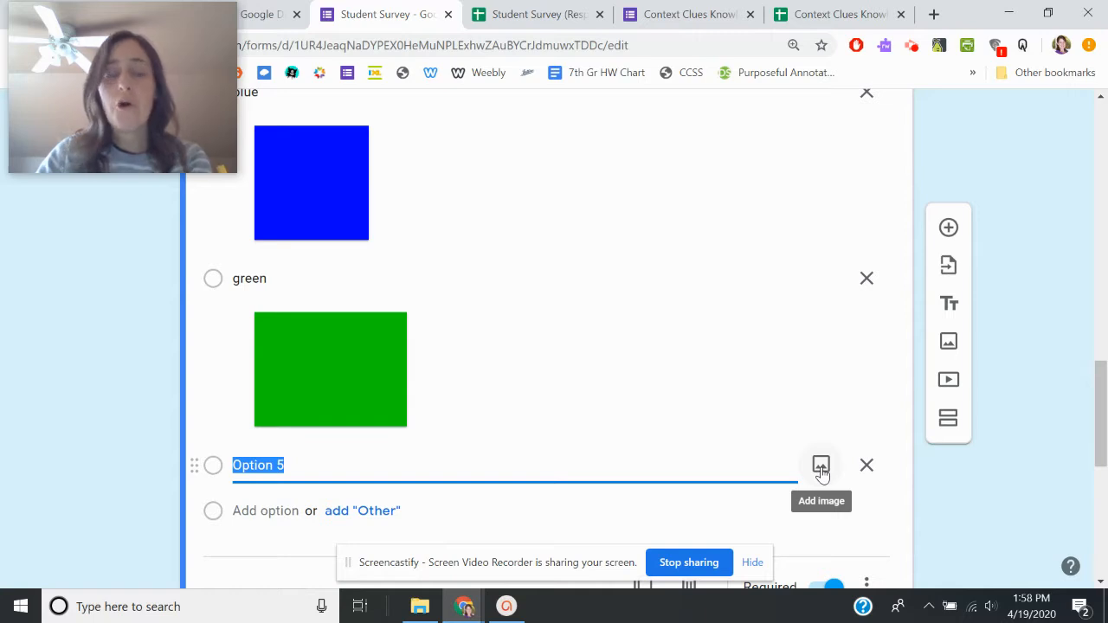
left_click(866, 466)
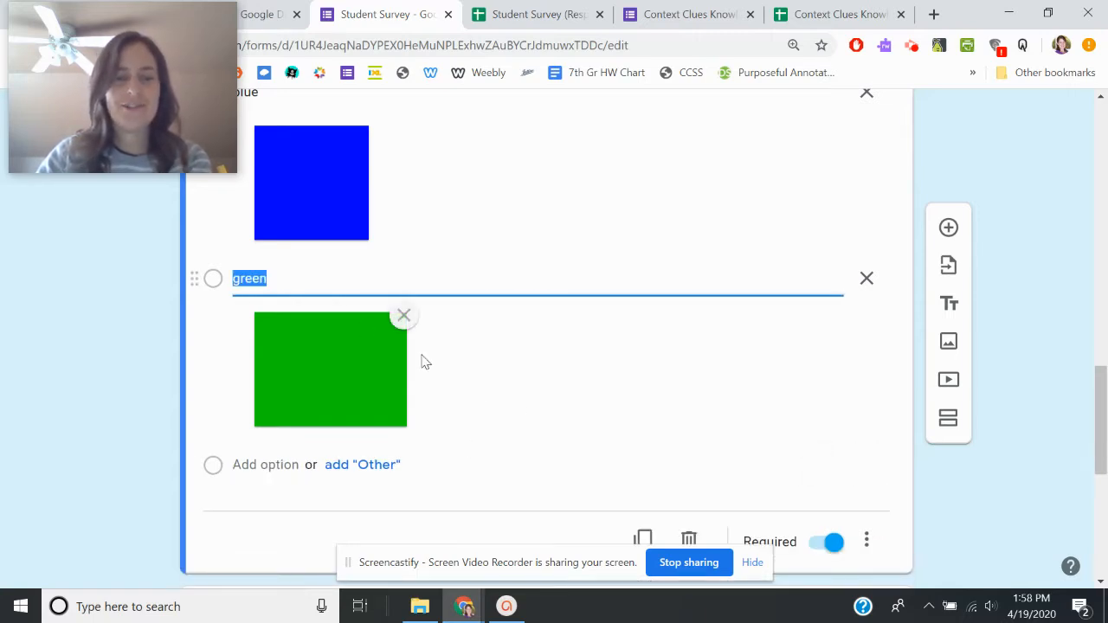
- Change the form's title to "Student Quiz"
scroll(441, 363, "up", 9)
scroll(482, 367, "down", 4)
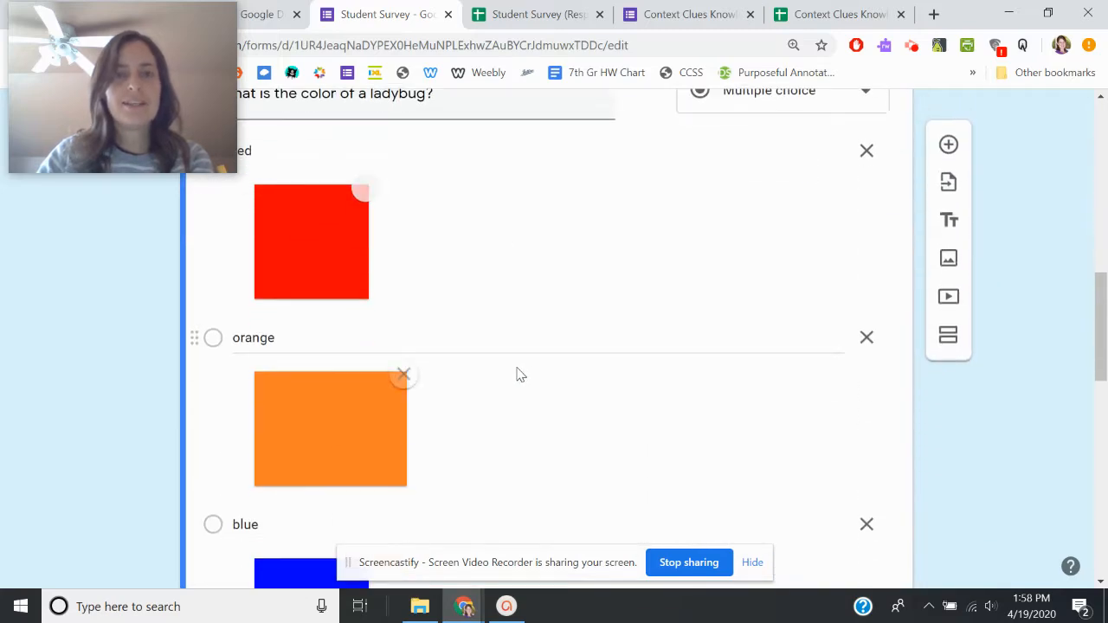
scroll(517, 374, "up", 15)
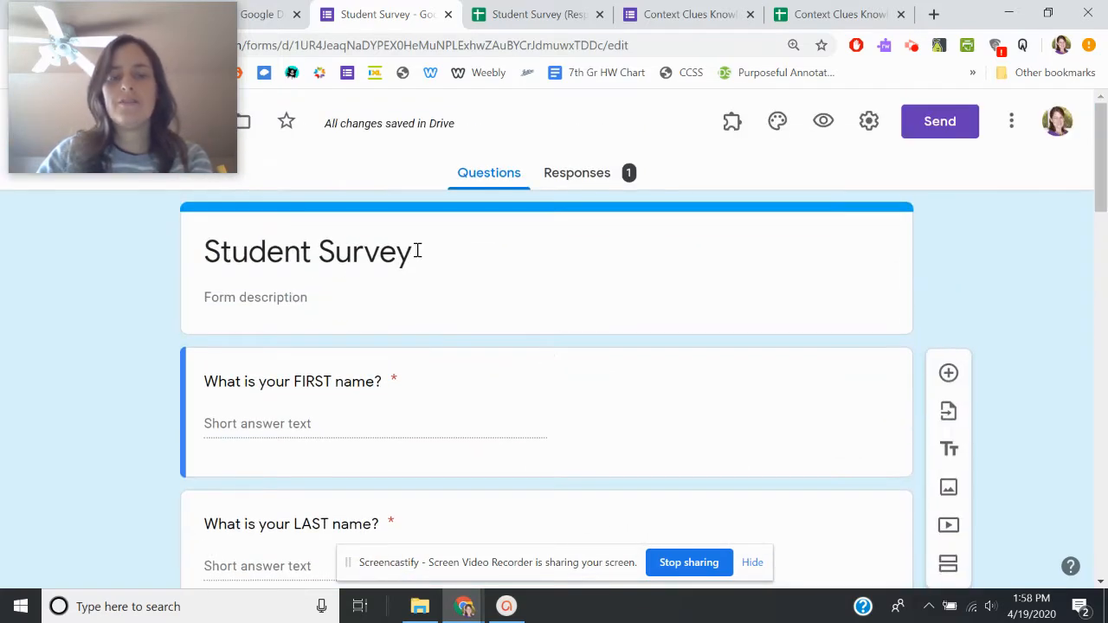
left_click(417, 251)
left_click(413, 252)
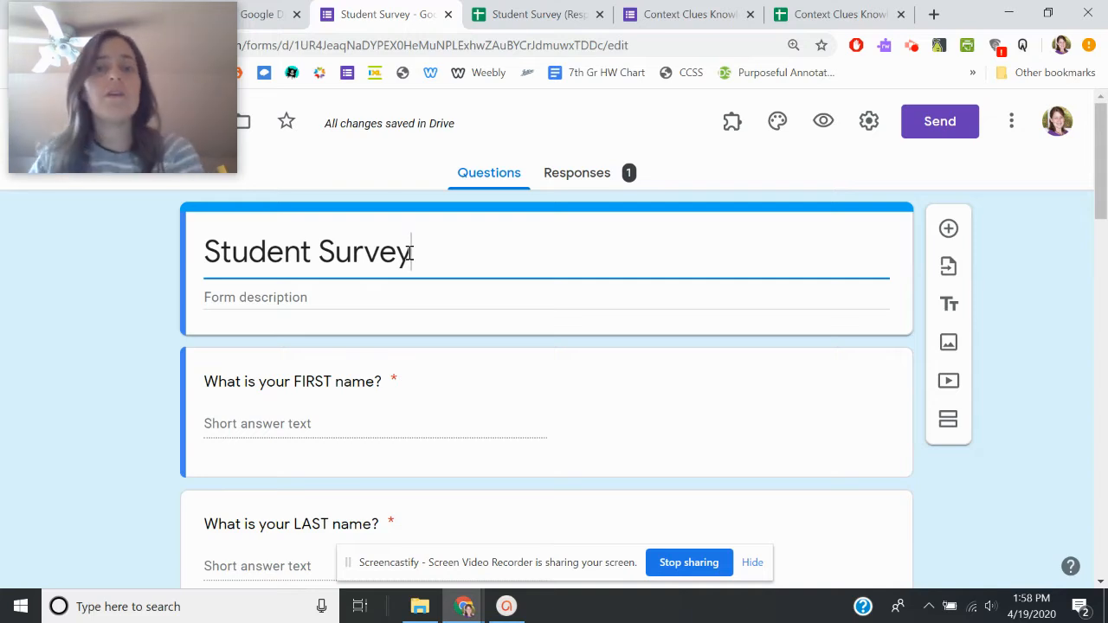
key("BackSpace")
key("BackSpace")
key("BackSpace")
key("BackSpace")
key("BackSpace")
key("BackSpace")
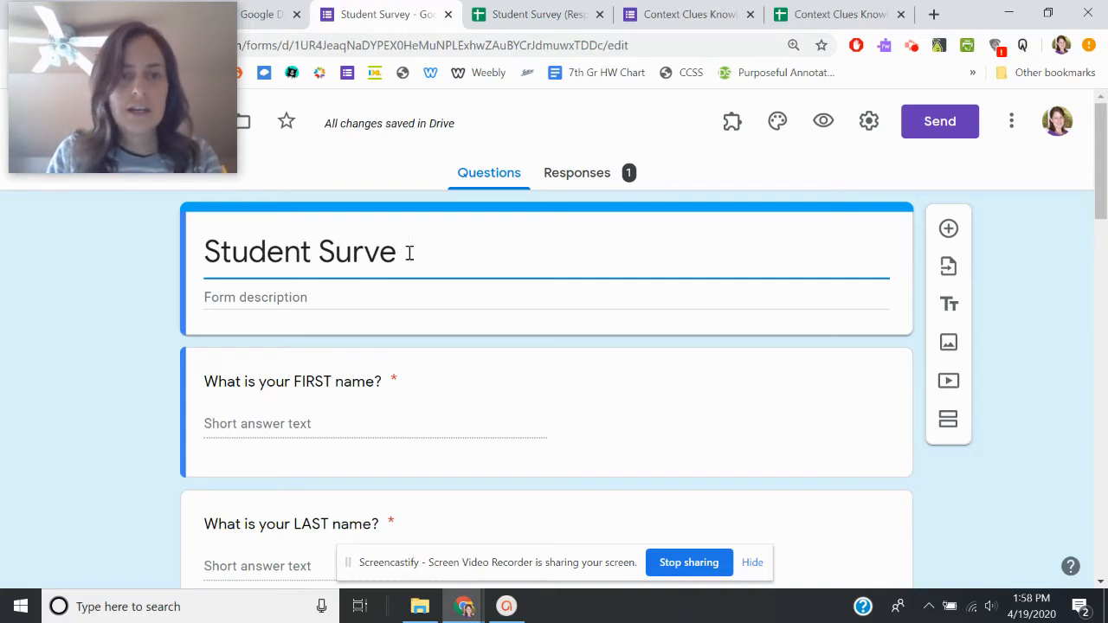
type("Quiz")
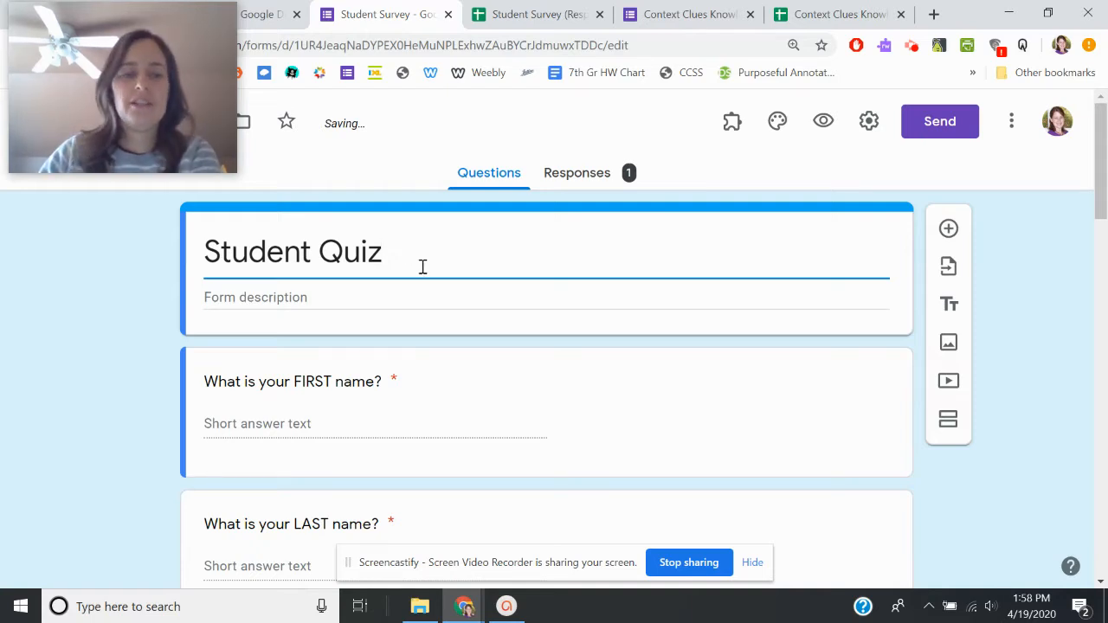
- Turn on "Make this a quiz" in the form's settings and save them
left_click(869, 124)
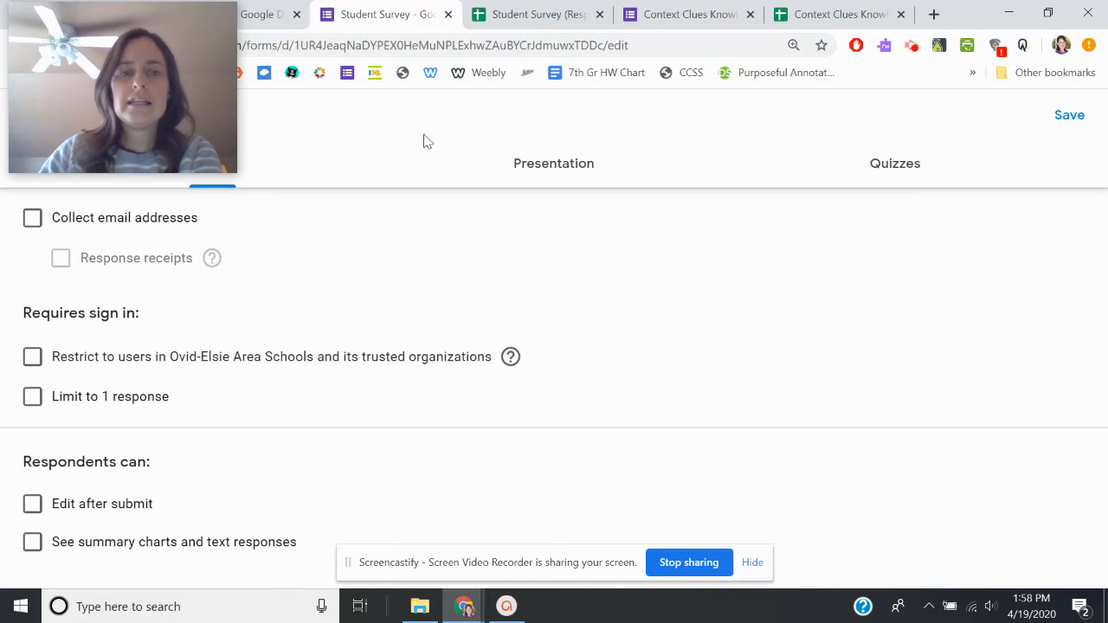
left_click_drag(164, 102, 1010, 483)
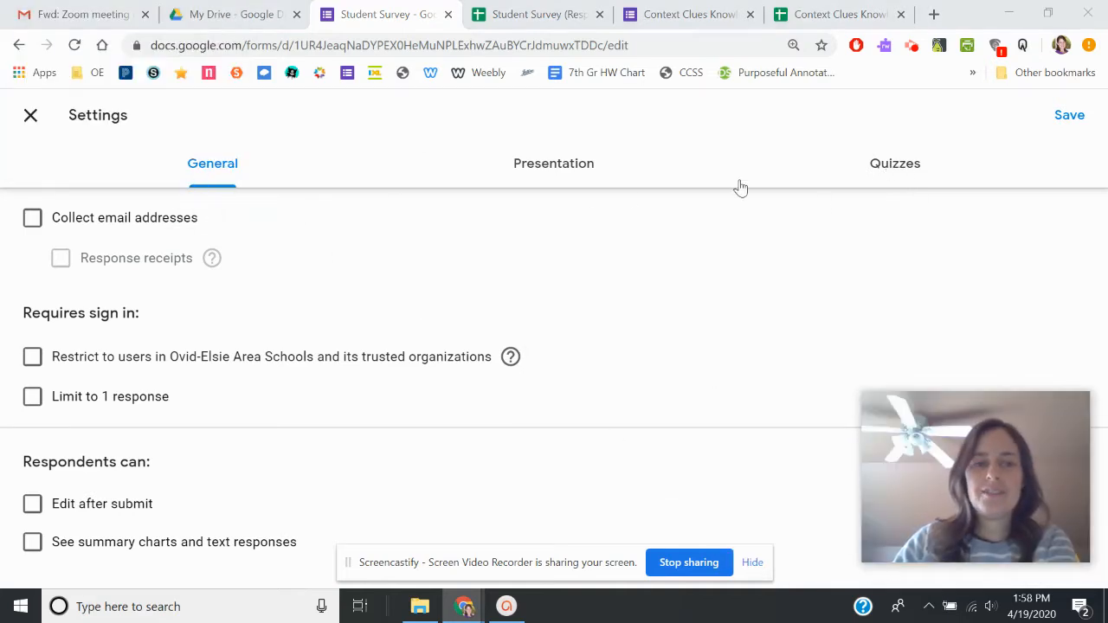
left_click(908, 169)
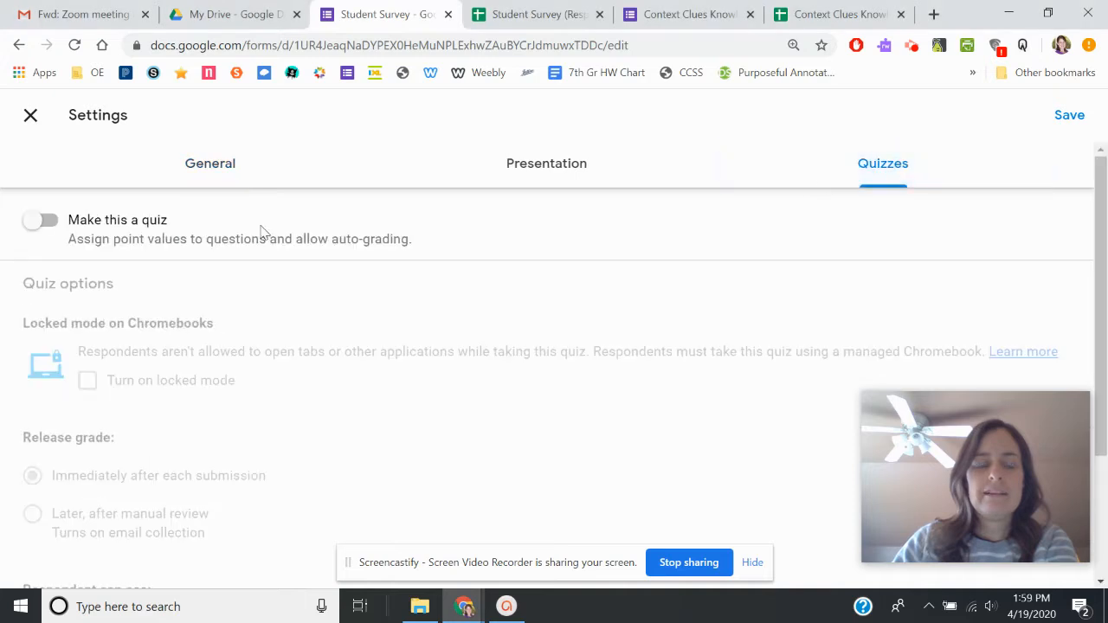
left_click(45, 222)
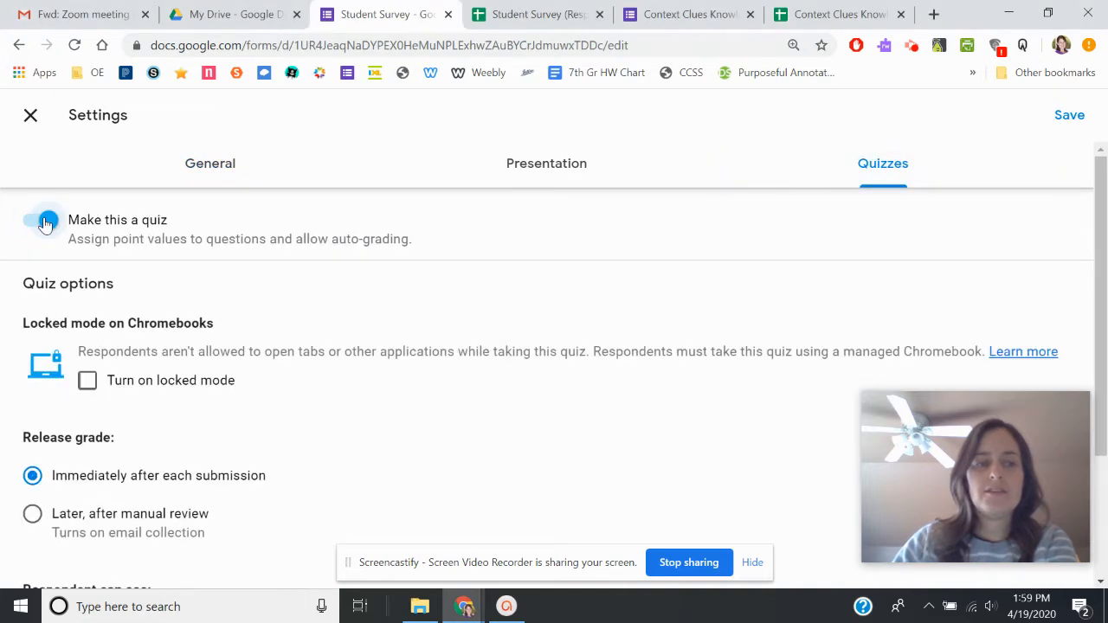
scroll(112, 453, "down", 2)
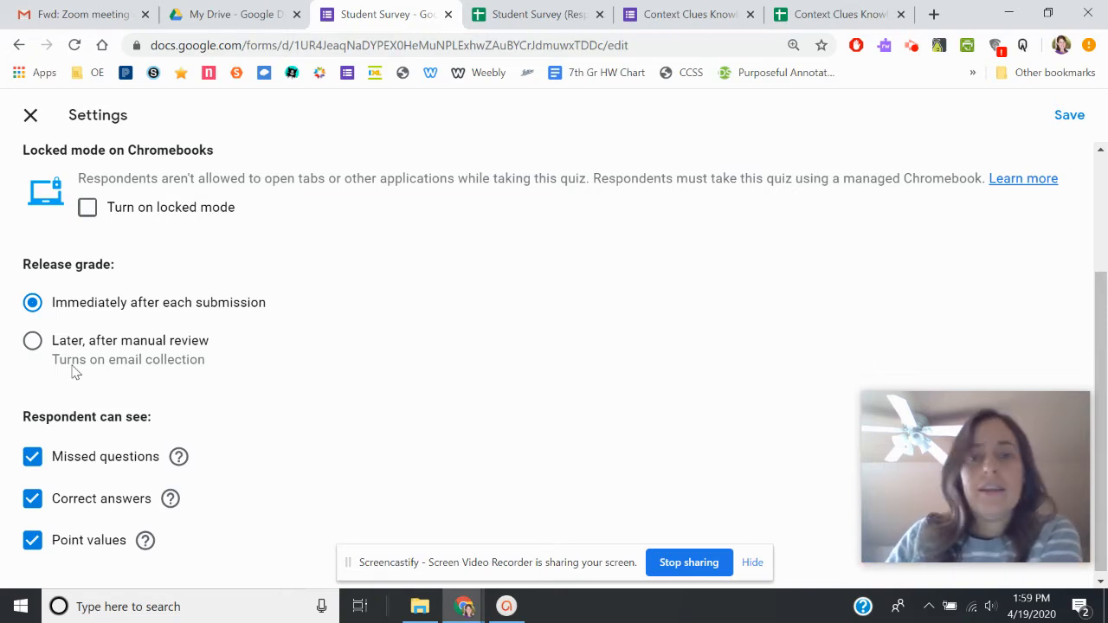
scroll(91, 233, "up", 1)
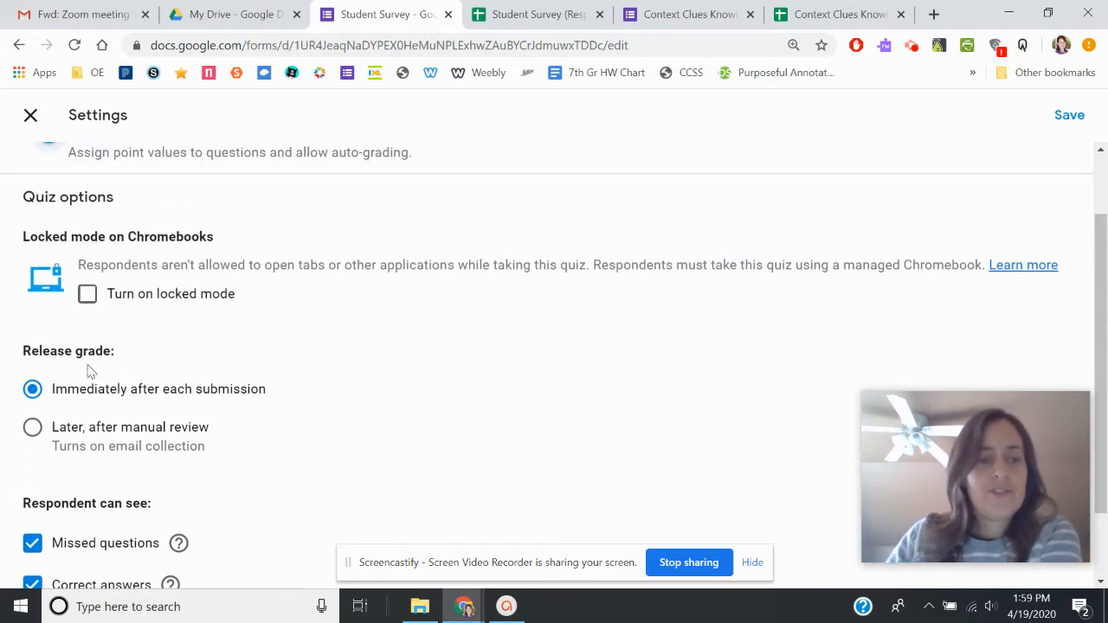
scroll(230, 371, "up", 1)
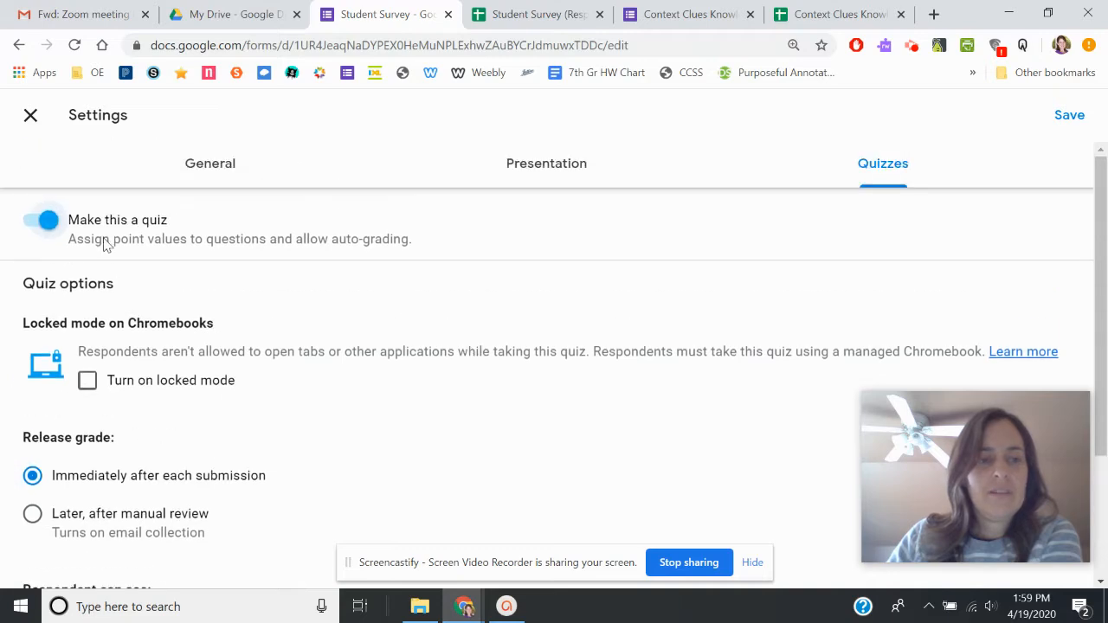
left_click(1069, 116)
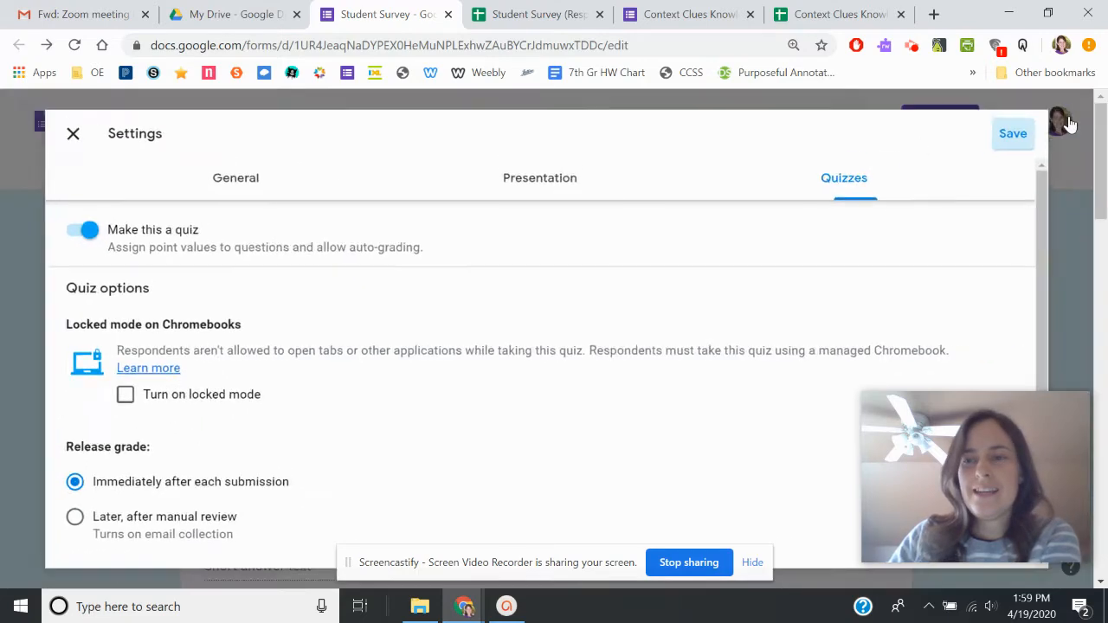
- Open the answer key of the question "What is the color of a ladybug?" and make it worth 2 points
scroll(586, 295, "down", 4)
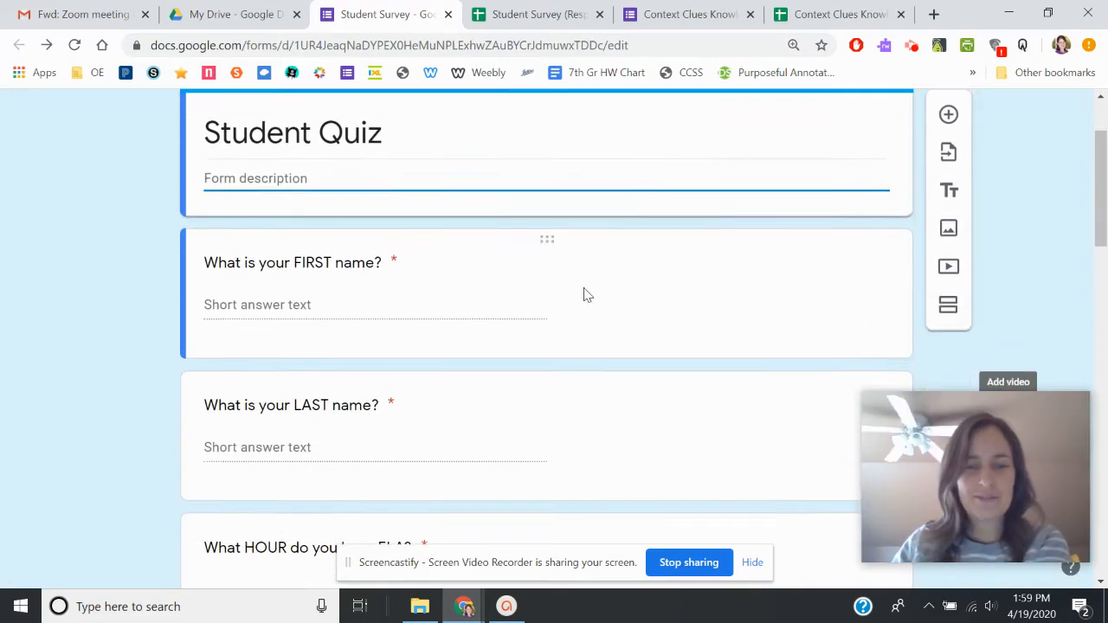
scroll(594, 280, "down", 4)
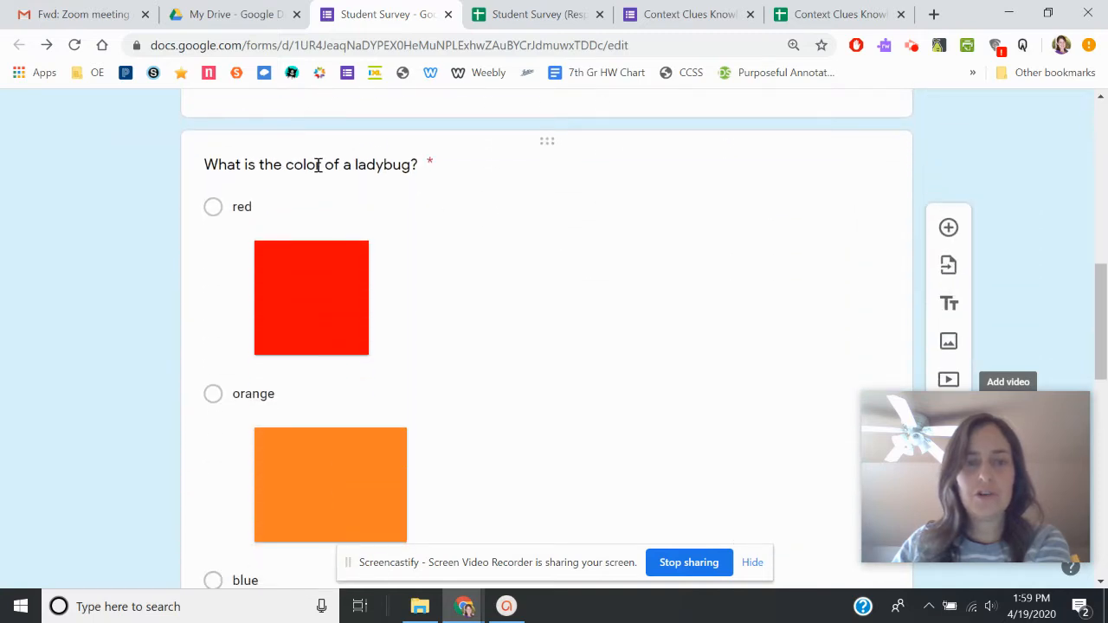
left_click(449, 170)
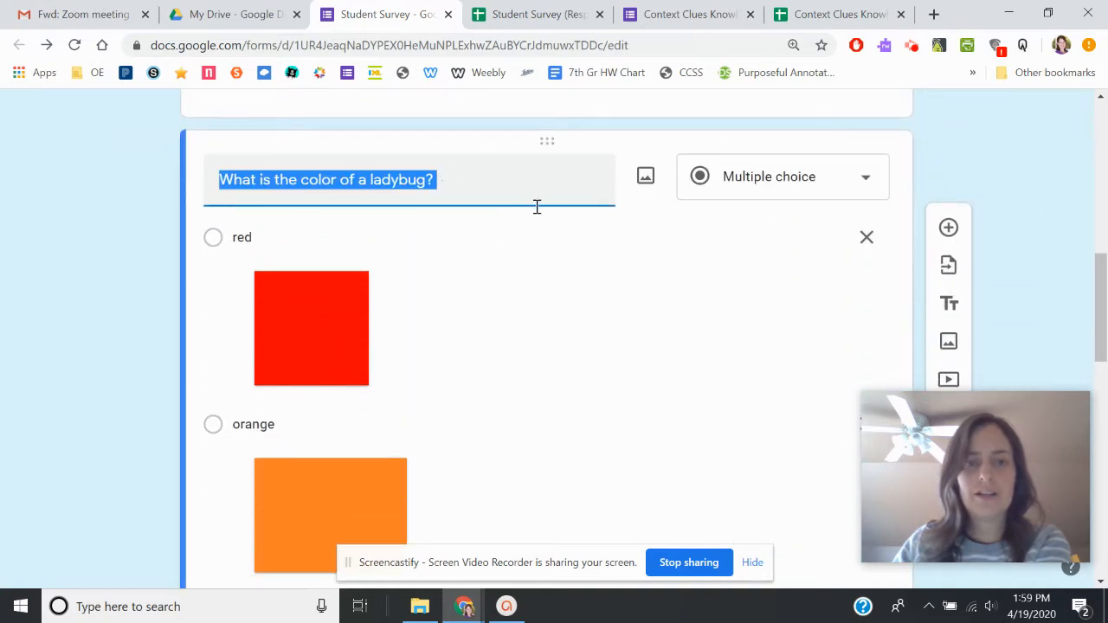
scroll(606, 226, "down", 8)
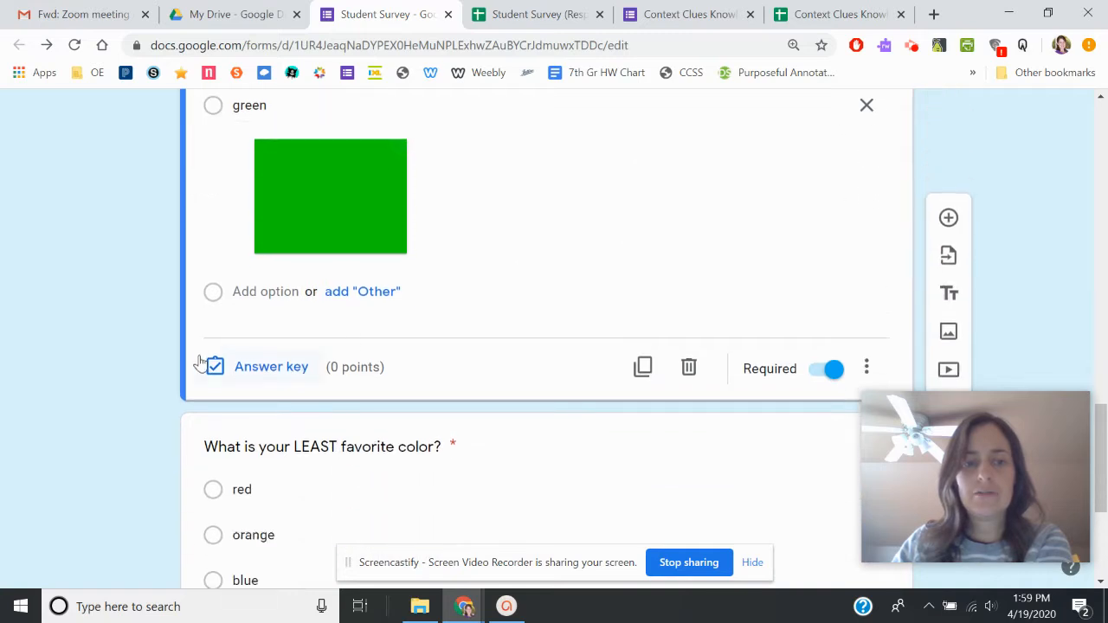
left_click(264, 368)
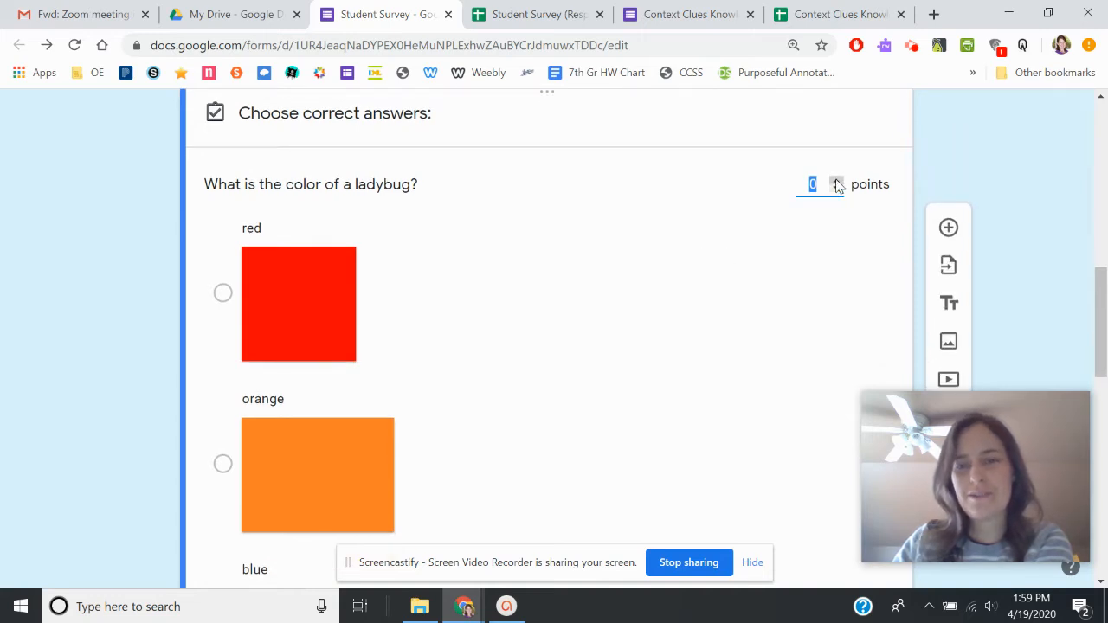
left_click(837, 184)
scroll(458, 198, "down", 6)
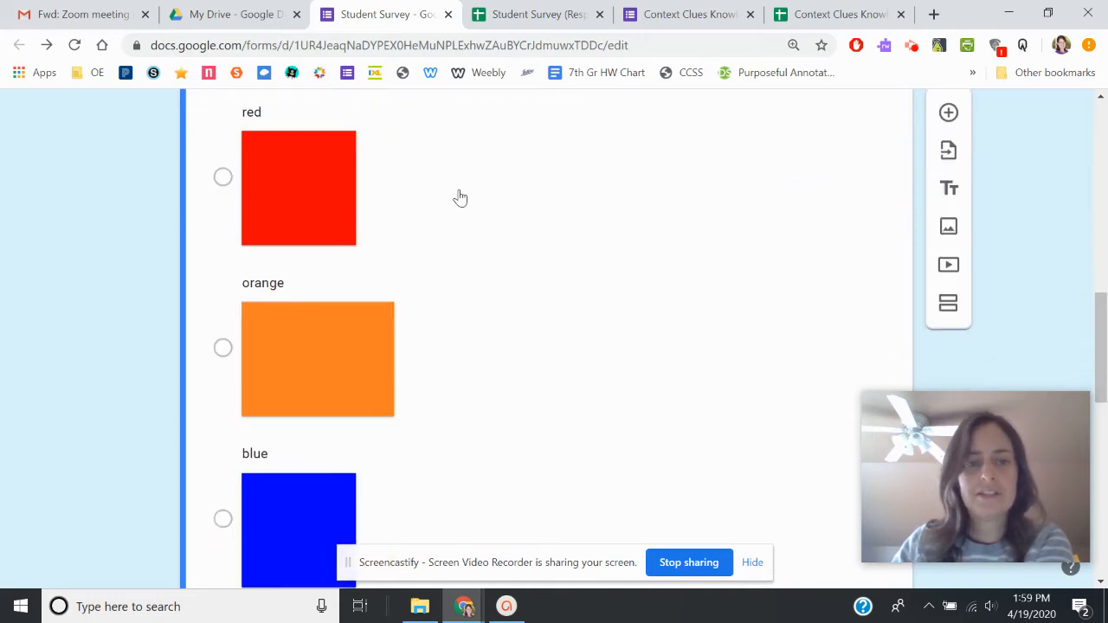
- Mark red as the only correct answer to the ladybug question and finish its answer key
scroll(396, 260, "up", 5)
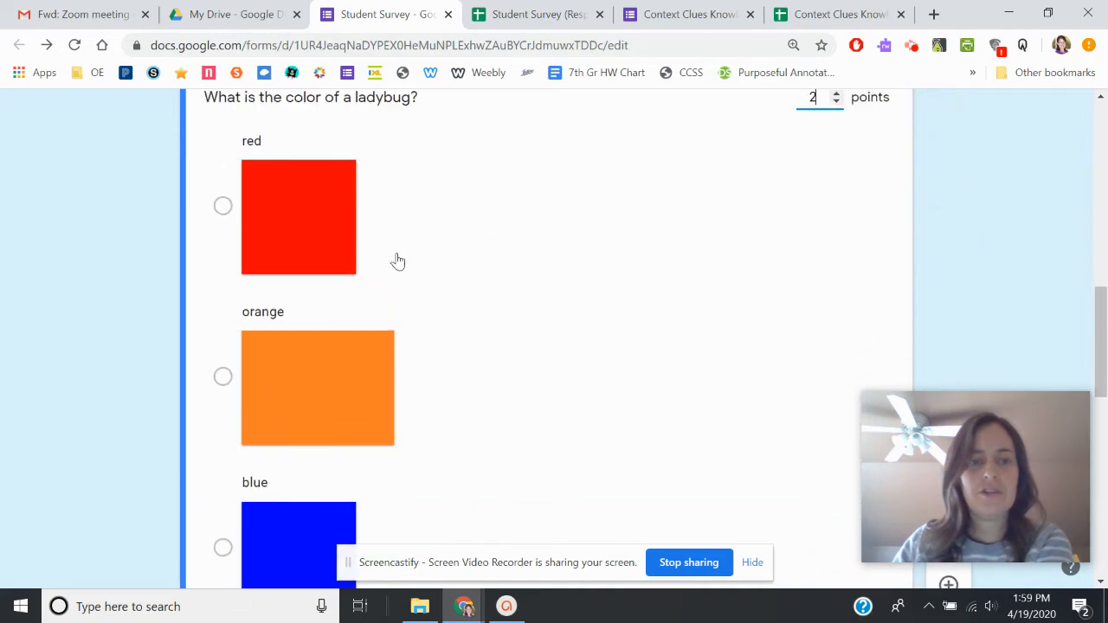
left_click(413, 217)
left_click(506, 382)
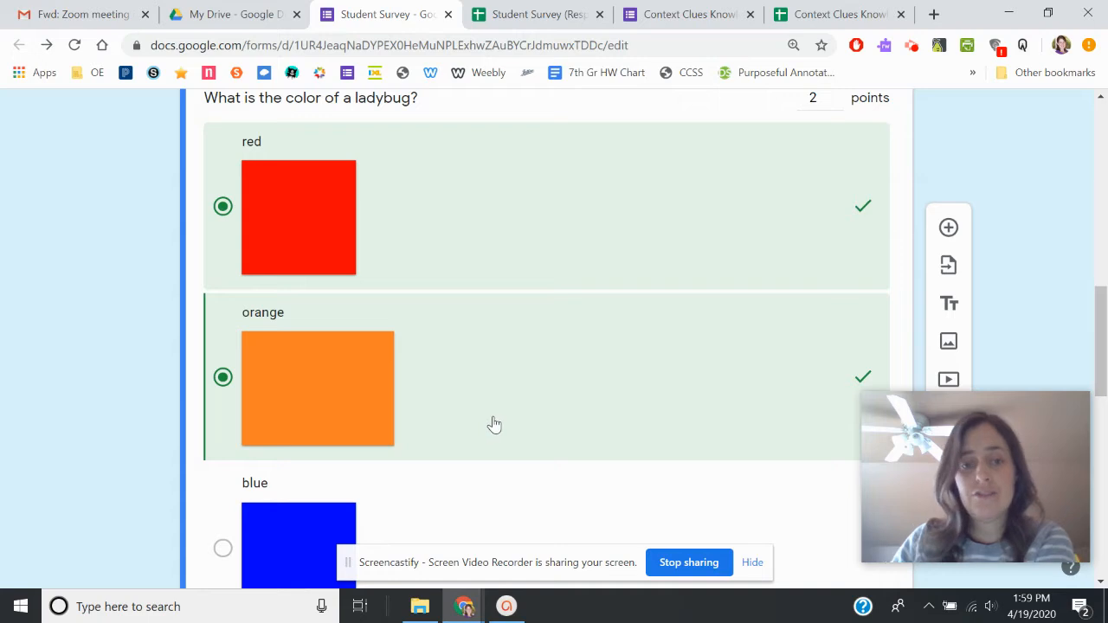
left_click(496, 372)
scroll(685, 282, "down", 8)
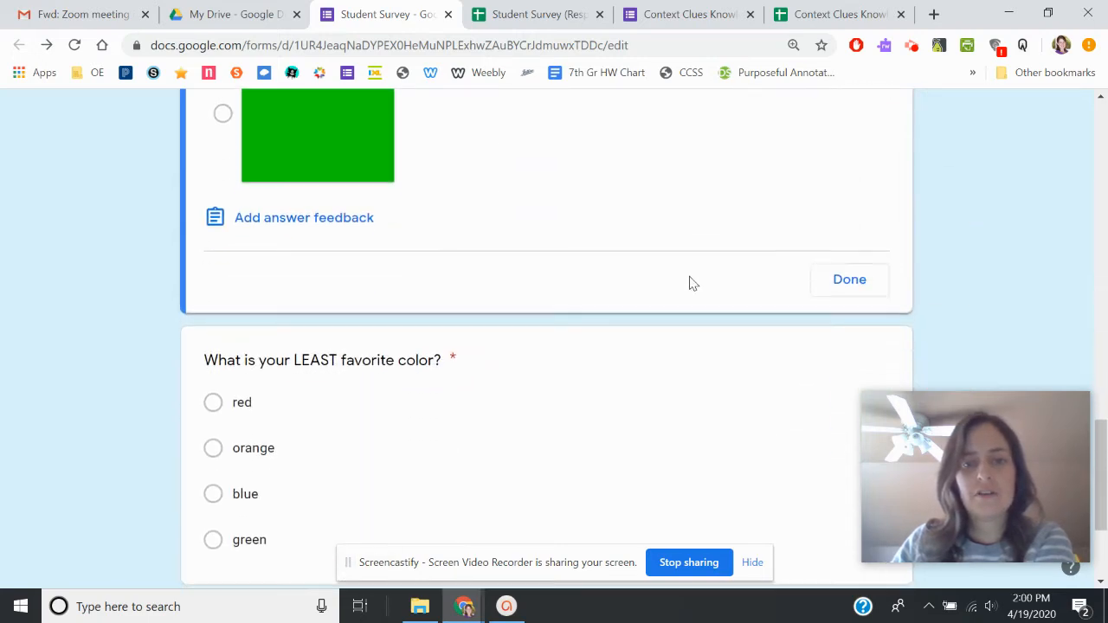
left_click(844, 287)
- Make the question "What is your LEAST favorite color?" worth 1 point with orange as the correct answer, and finish its answer key
scroll(608, 289, "down", 9)
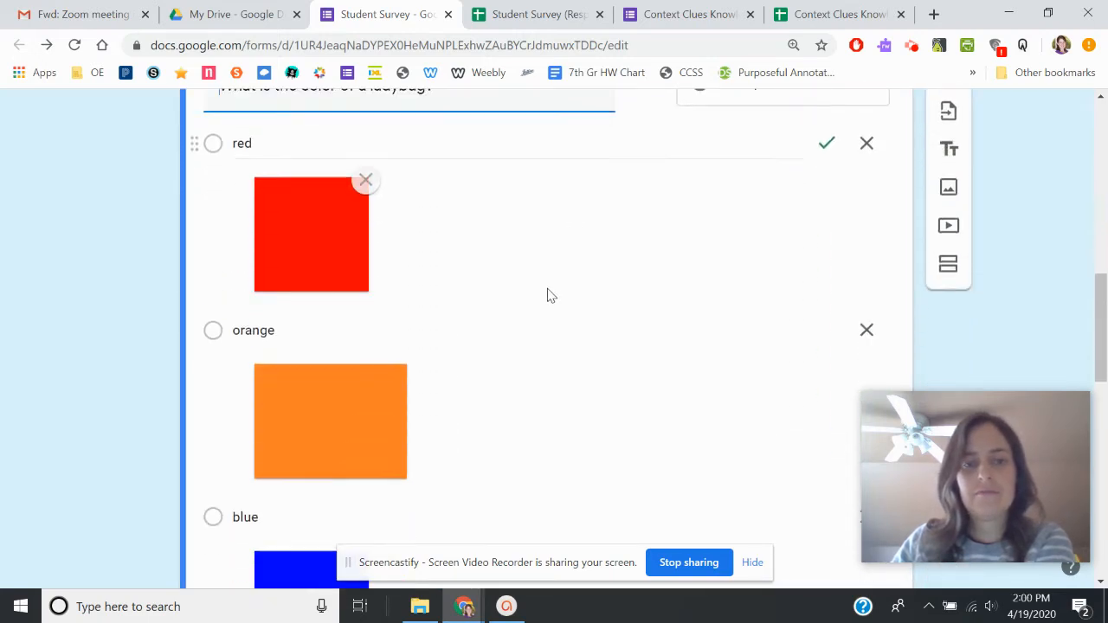
scroll(526, 307, "down", 1)
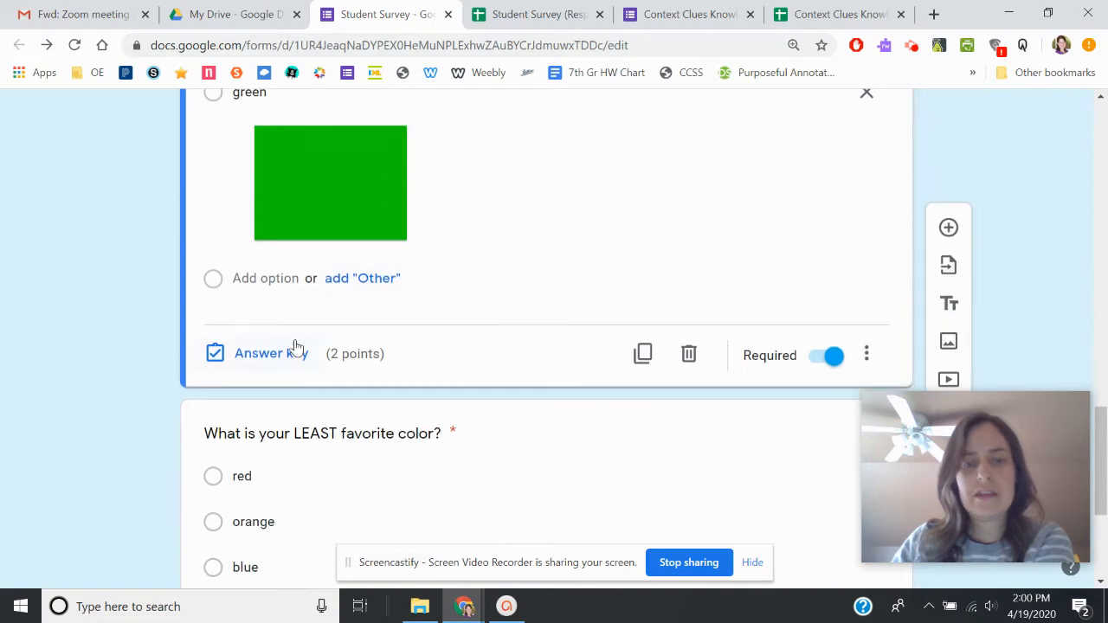
scroll(390, 346, "down", 1)
left_click(399, 389)
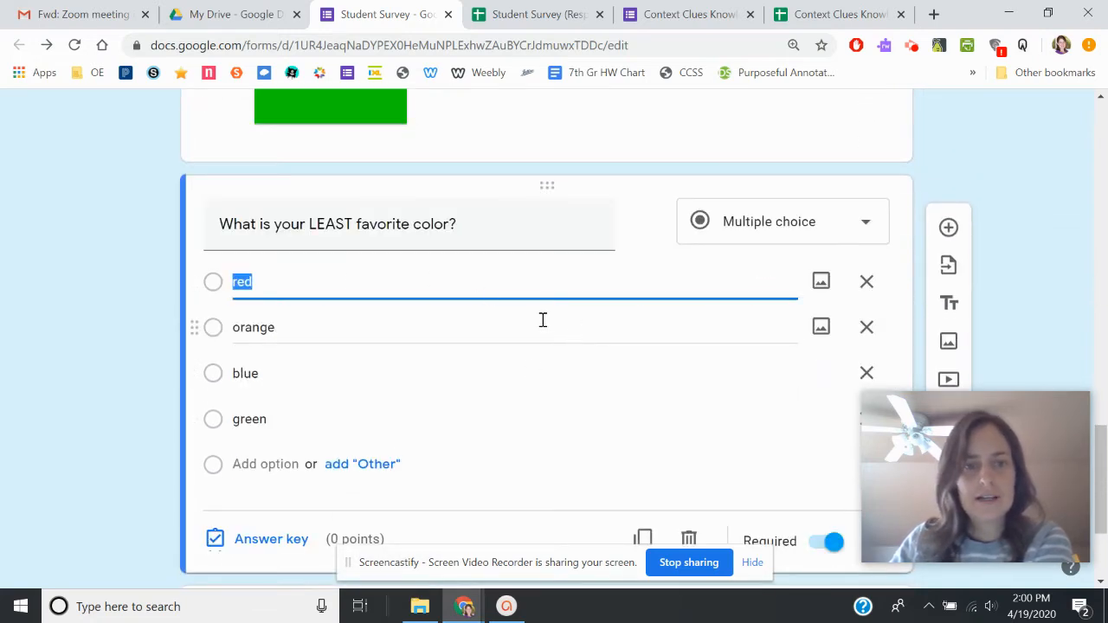
left_click(259, 546)
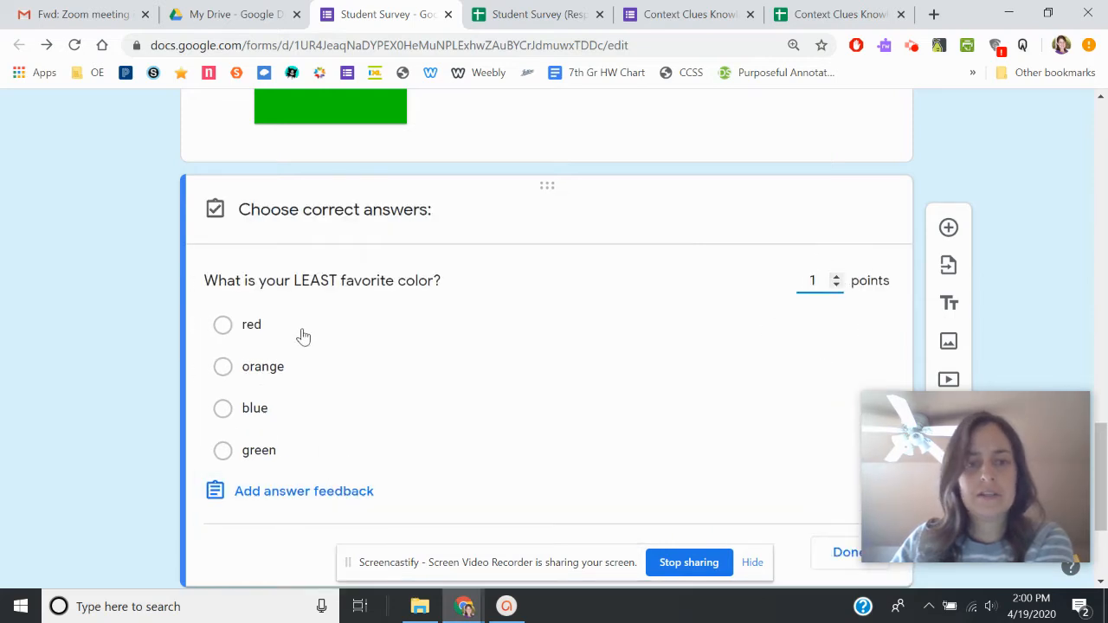
type("1")
left_click(300, 369)
scroll(797, 517, "down", 1)
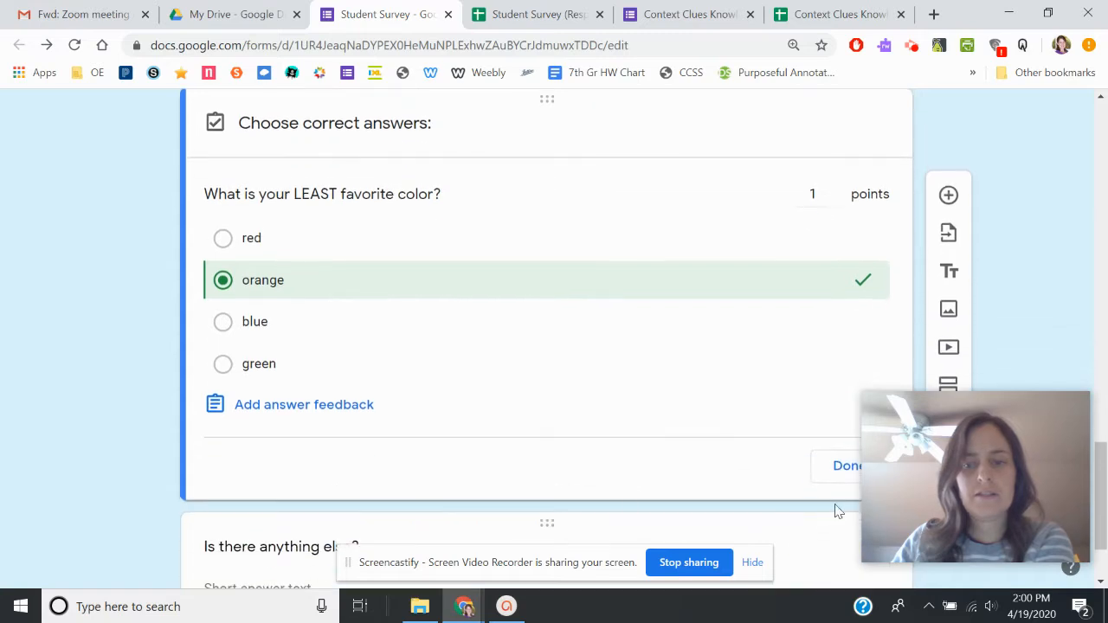
left_click(833, 468)
- Open the answer key of the short-answer question "Is there anything else?"
scroll(687, 390, "down", 1)
left_click(480, 453)
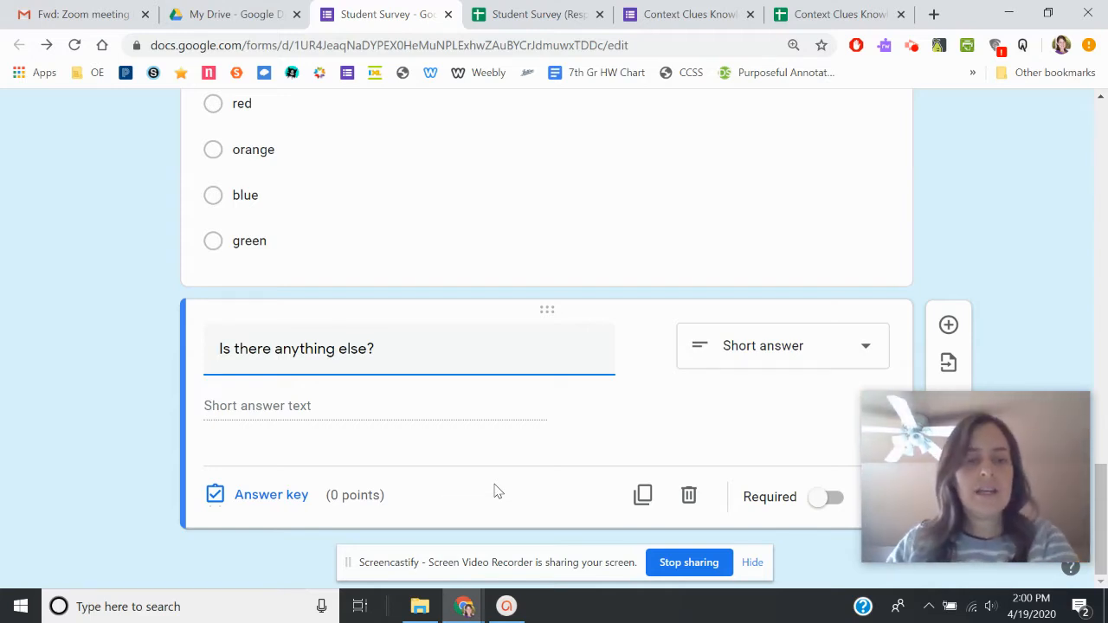
left_click(274, 507)
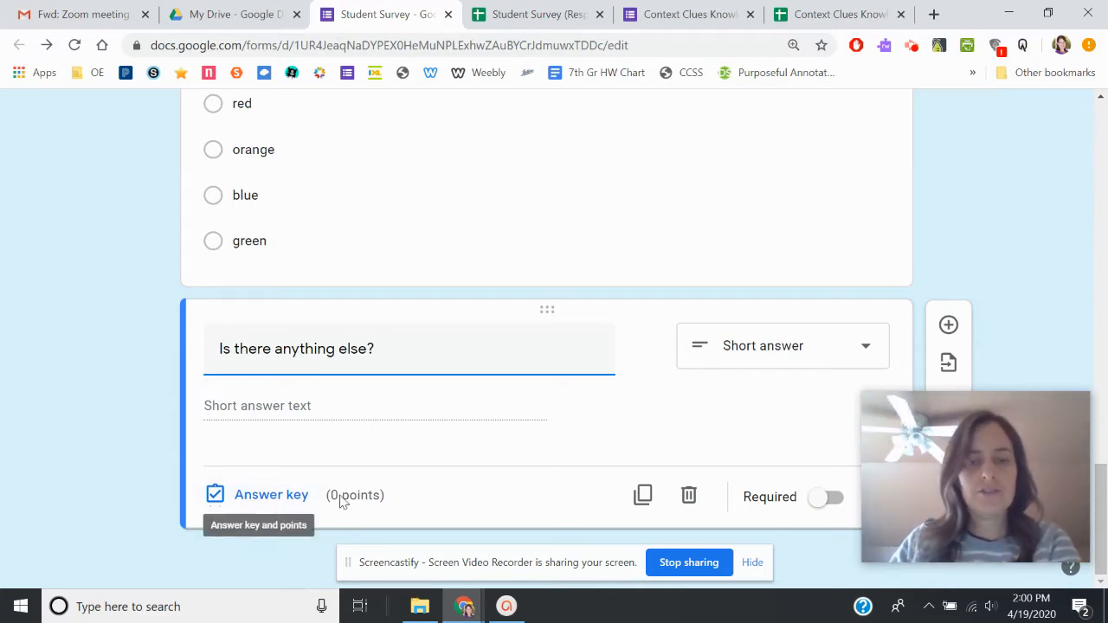
left_click(276, 500)
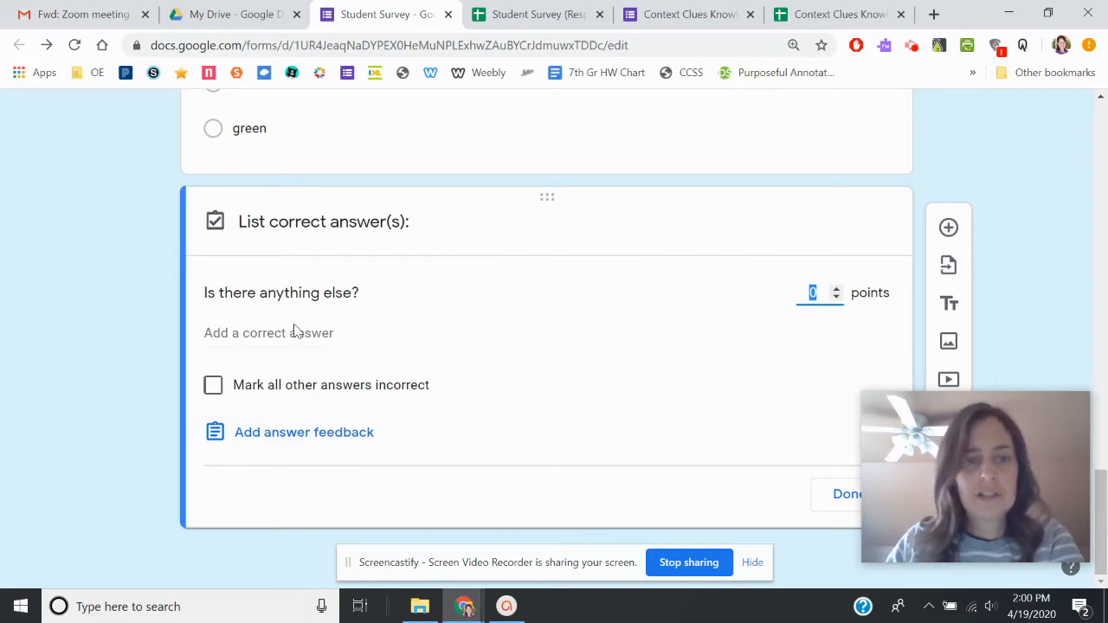
- List dog, Dog and DOG as correct answers to "Is there anything else?" and finish its answer key
left_click(235, 335)
type("dog")
key("Return")
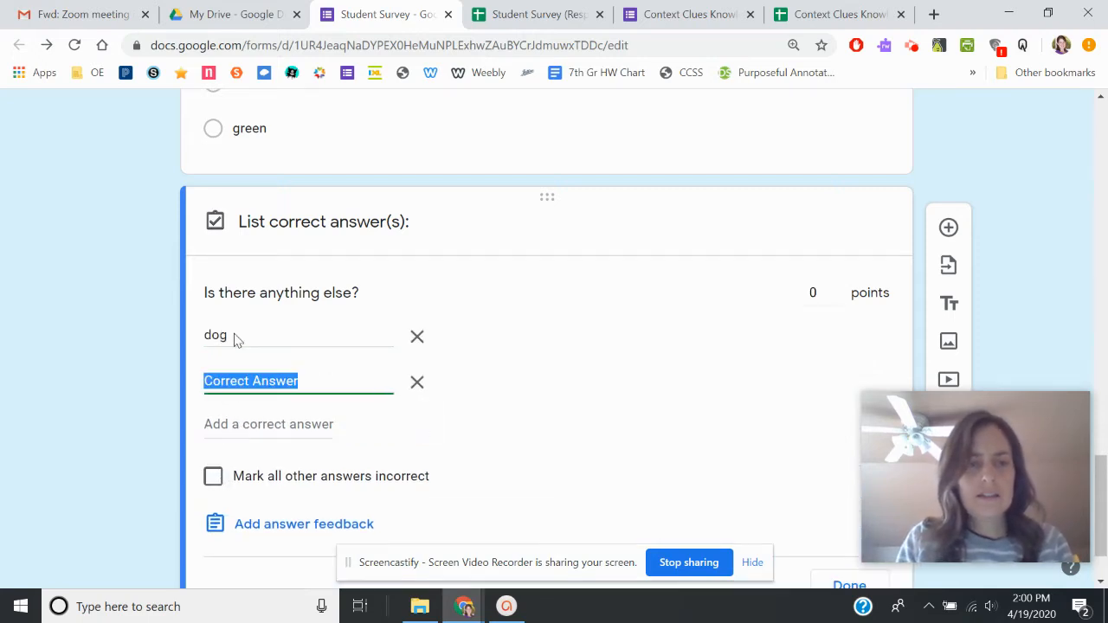
type("do")
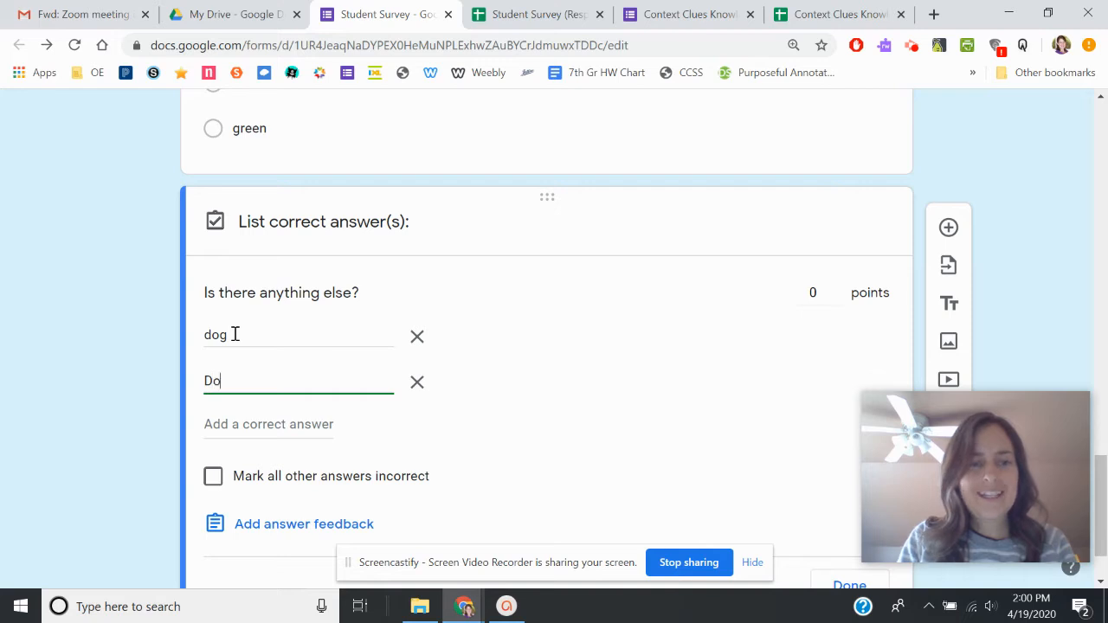
type("g")
key("Return")
type("DOG")
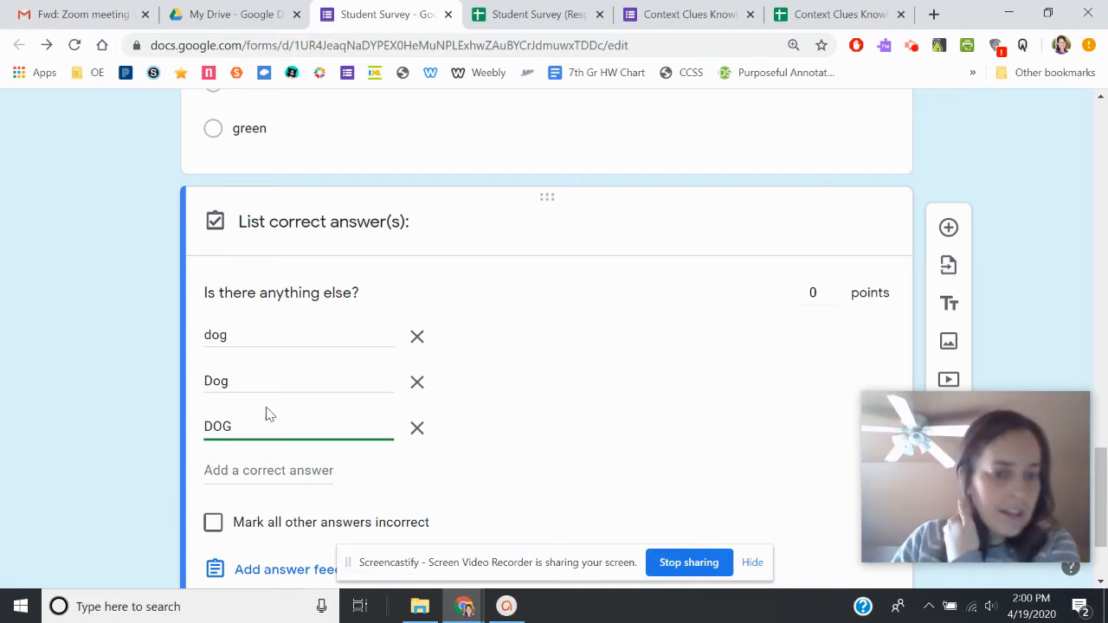
scroll(537, 501, "down", 1)
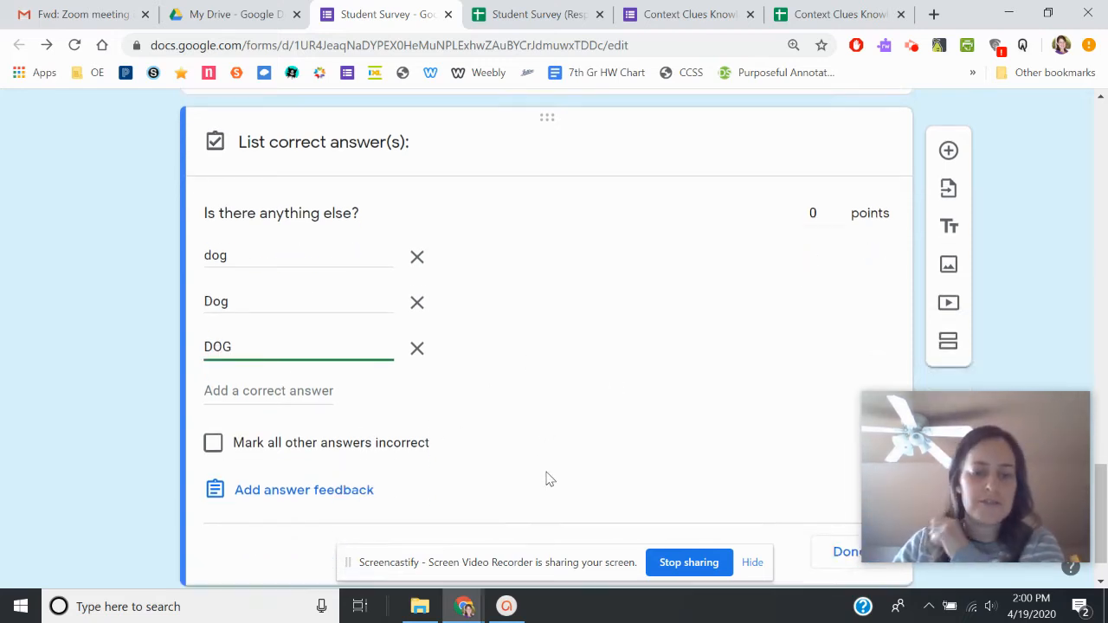
left_click(825, 545)
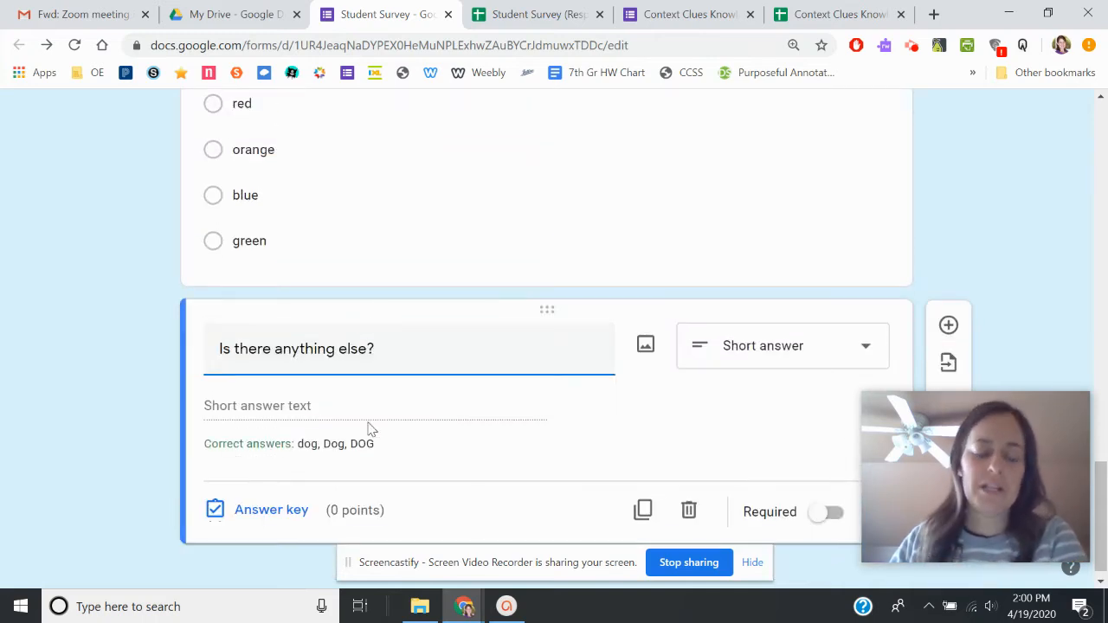
- Look at the Student Survey responses sheet, and examine the students' scores in the Context Clues Knowledge Check responses sheet
scroll(605, 399, "up", 15)
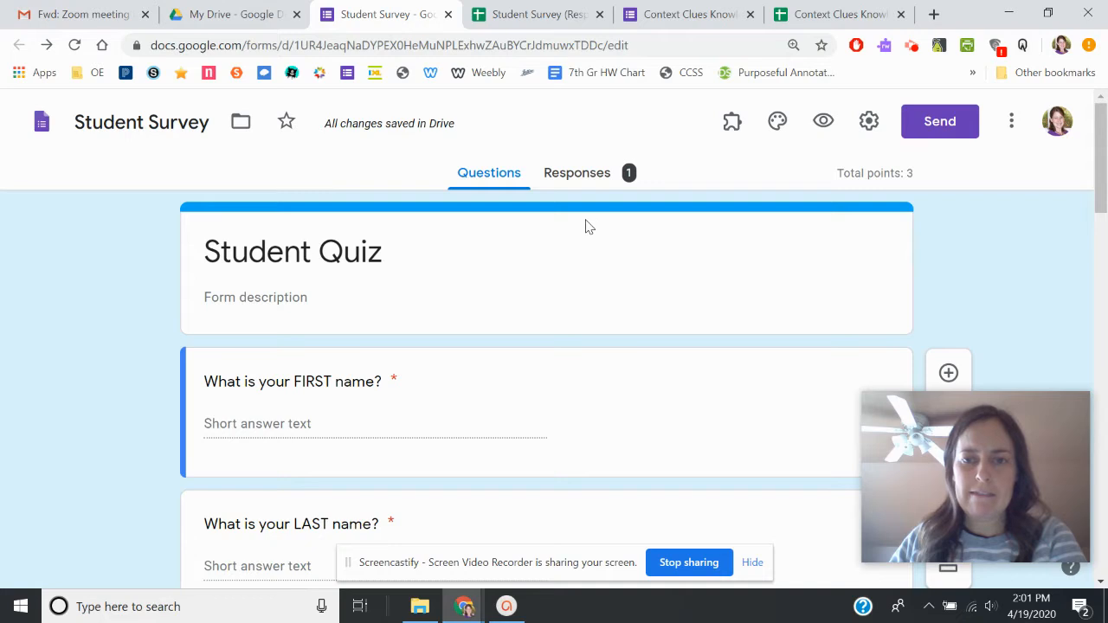
left_click(517, 21)
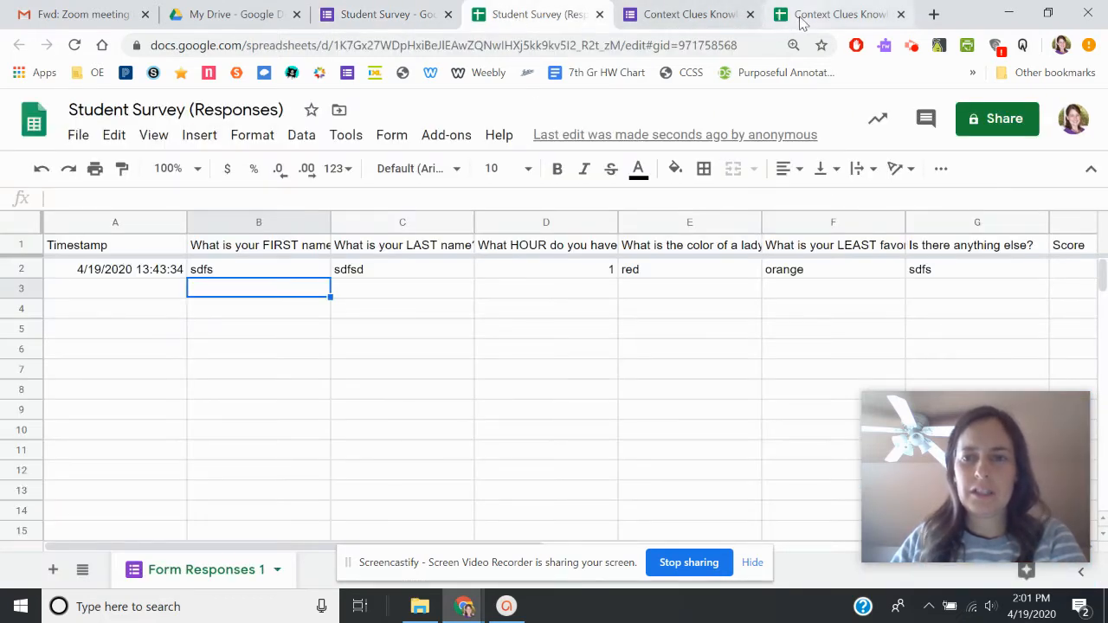
left_click(823, 19)
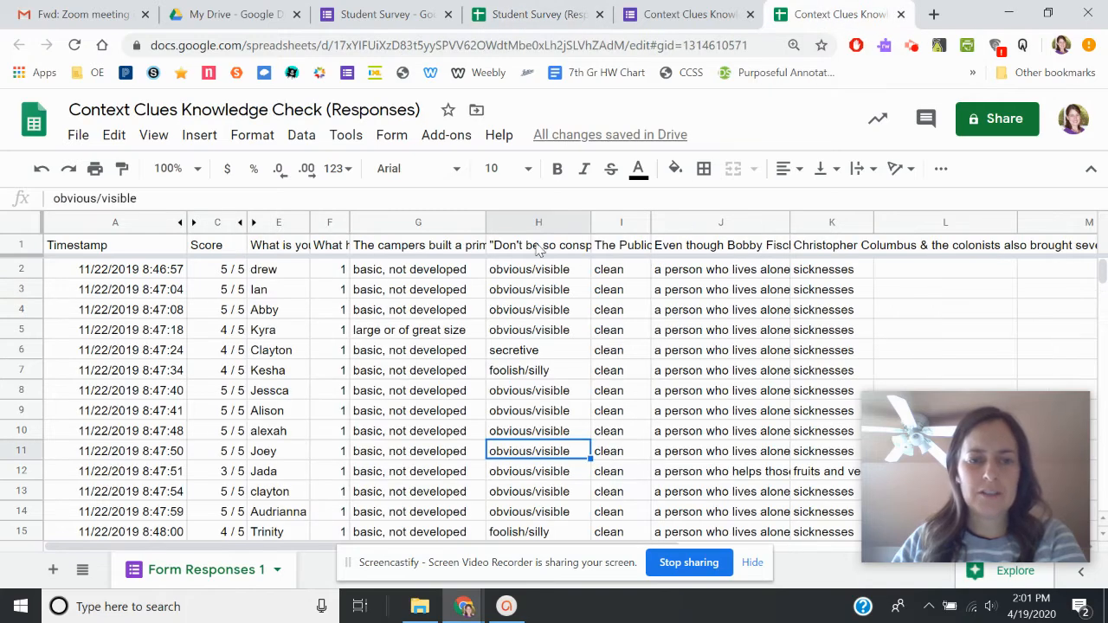
left_click(227, 272)
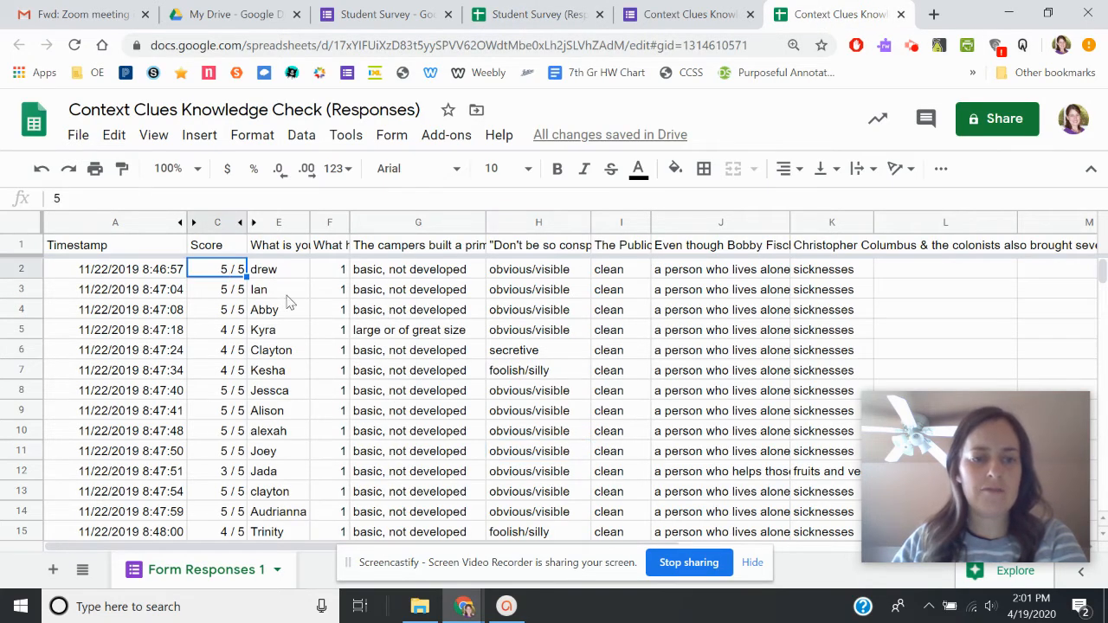
left_click(222, 294)
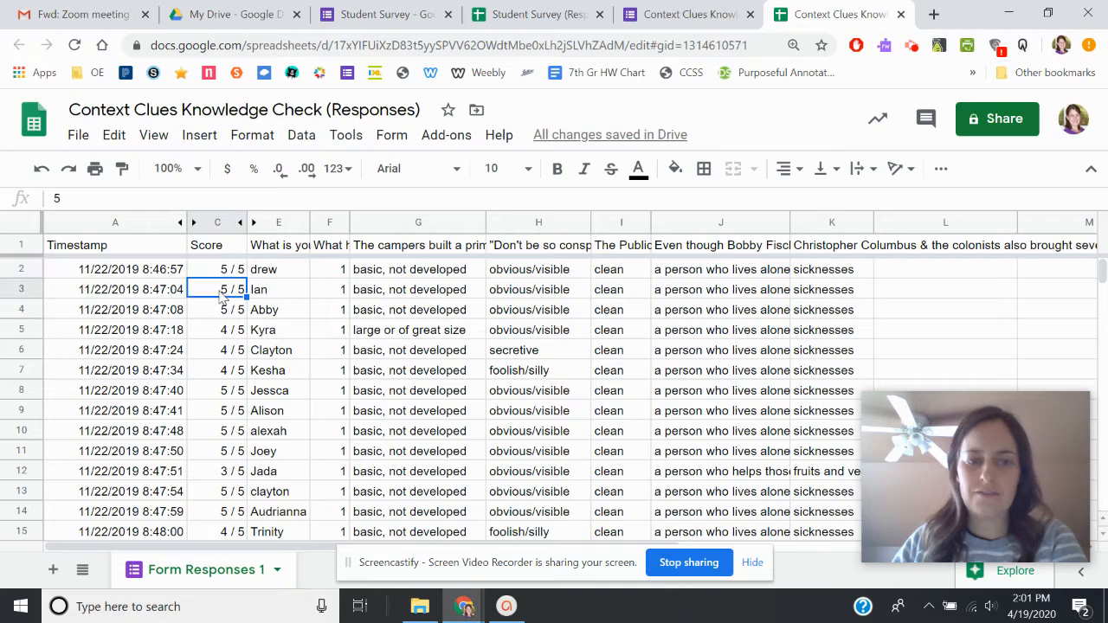
left_click(280, 336)
left_click(231, 330)
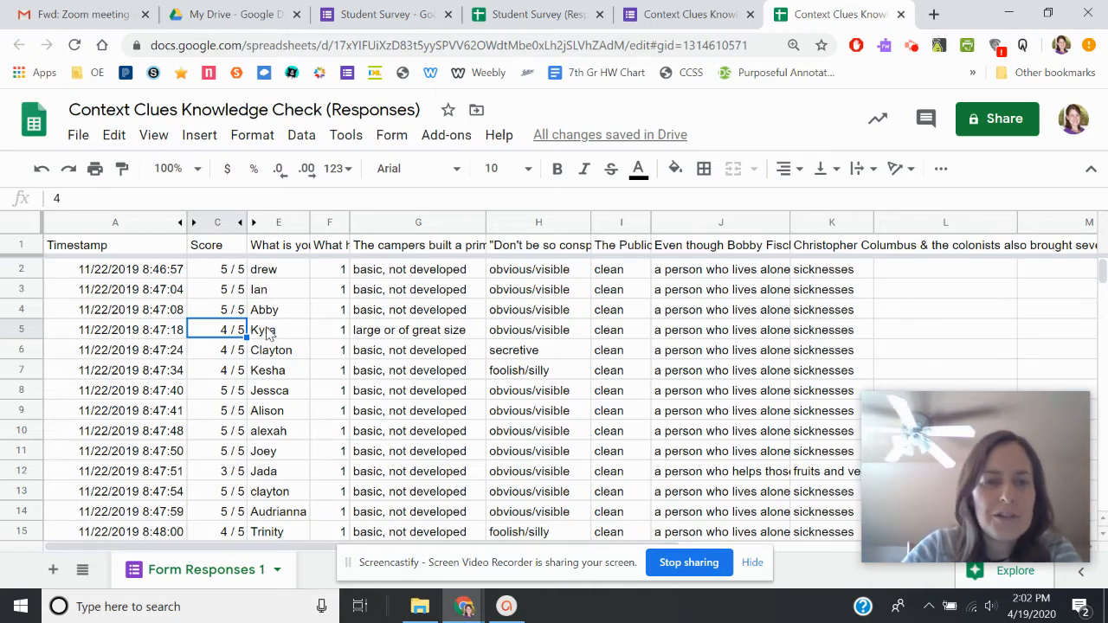
- Open the notification rules of the Context Clues Knowledge Check responses sheet and delete the daily digest email rule for form submissions
left_click(344, 139)
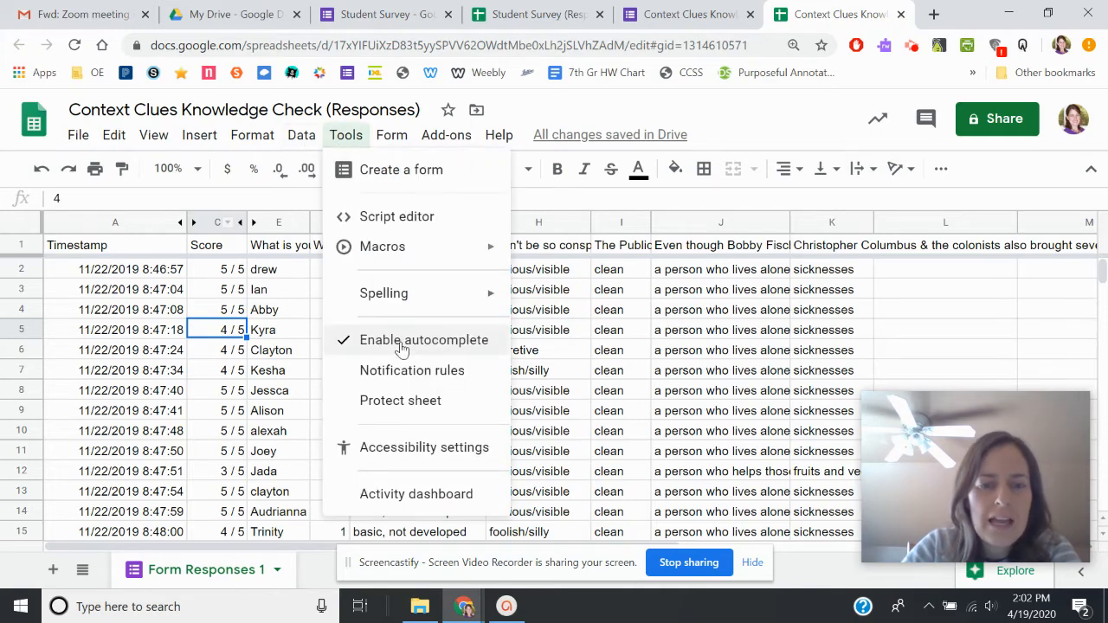
left_click(404, 373)
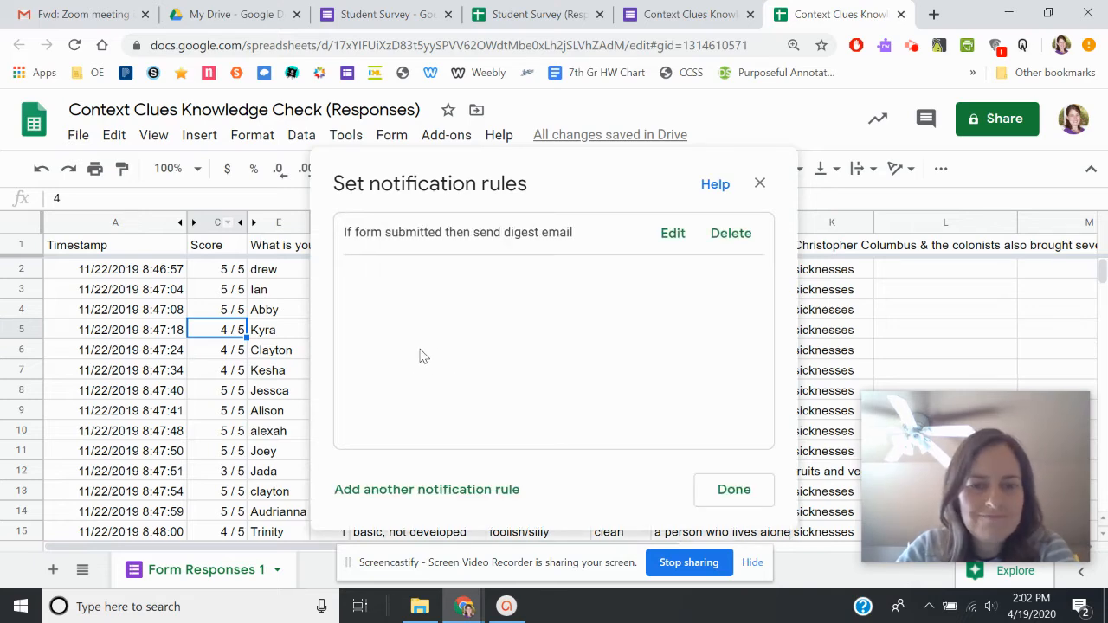
left_click(733, 236)
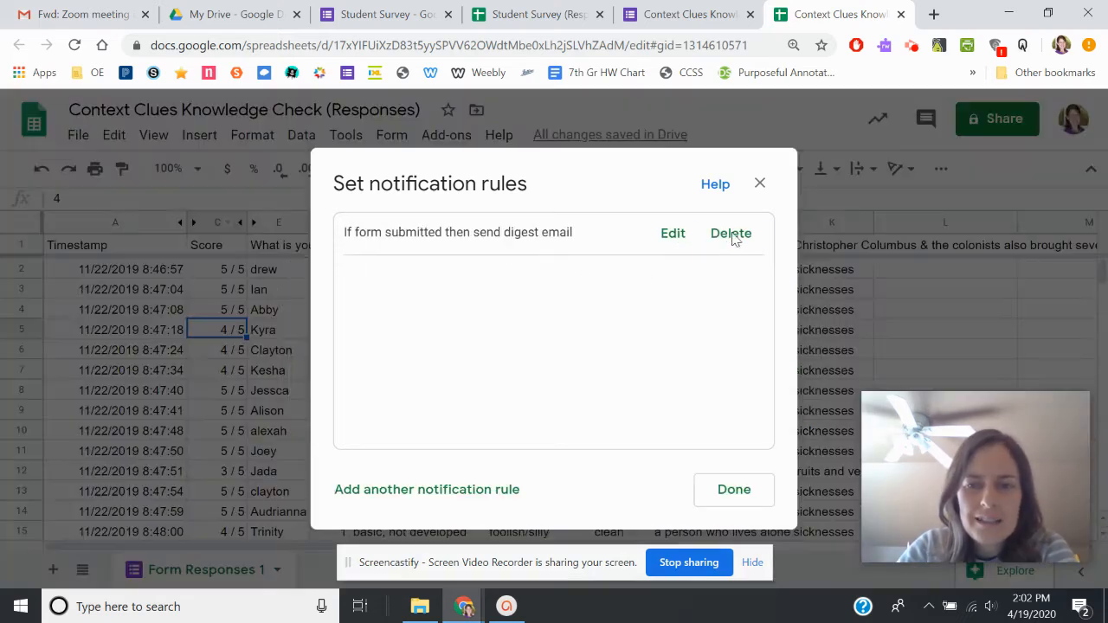
left_click(752, 390)
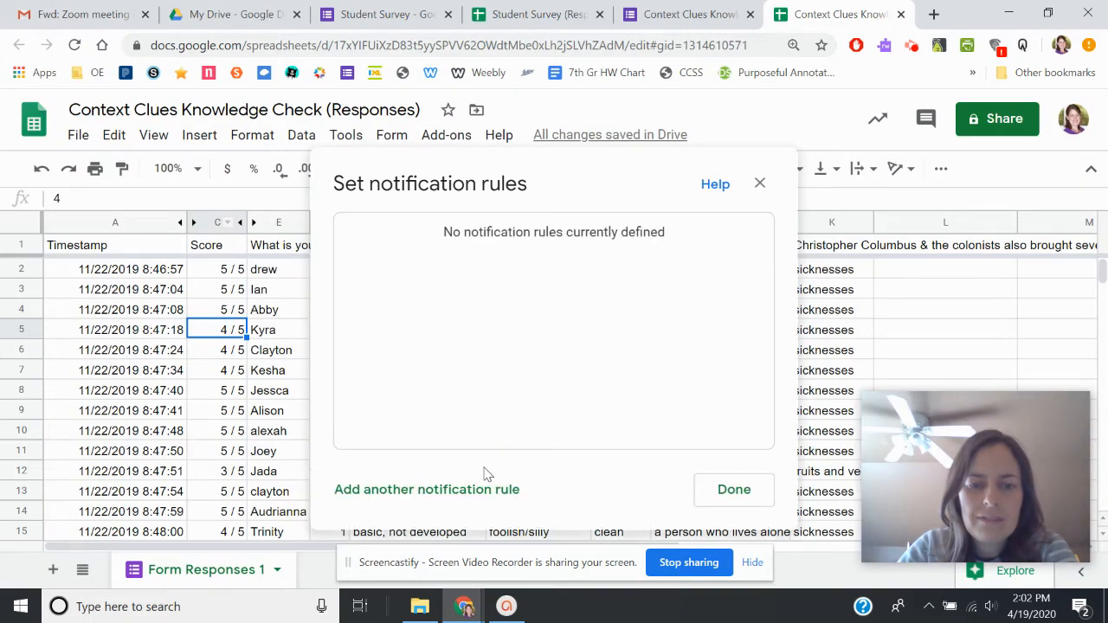
- Set up a notification rule that emails right away when a user submits a form, and close the notification rules
left_click(489, 490)
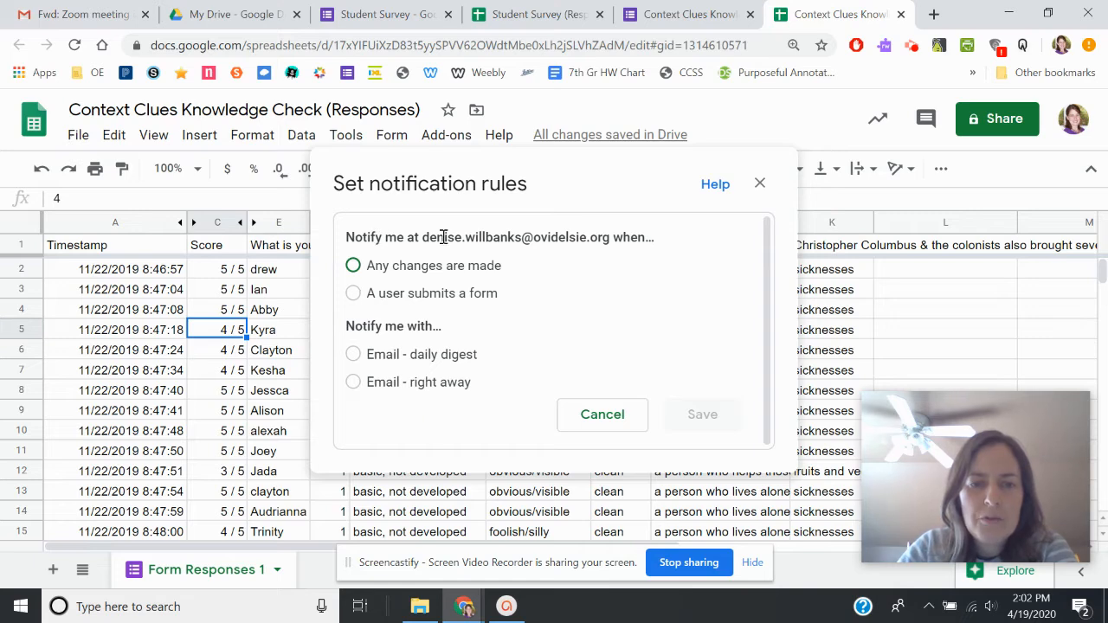
left_click(354, 295)
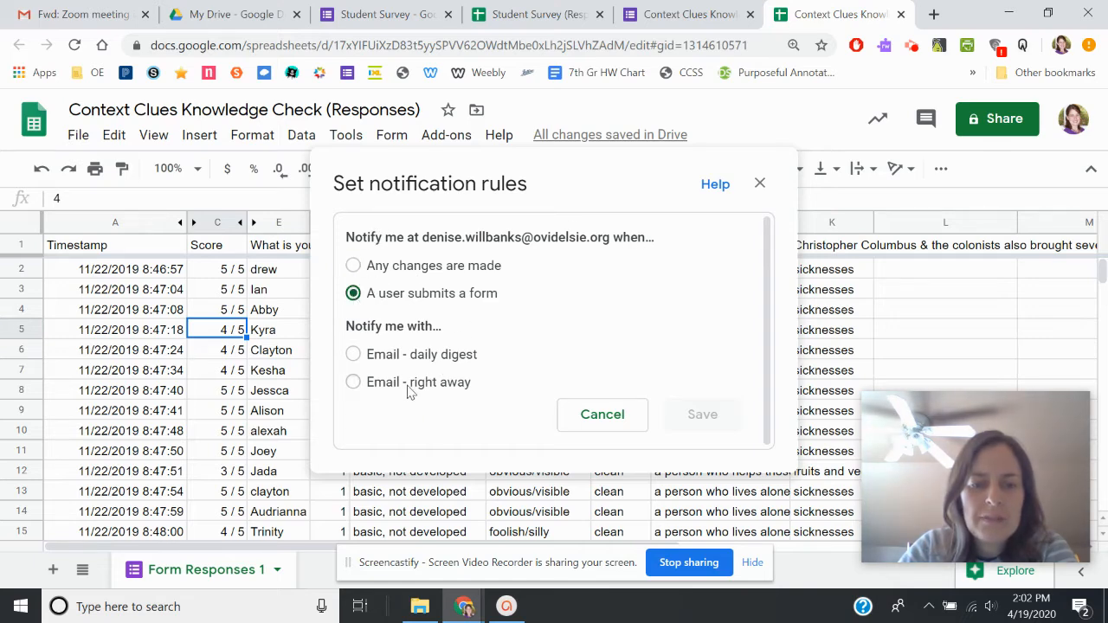
left_click(353, 383)
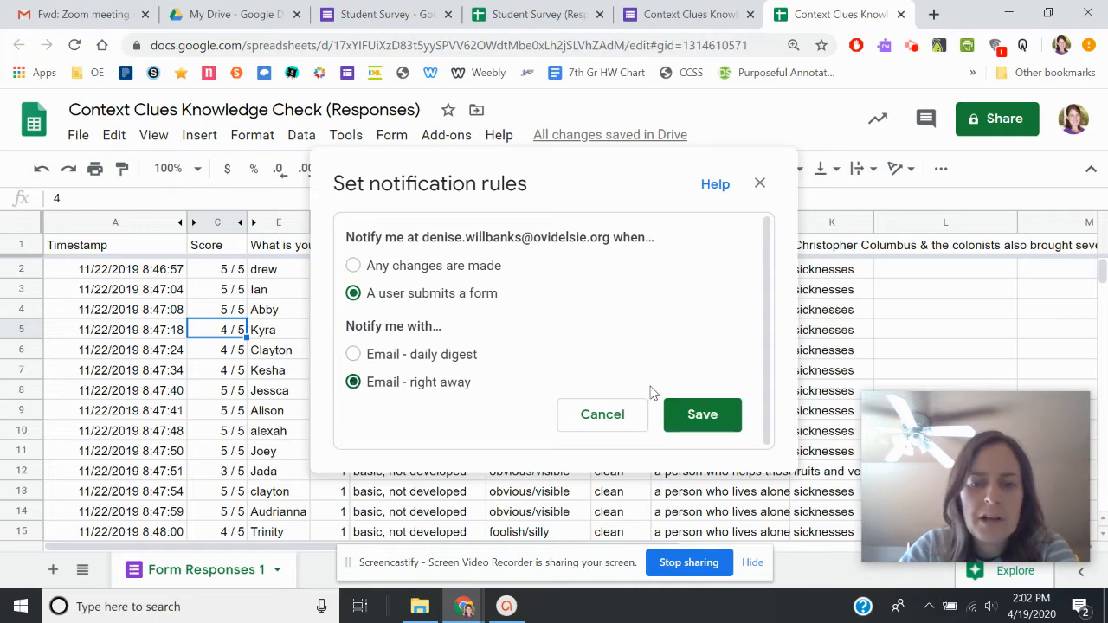
left_click(707, 415)
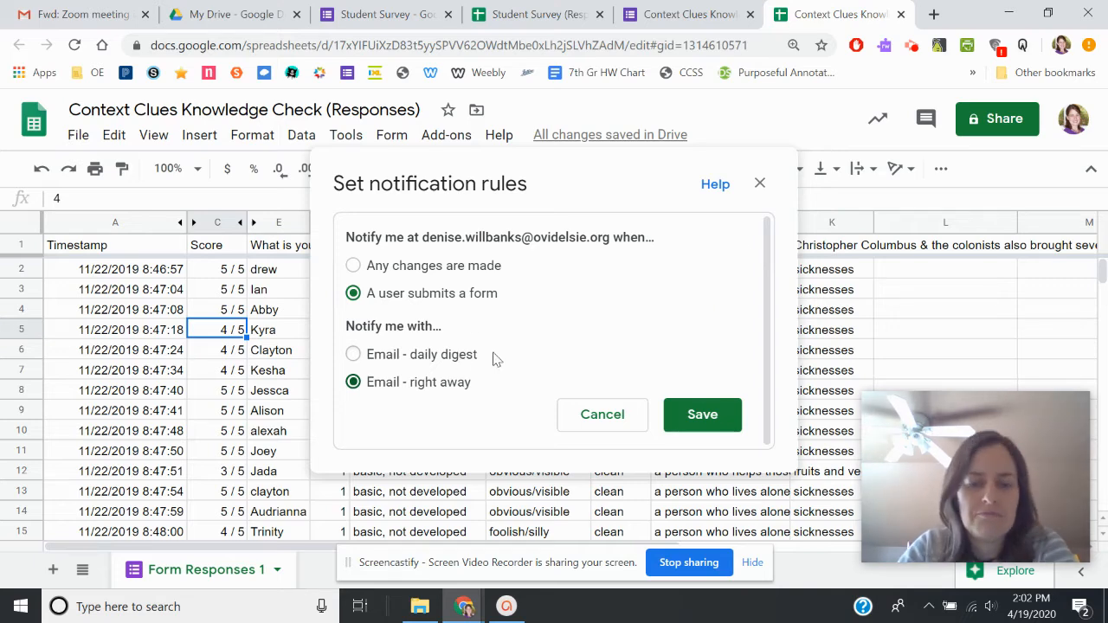
left_click(760, 183)
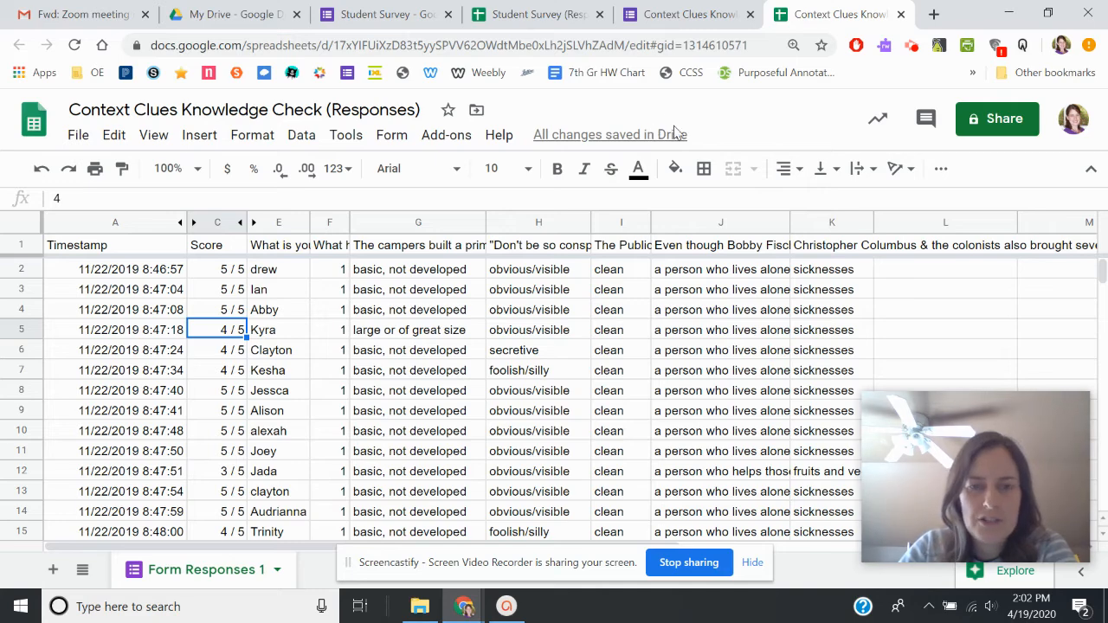
- Sort the response sheet A → Z by the "What hour do you have Language Arts?" column
scroll(439, 400, "down", 10)
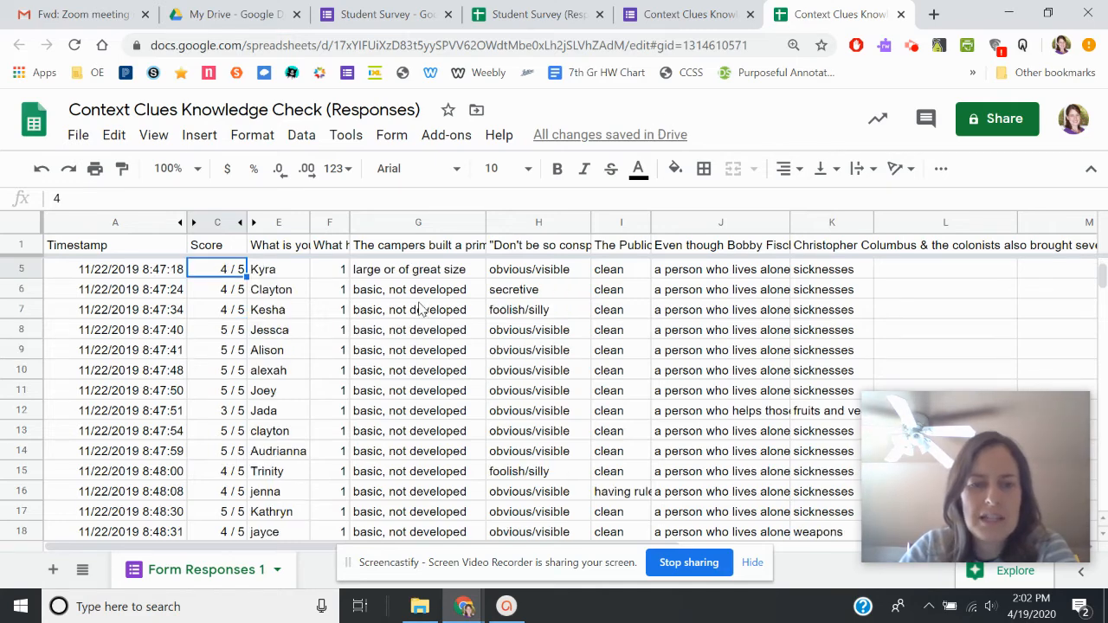
scroll(323, 403, "down", 4)
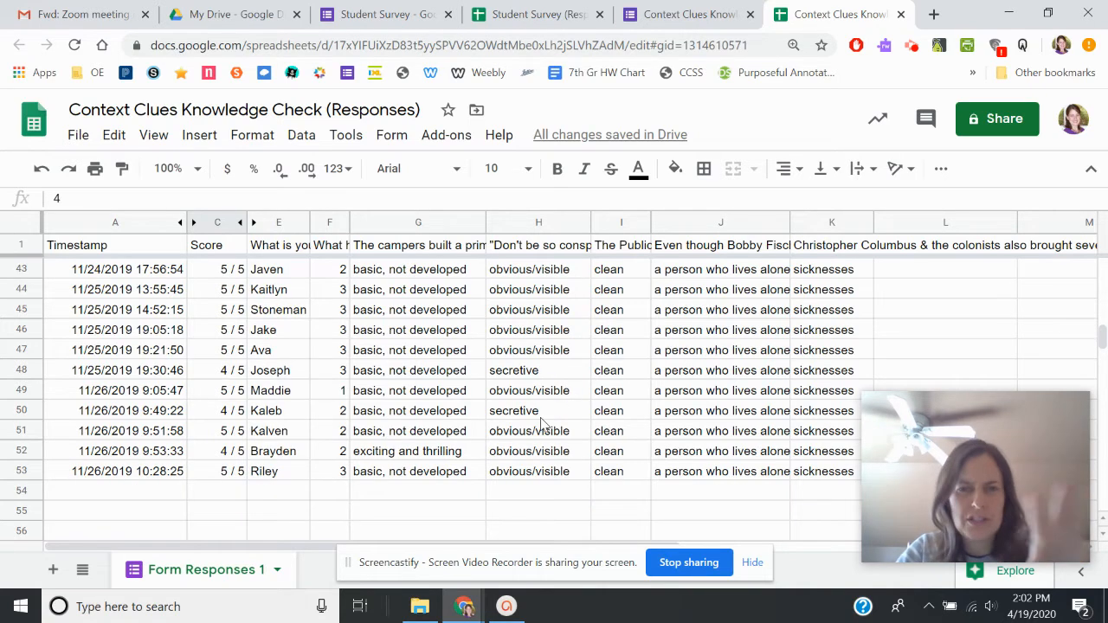
scroll(528, 407, "up", 14)
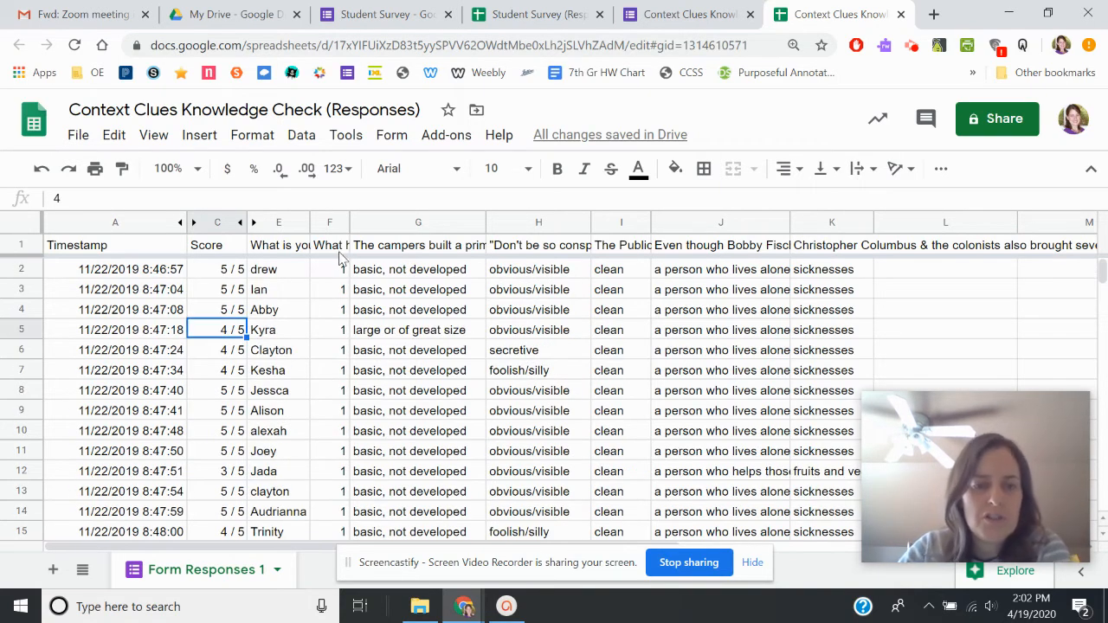
left_click(134, 227)
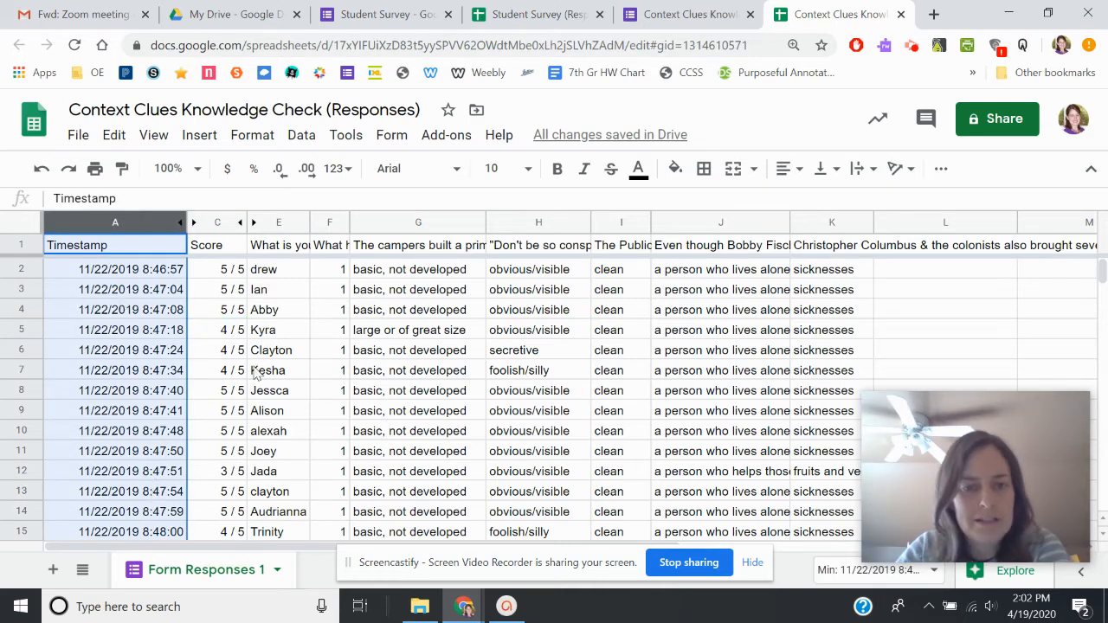
left_click(334, 271)
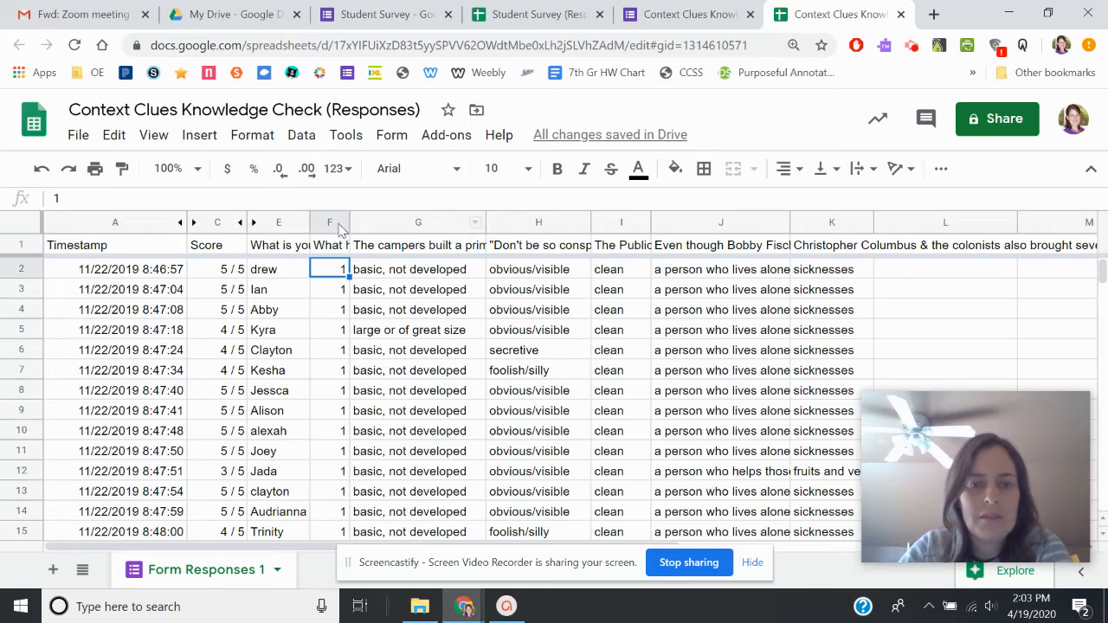
right_click(340, 228)
scroll(407, 355, "down", 3)
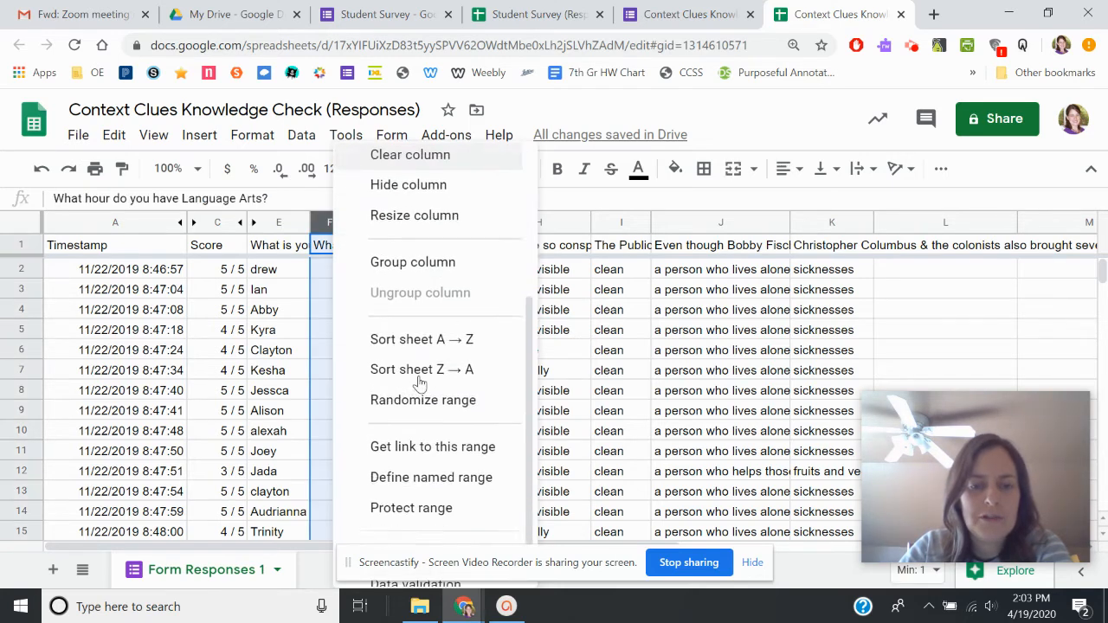
left_click(433, 323)
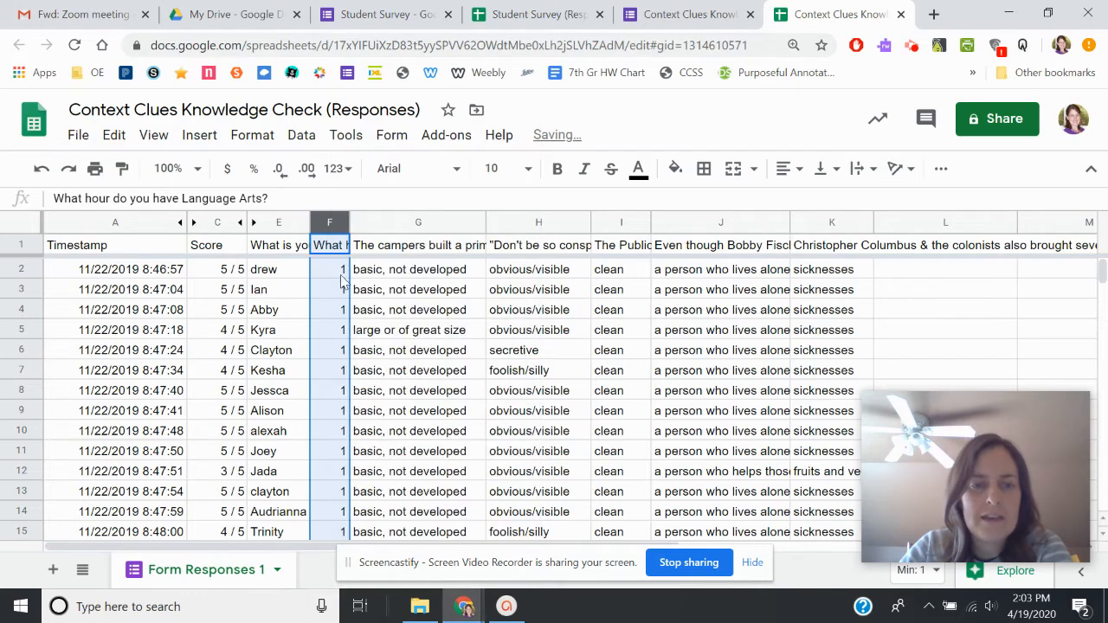
- Look through the sorted responses to examine how they are grouped by class hour
scroll(341, 340, "down", 1)
scroll(340, 341, "down", 11)
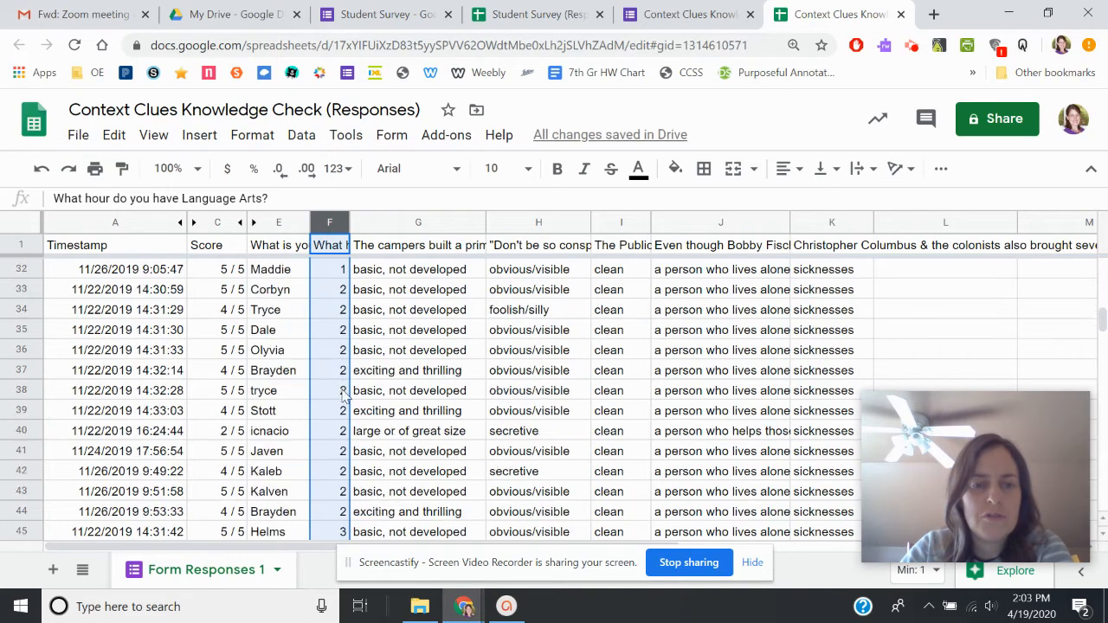
scroll(343, 406, "down", 3)
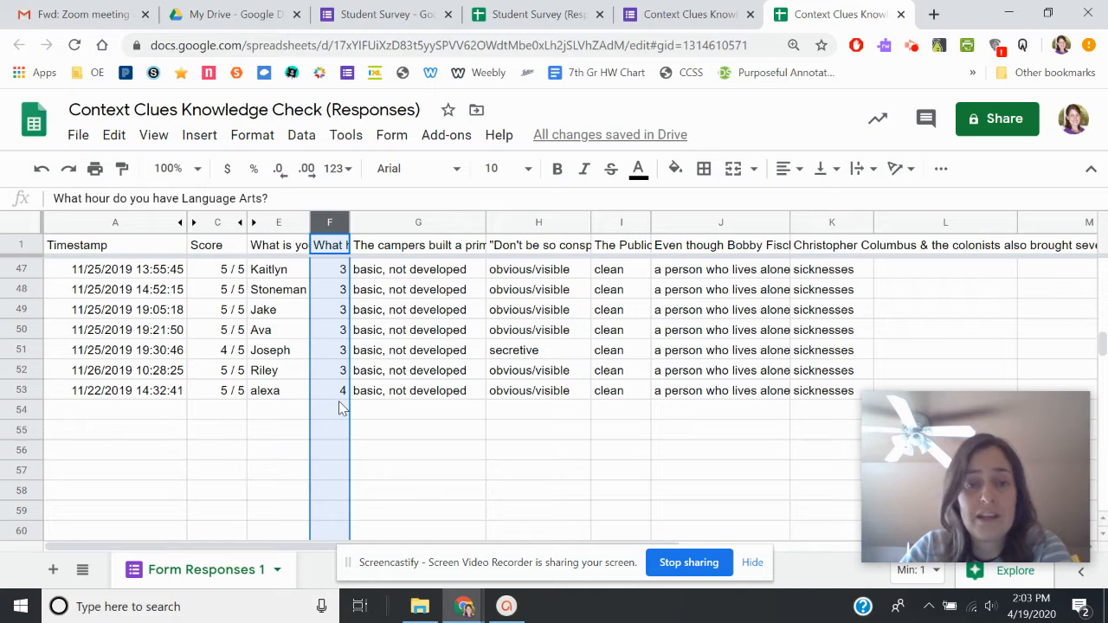
scroll(340, 409, "up", 4)
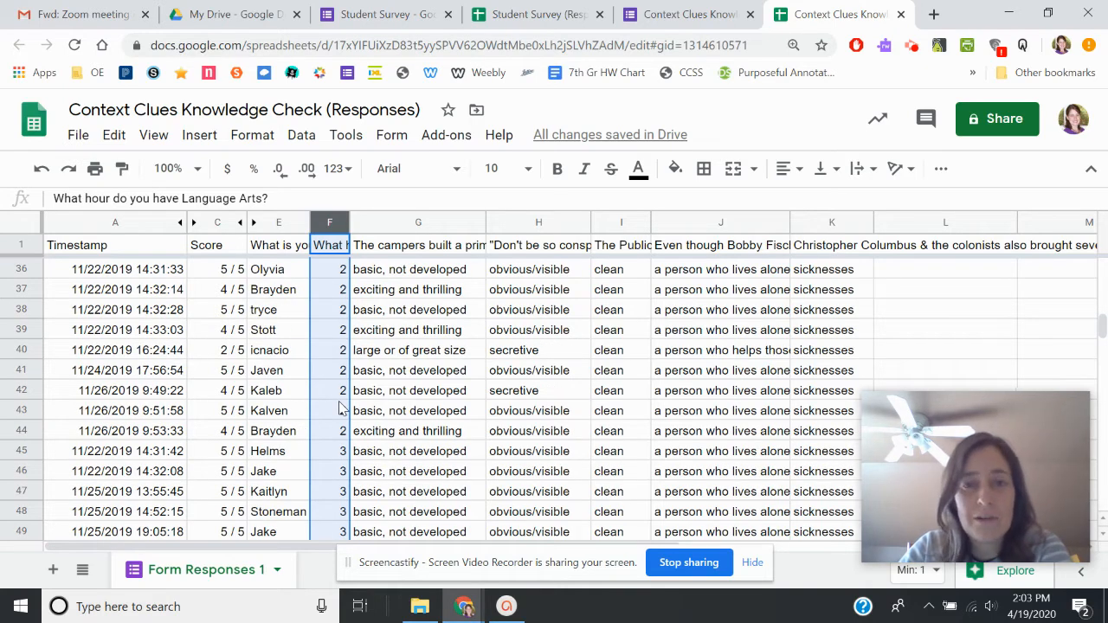
scroll(341, 409, "up", 11)
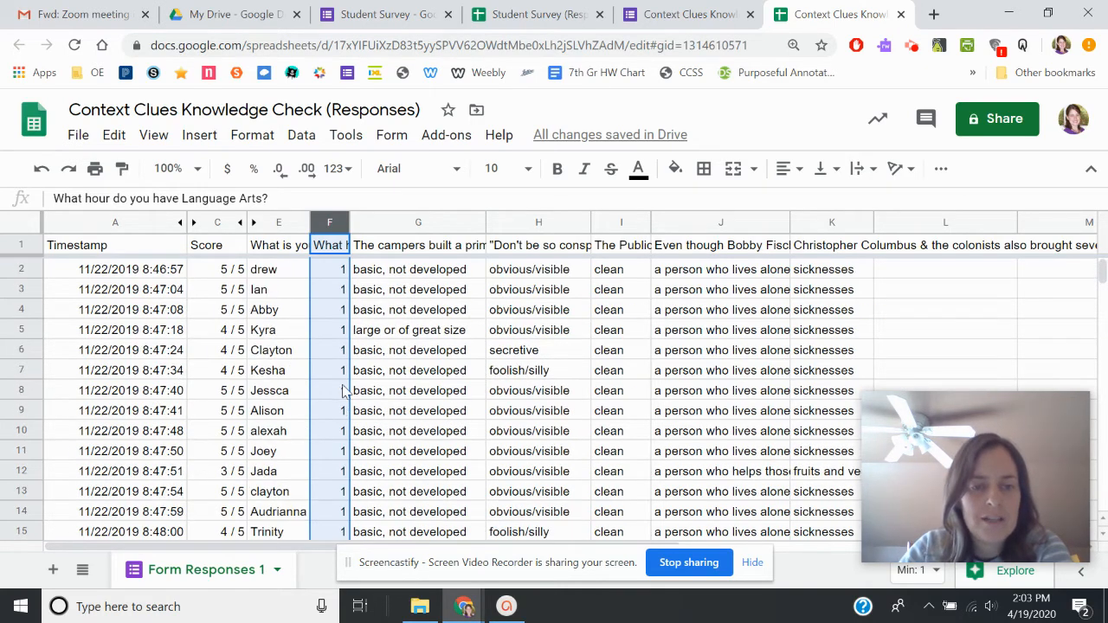
scroll(339, 346, "down", 7)
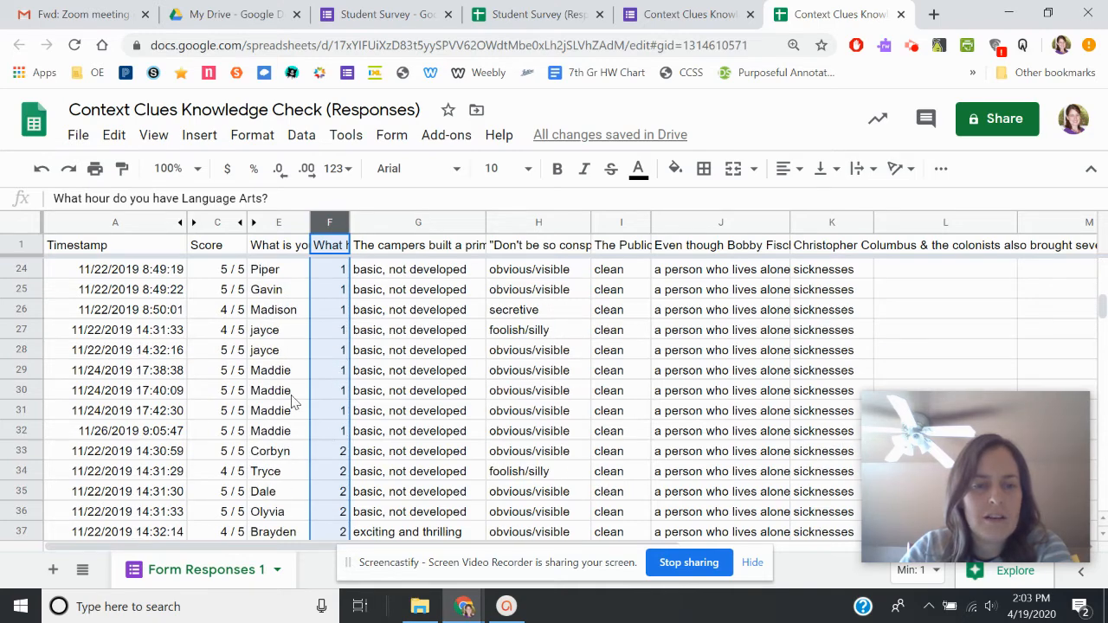
- Sort the response sheet A → Z by the "What is your first name?" column
scroll(279, 298, "up", 7)
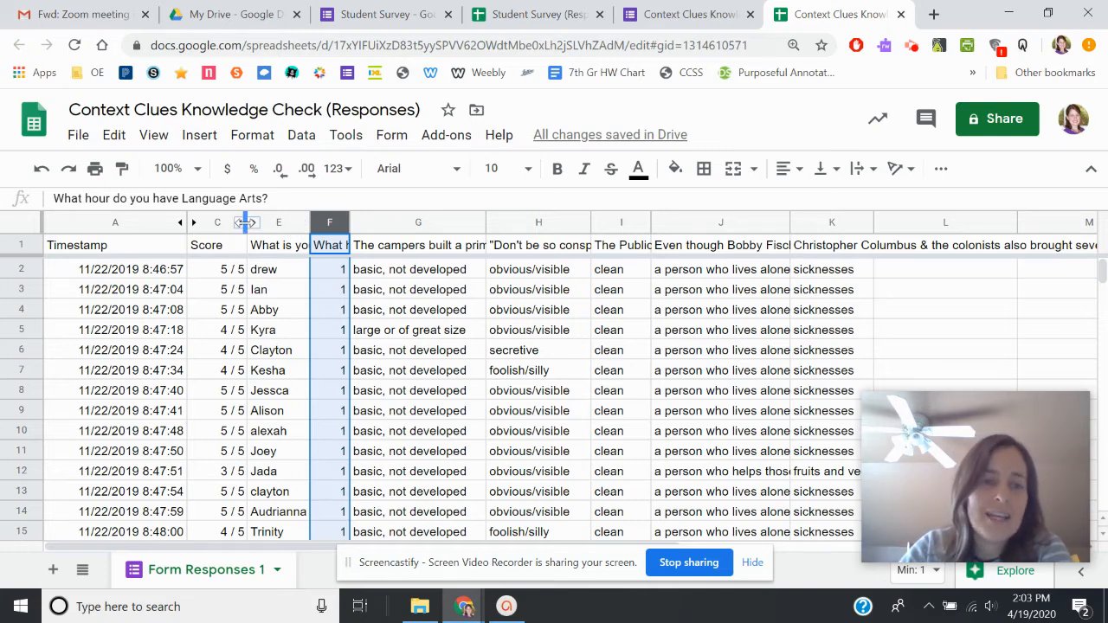
right_click(298, 223)
scroll(396, 448, "down", 5)
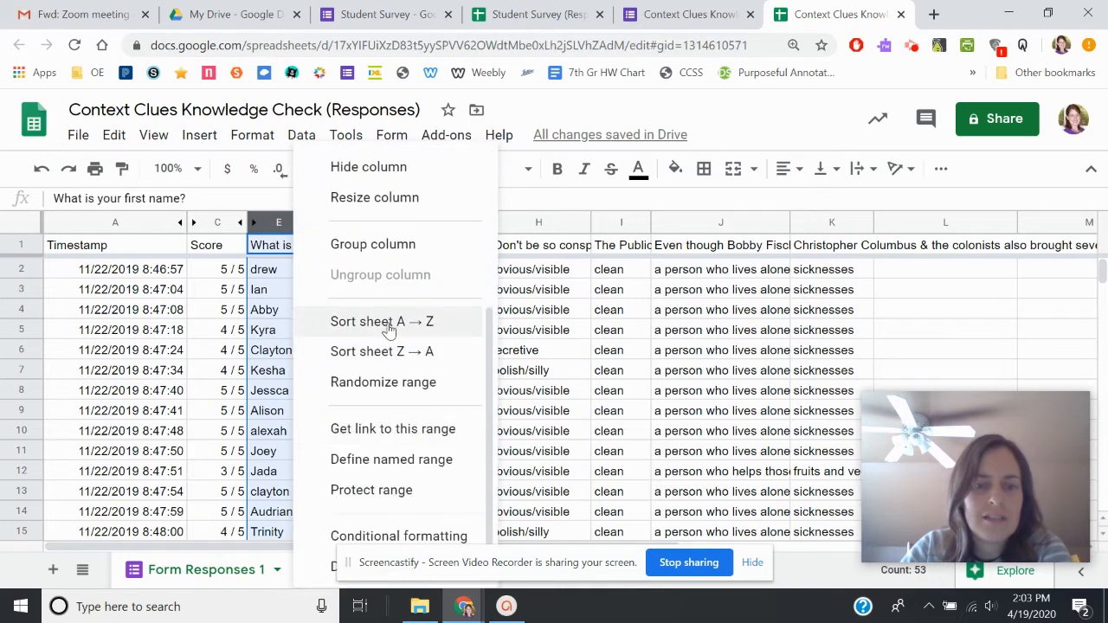
left_click(390, 325)
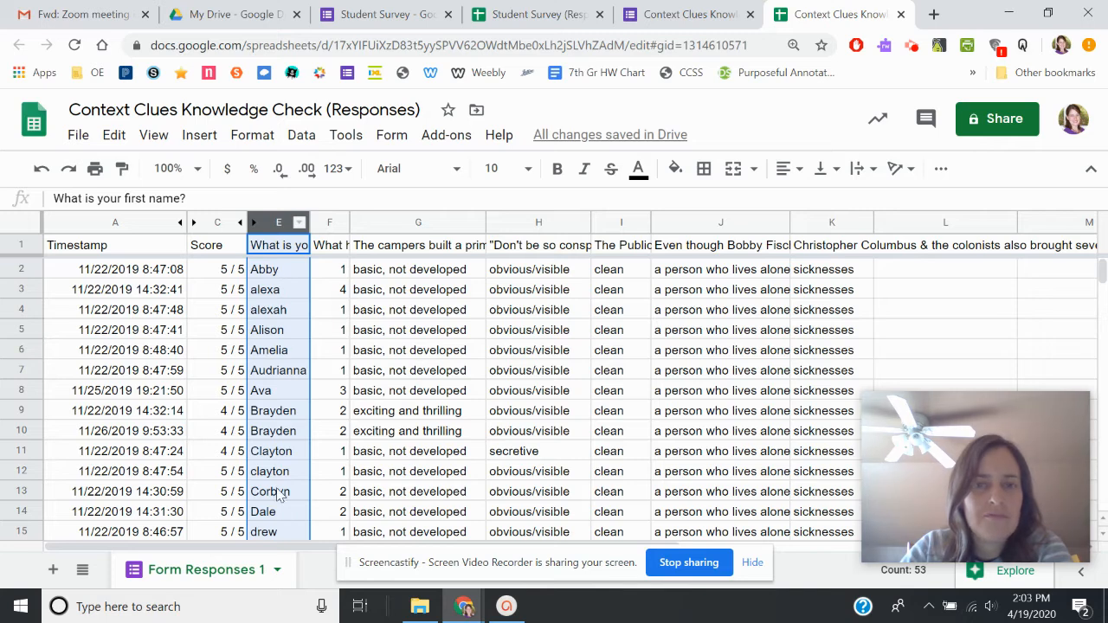
- Sort the sheet A → Z by the Language Arts hour column so names are alphabetical within each hour, and check the order
left_click(338, 225)
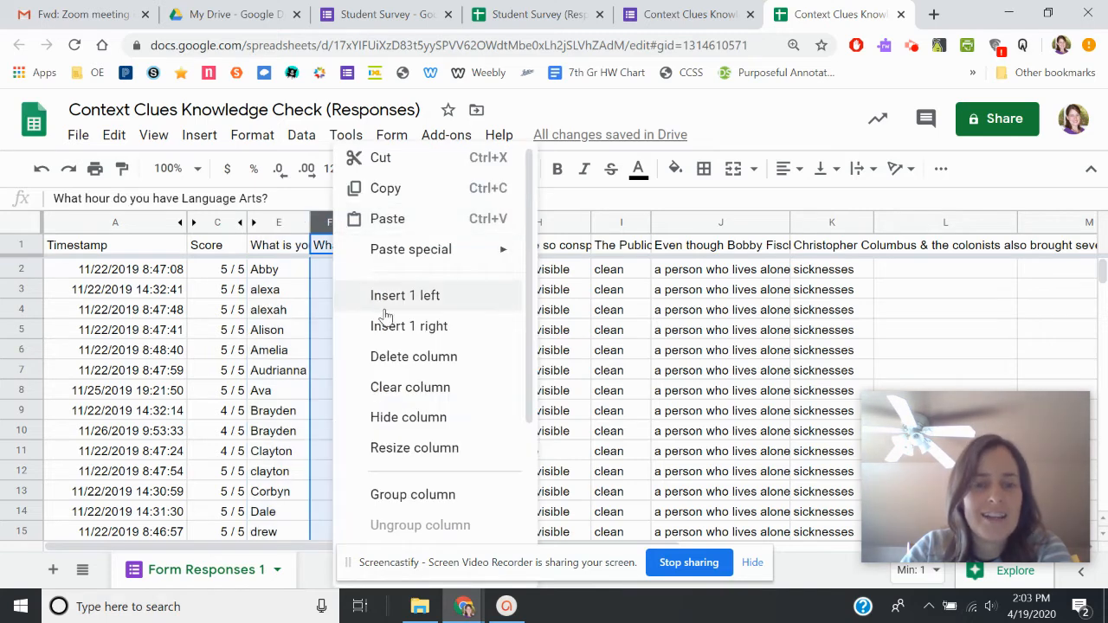
scroll(406, 390, "down", 3)
scroll(409, 392, "down", 2)
left_click(416, 320)
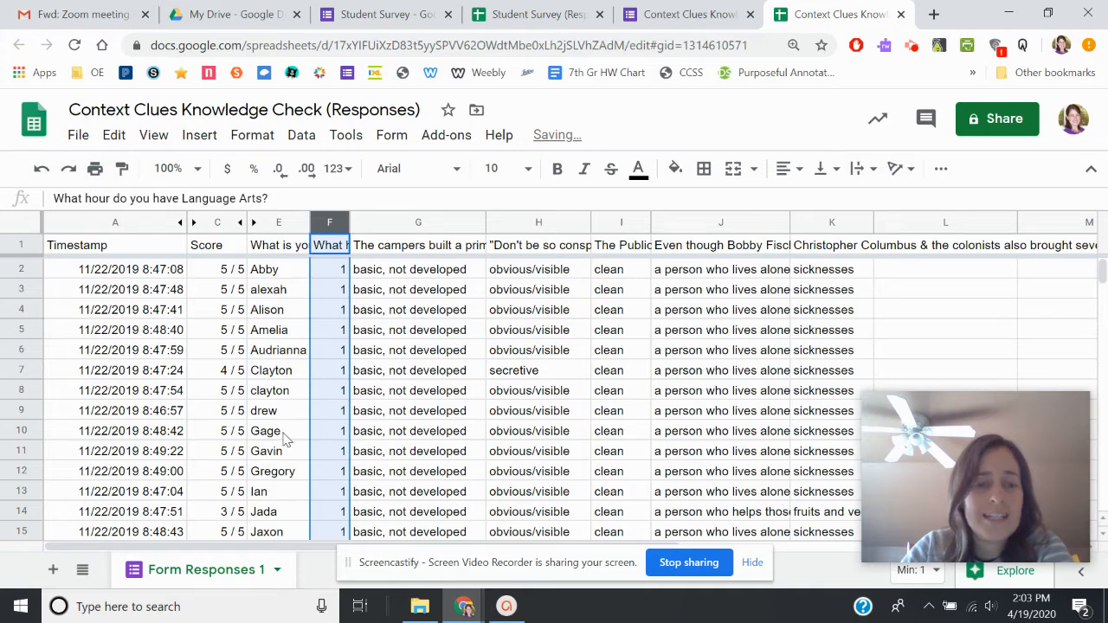
scroll(286, 441, "down", 6)
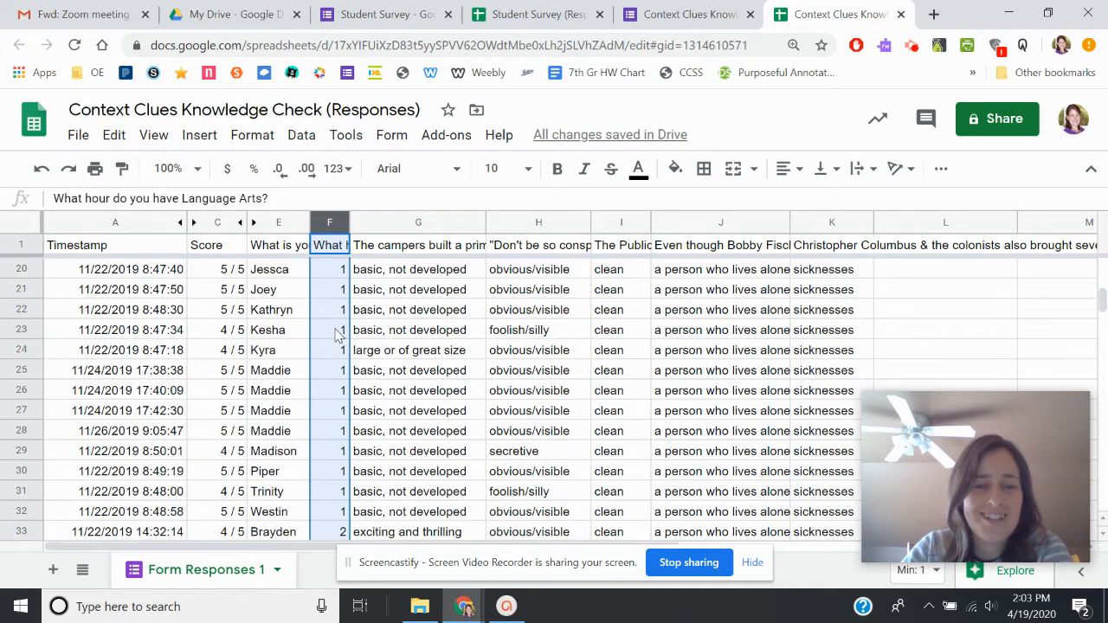
scroll(338, 336, "down", 2)
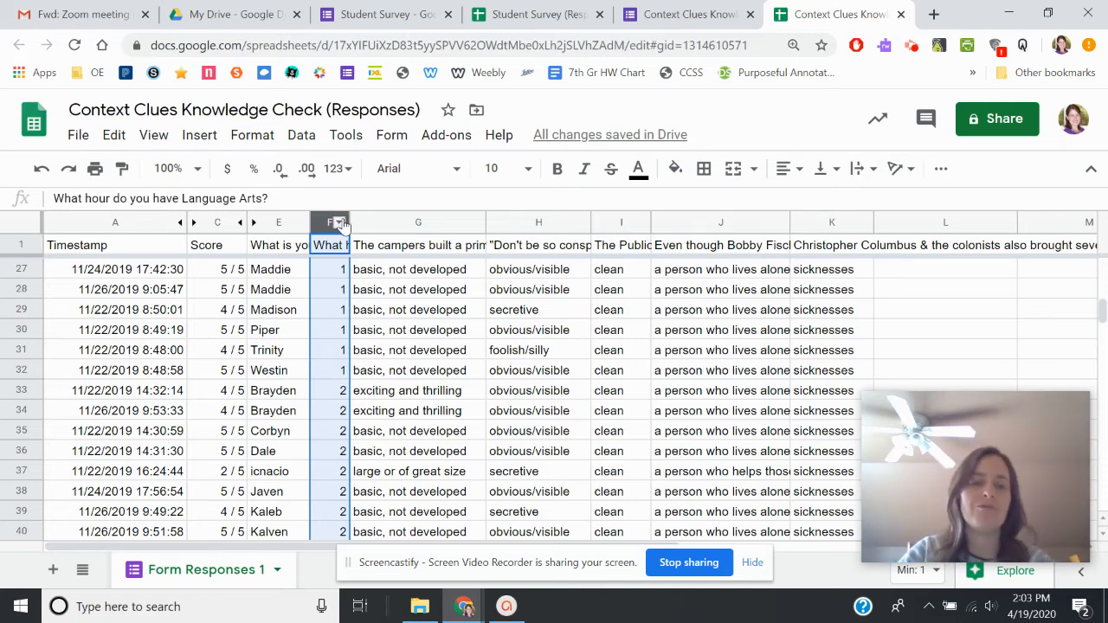
left_click(435, 332)
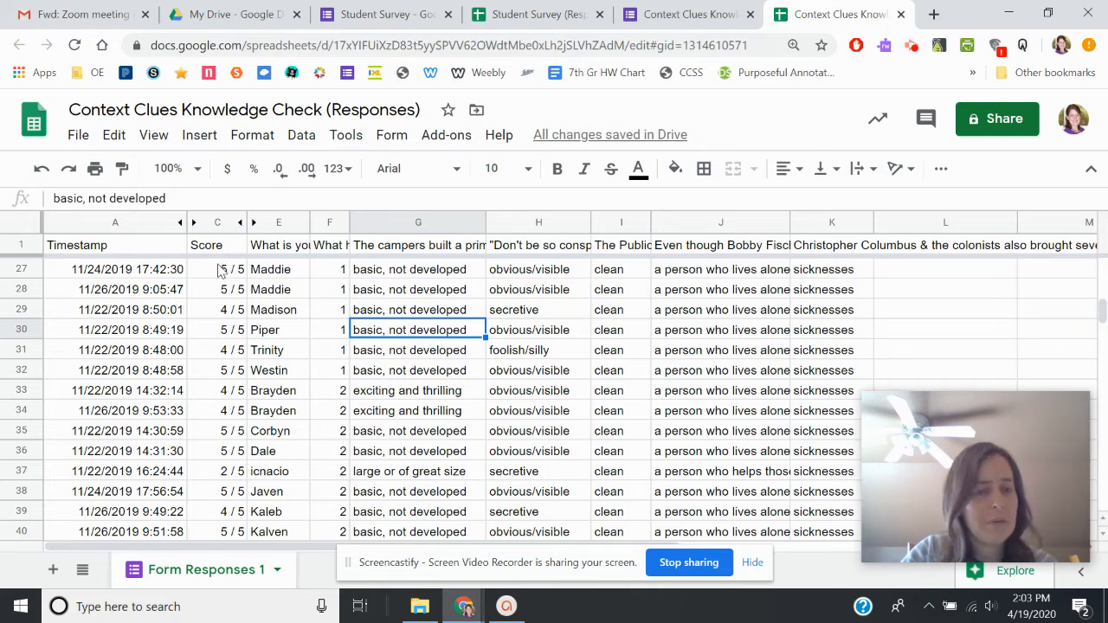
left_click(561, 291)
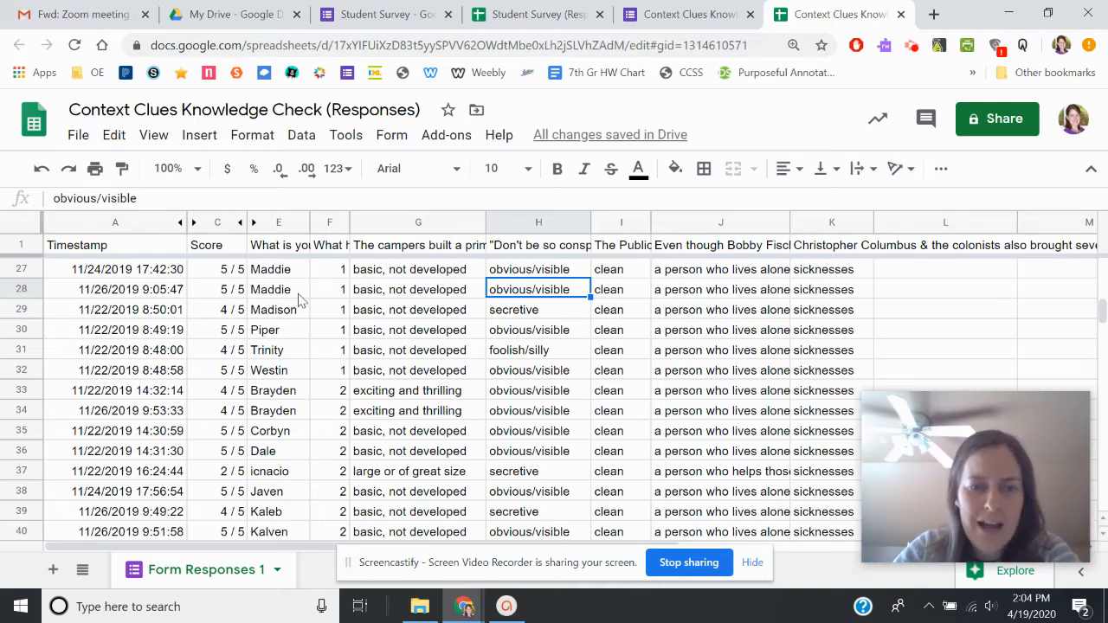
- Open conditional formatting for the Score column
left_click(226, 223)
scroll(297, 384, "down", 3)
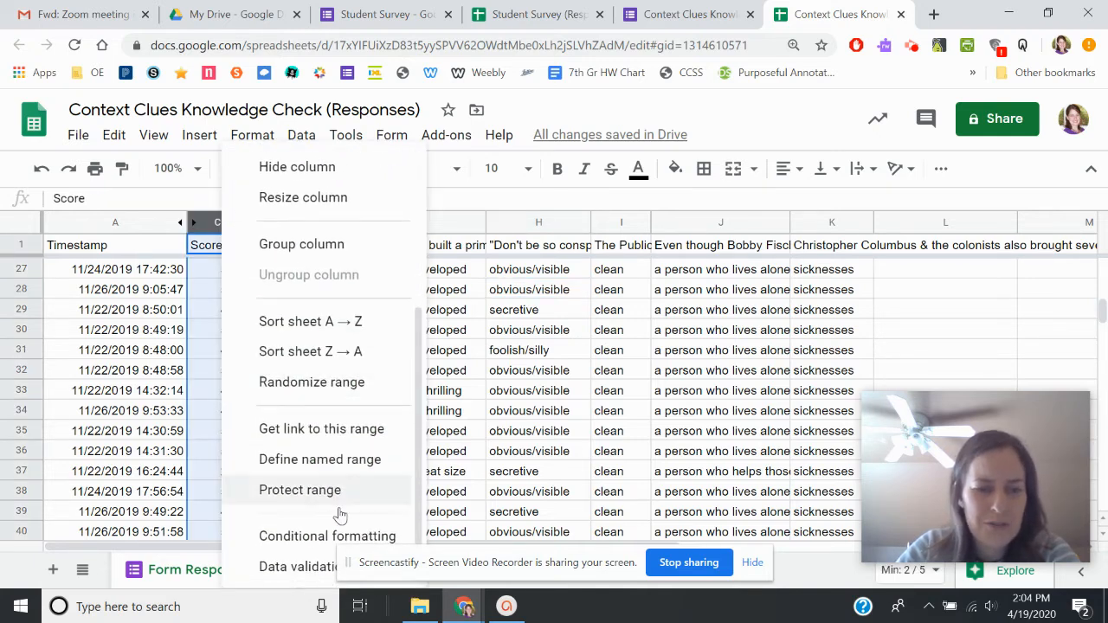
left_click(327, 536)
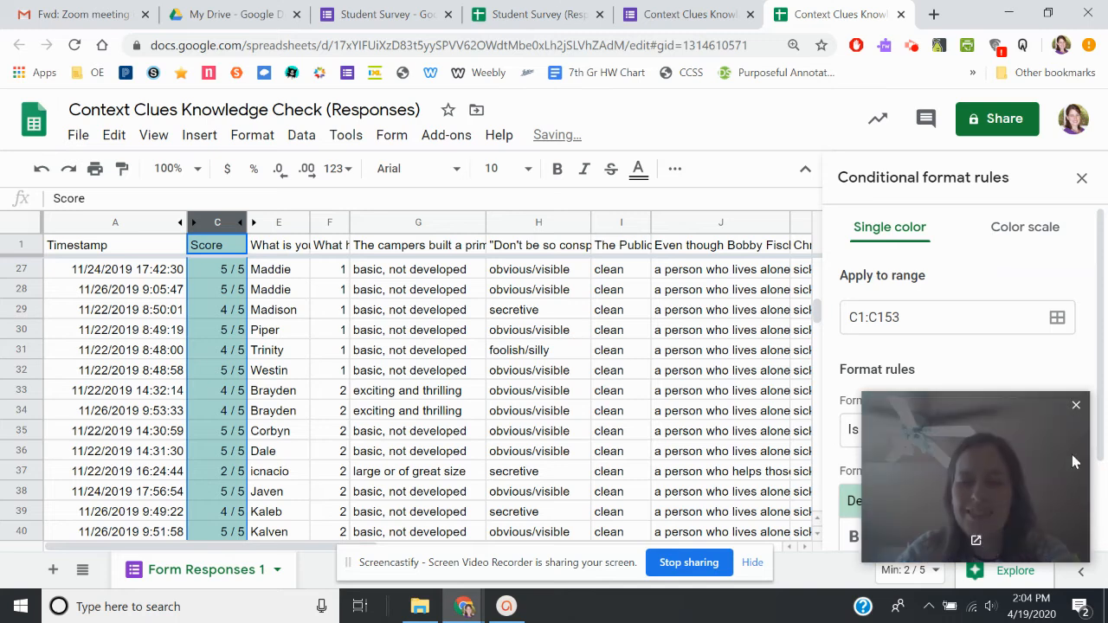
left_click_drag(1074, 463, 238, 72)
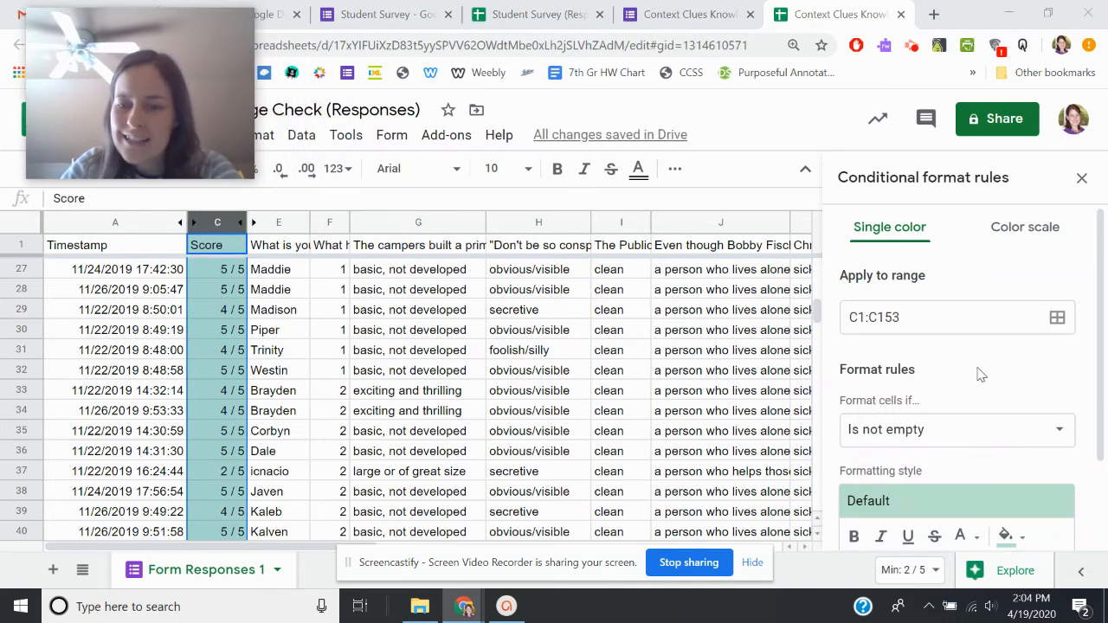
- Set the Score column rule to format cells with a value less than 2
scroll(926, 360, "down", 2)
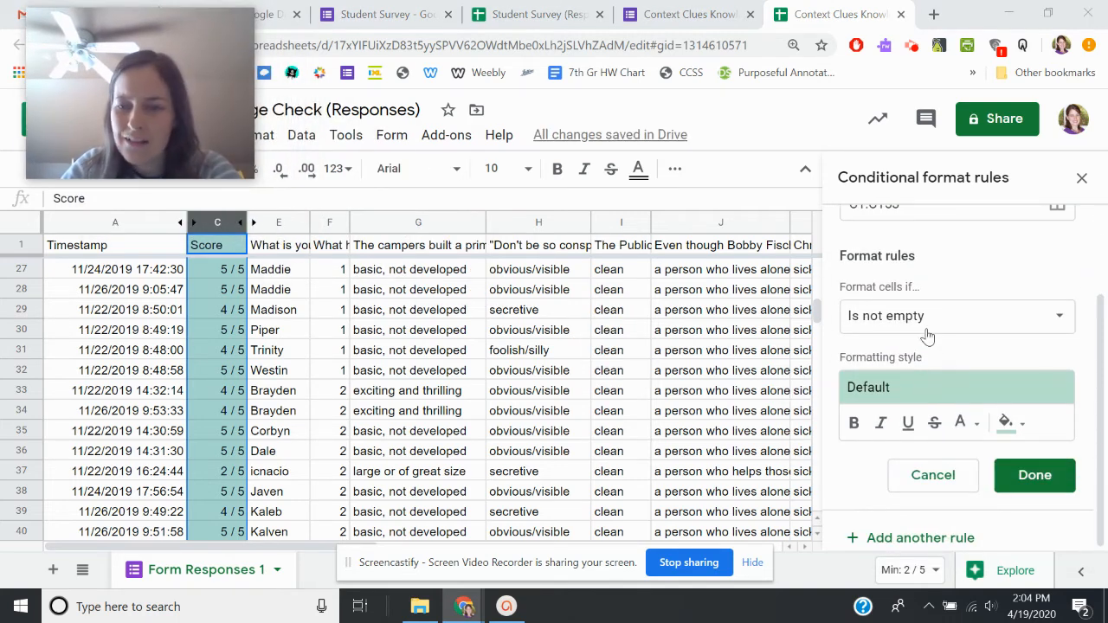
left_click(952, 317)
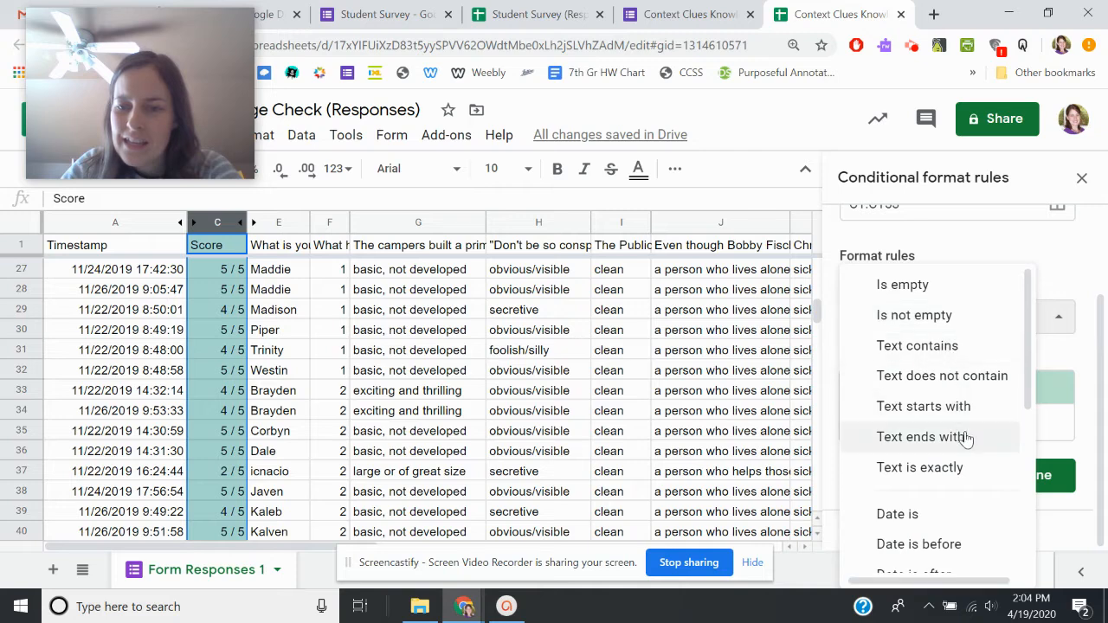
scroll(965, 435, "down", 2)
scroll(961, 454, "down", 1)
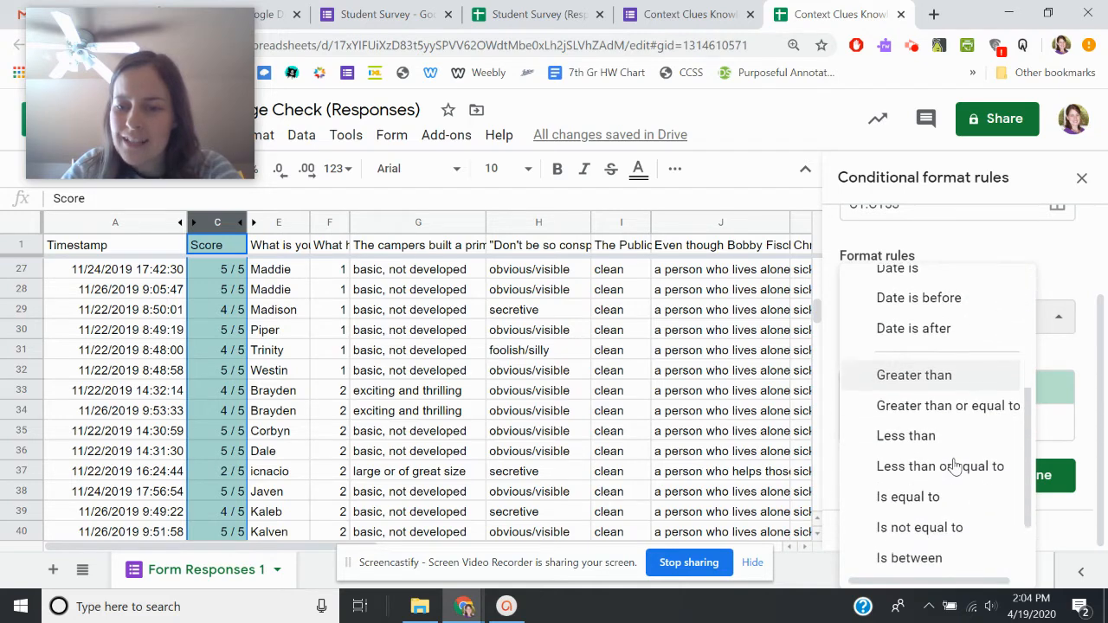
scroll(933, 429, "up", 3)
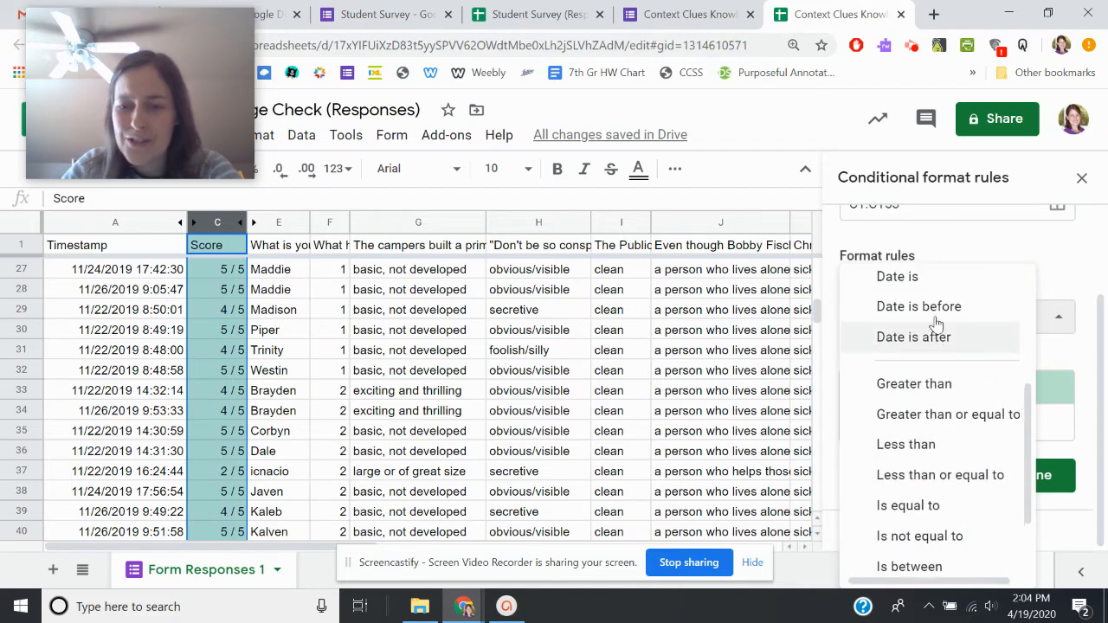
scroll(933, 324, "down", 4)
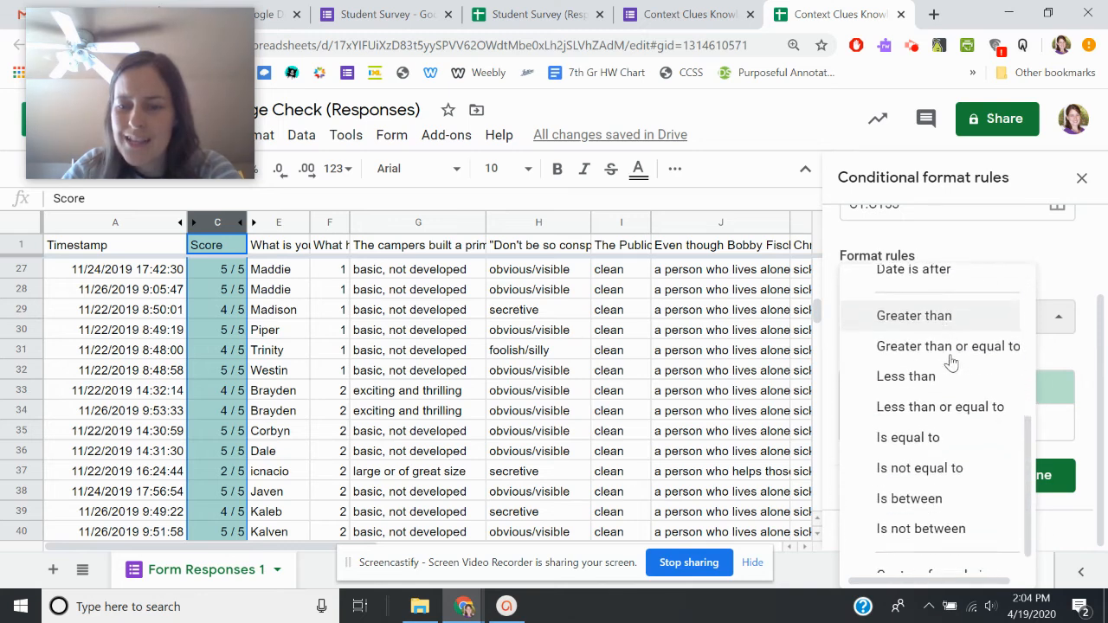
left_click(932, 352)
left_click(904, 368)
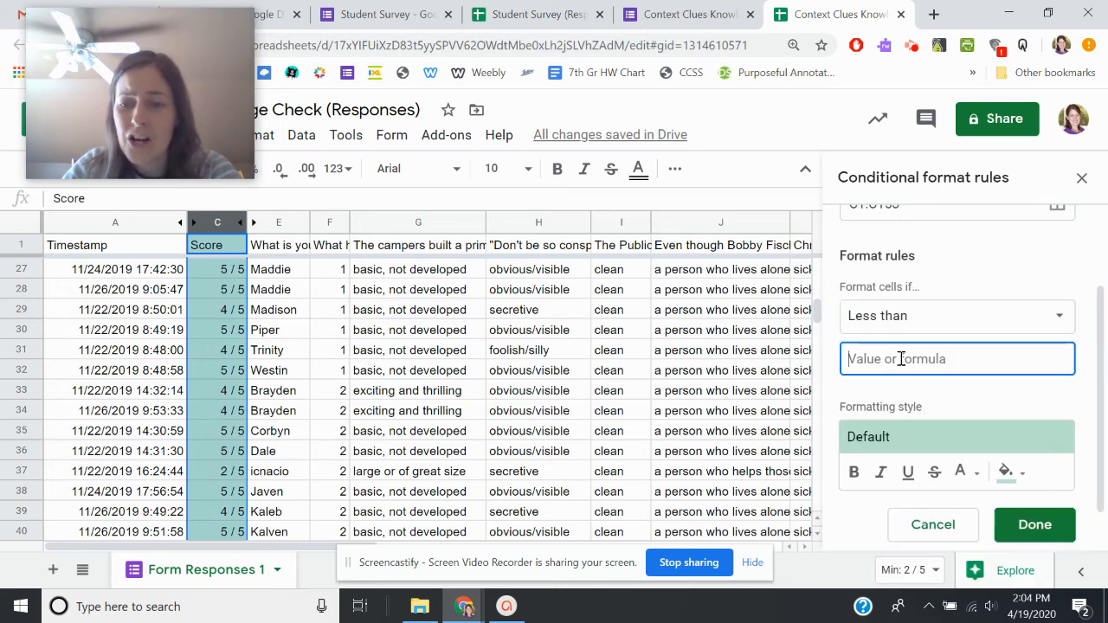
type("2")
- Give the Score rule the light red fill style, save it, and check the scores for highlighting
left_click(931, 440)
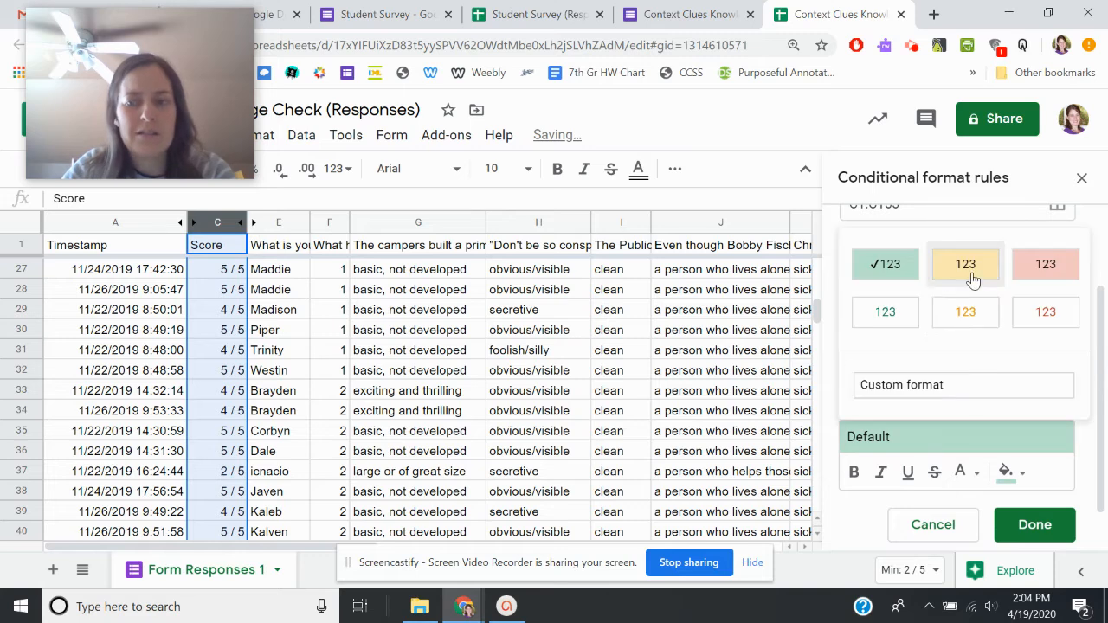
left_click(1041, 276)
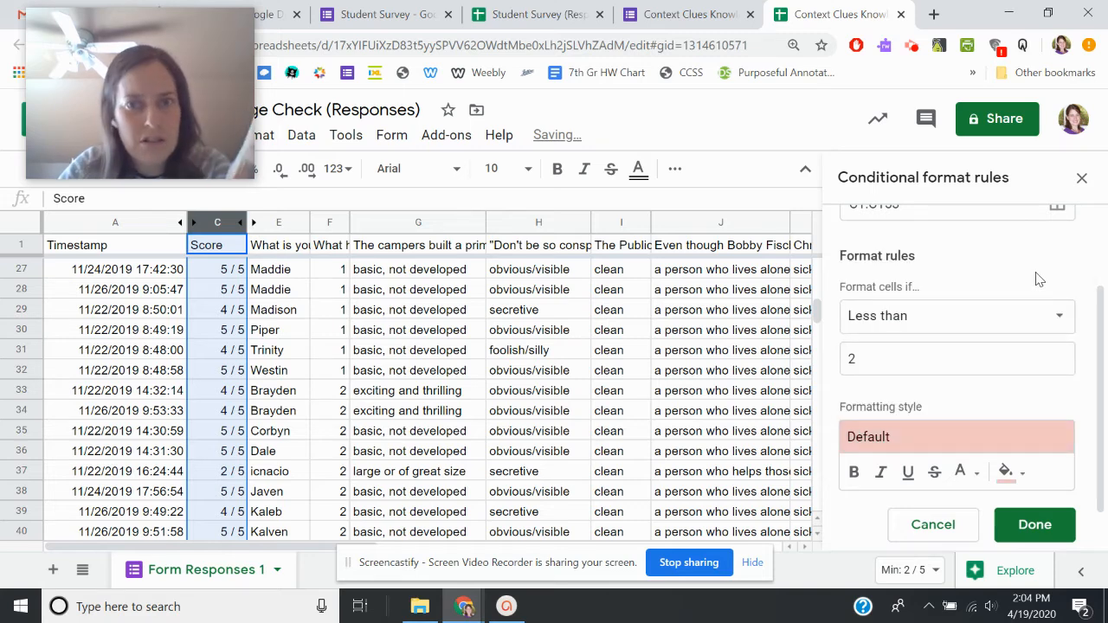
left_click(1037, 523)
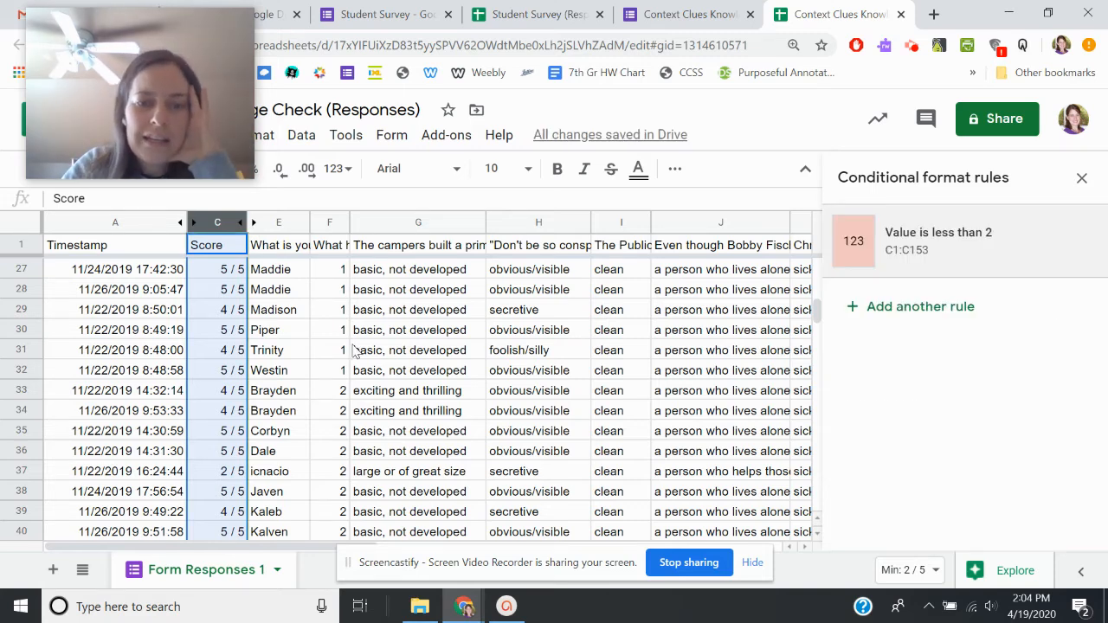
left_click(277, 271)
scroll(223, 336, "down", 3)
scroll(225, 336, "down", 4)
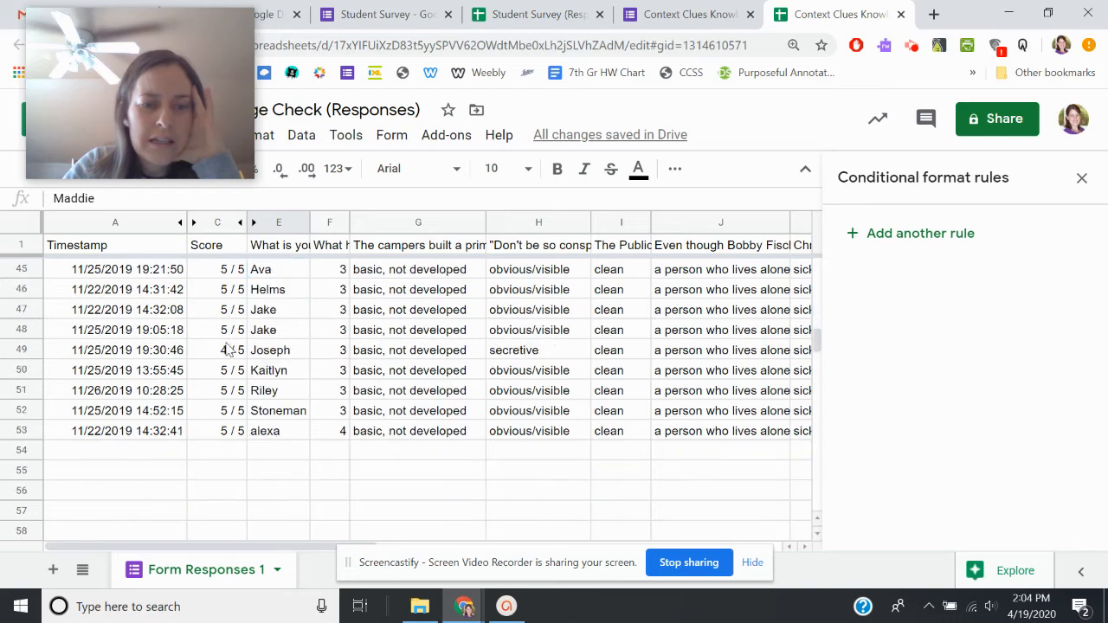
scroll(227, 346, "up", 15)
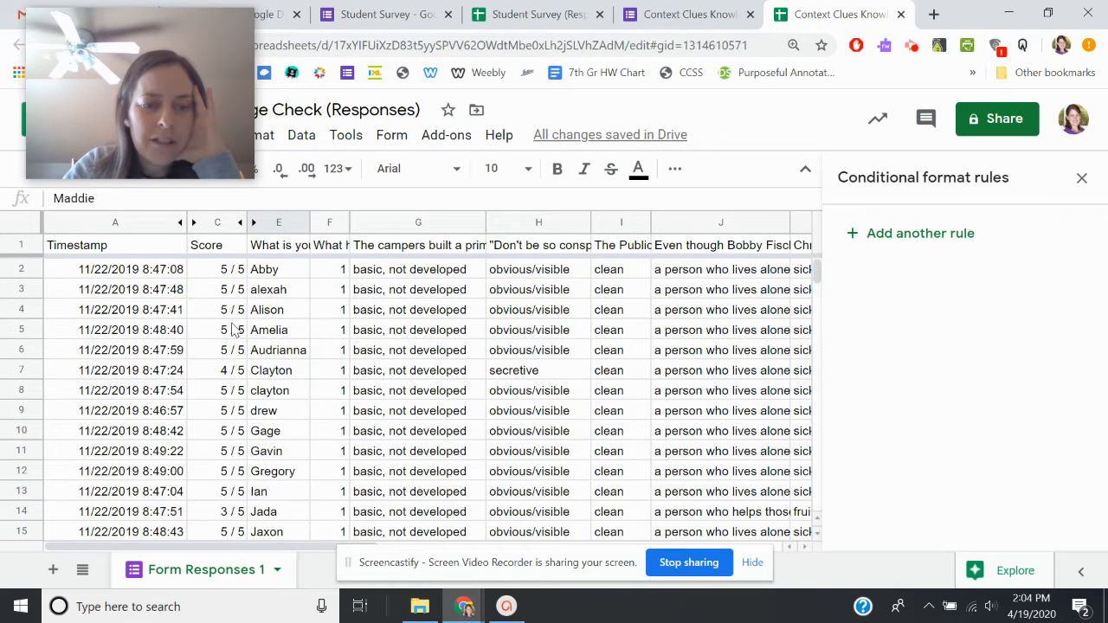
- Change the Score column rule's condition to Text contains 2, save it, and check the highlighted score
left_click(223, 218)
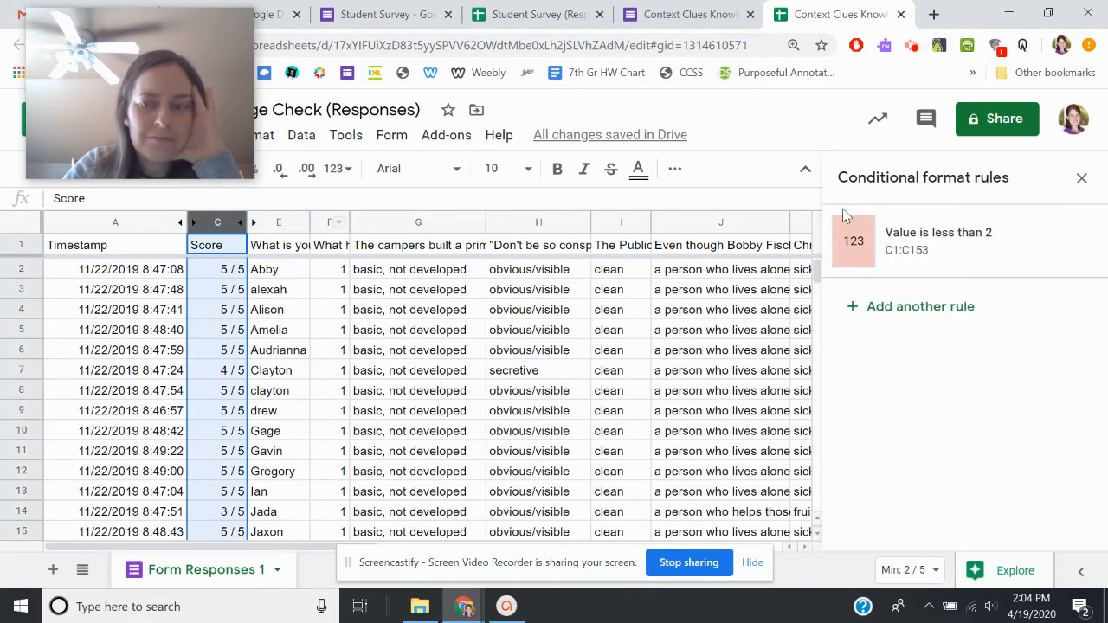
left_click(934, 235)
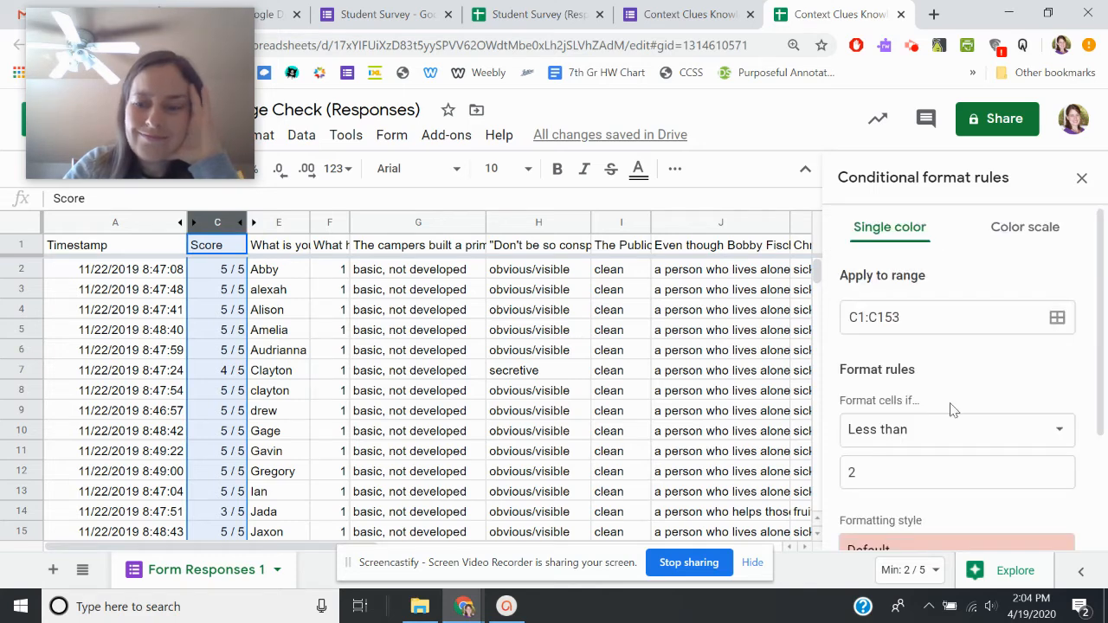
scroll(1004, 425, "down", 2)
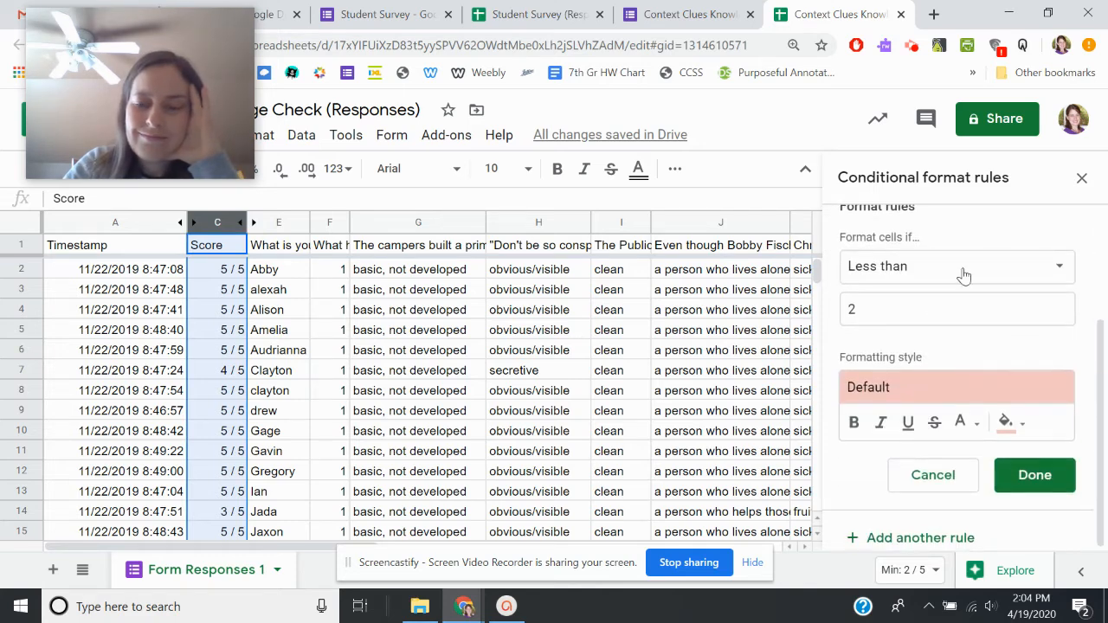
left_click(964, 276)
scroll(945, 328, "up", 3)
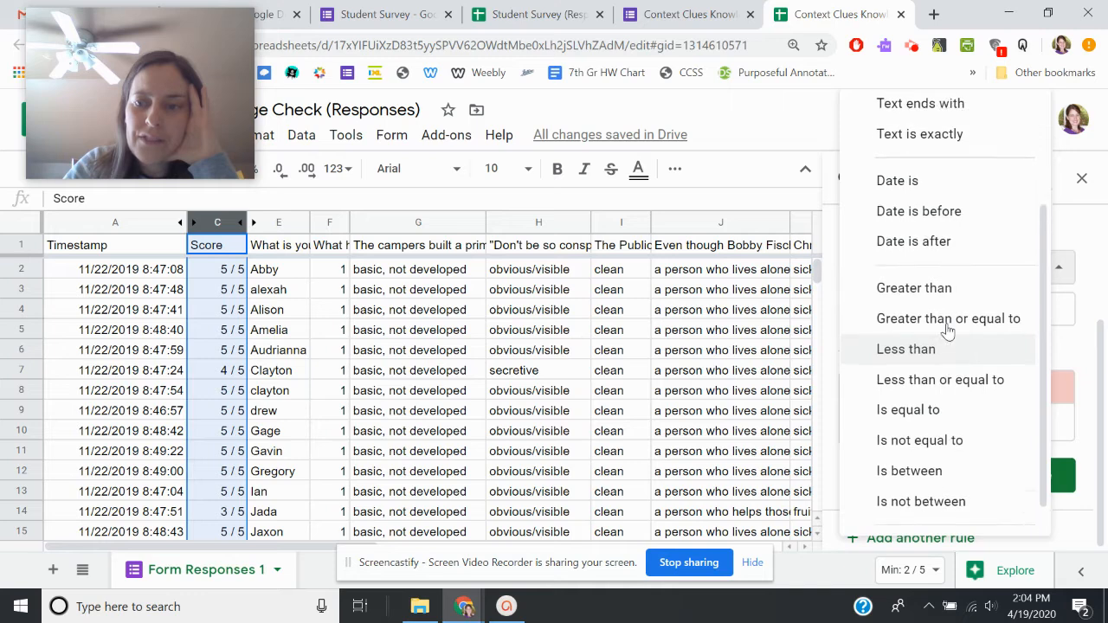
left_click(934, 173)
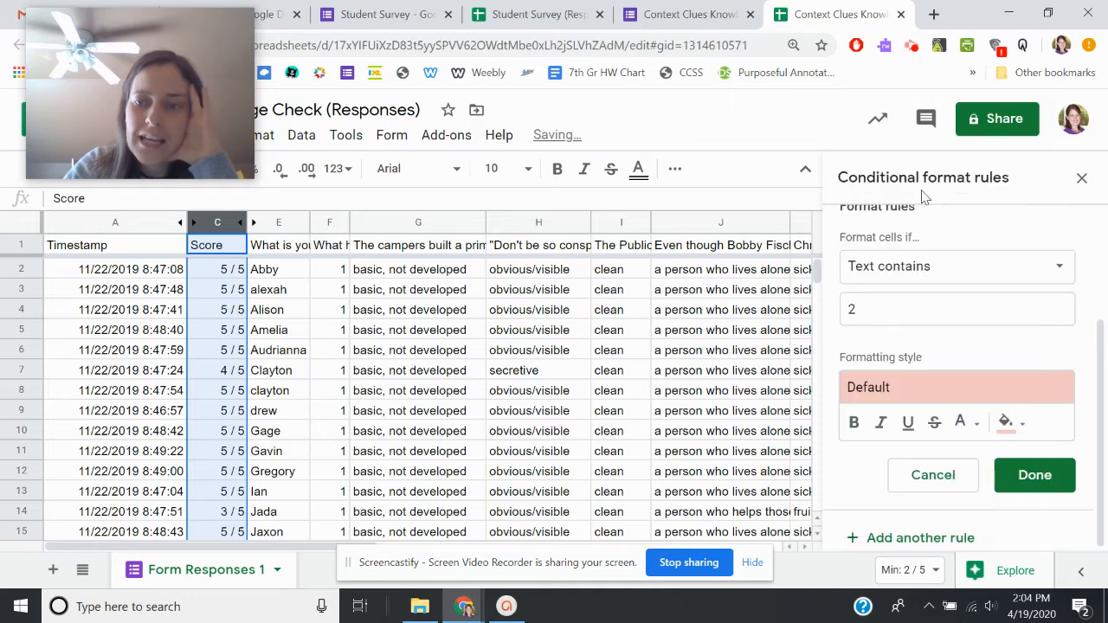
left_click(892, 306)
left_click(1034, 475)
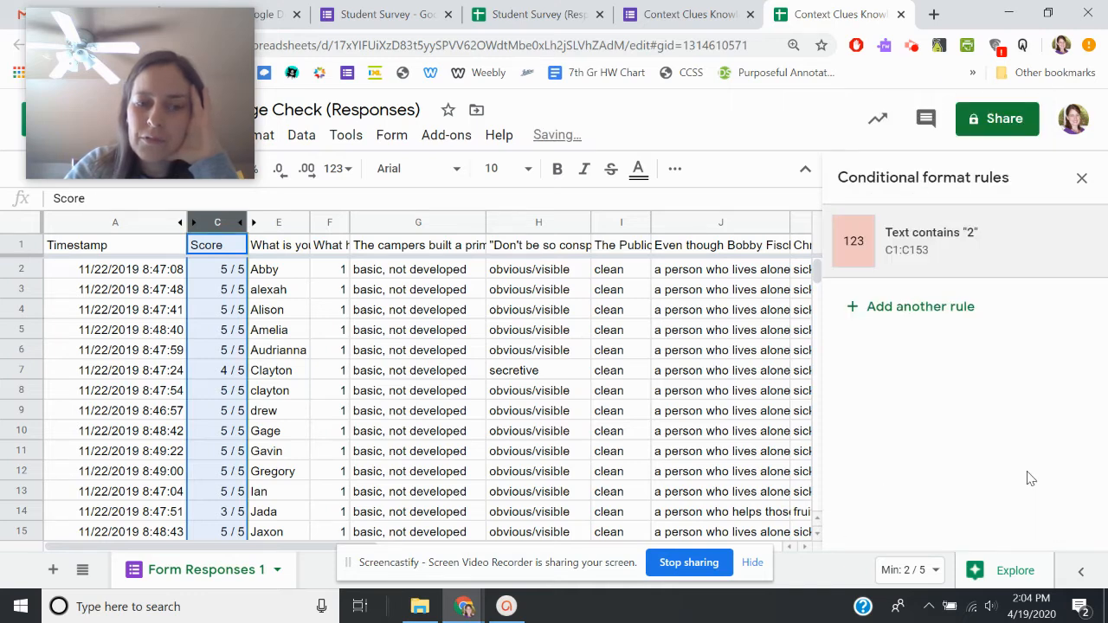
left_click(299, 292)
scroll(223, 346, "down", 7)
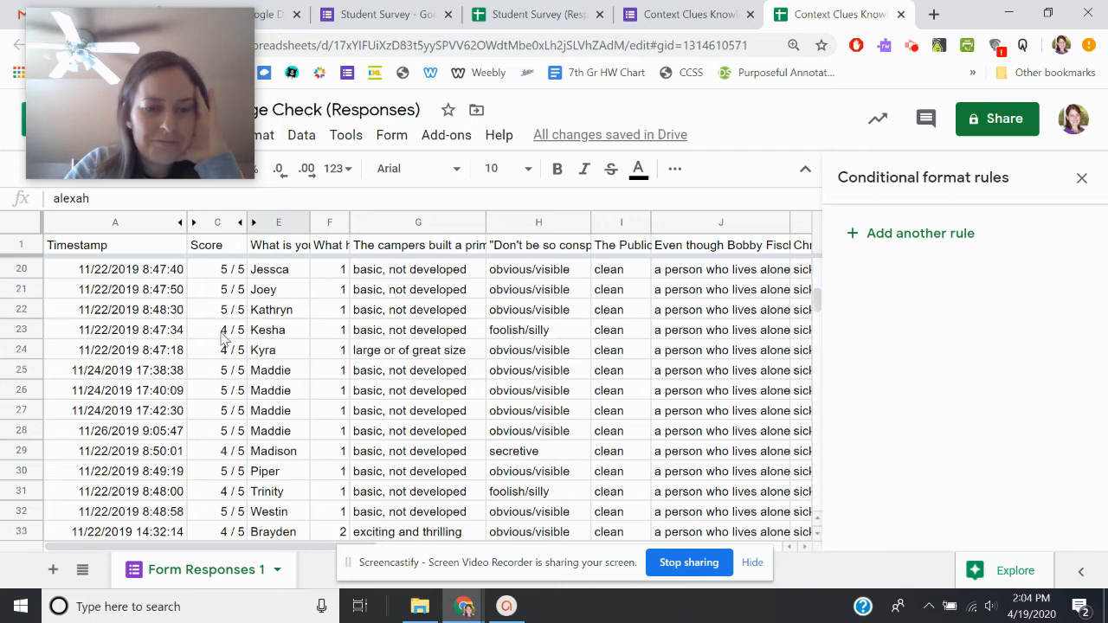
left_click(211, 374)
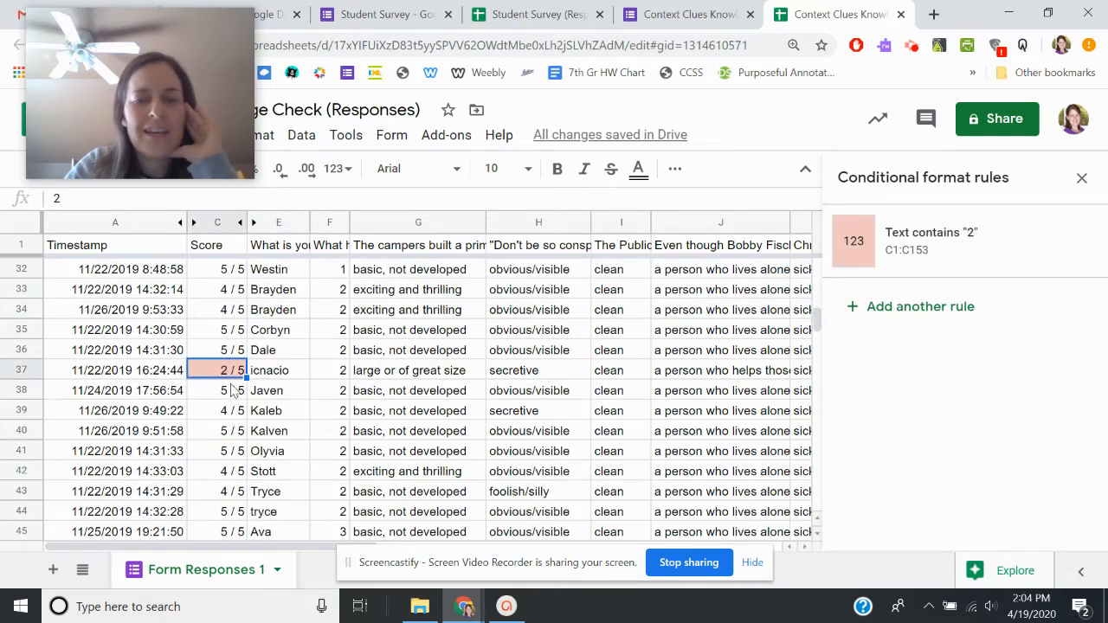
- Add another conditional format rule to the Score column with the condition Text contains 1
scroll(227, 368, "up", 7)
left_click(218, 224)
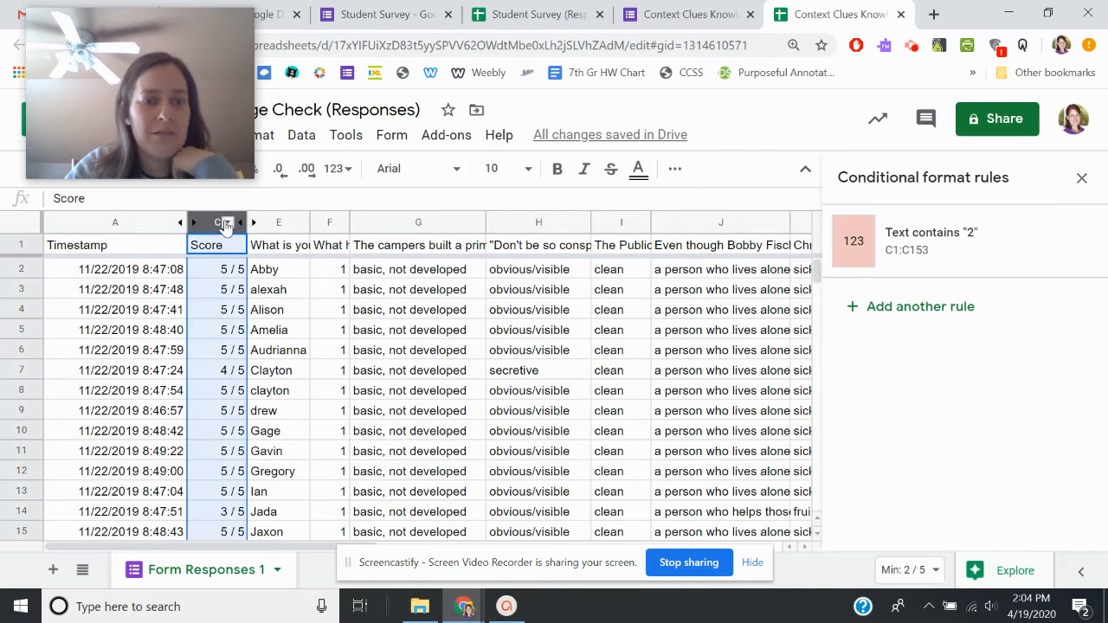
right_click(225, 224)
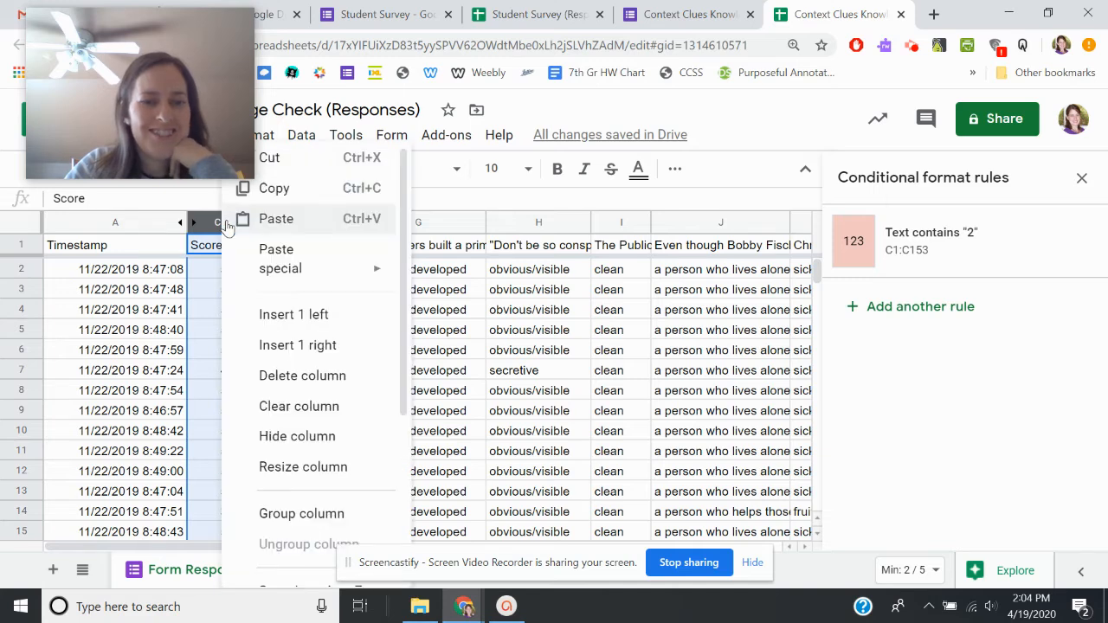
left_click(923, 312)
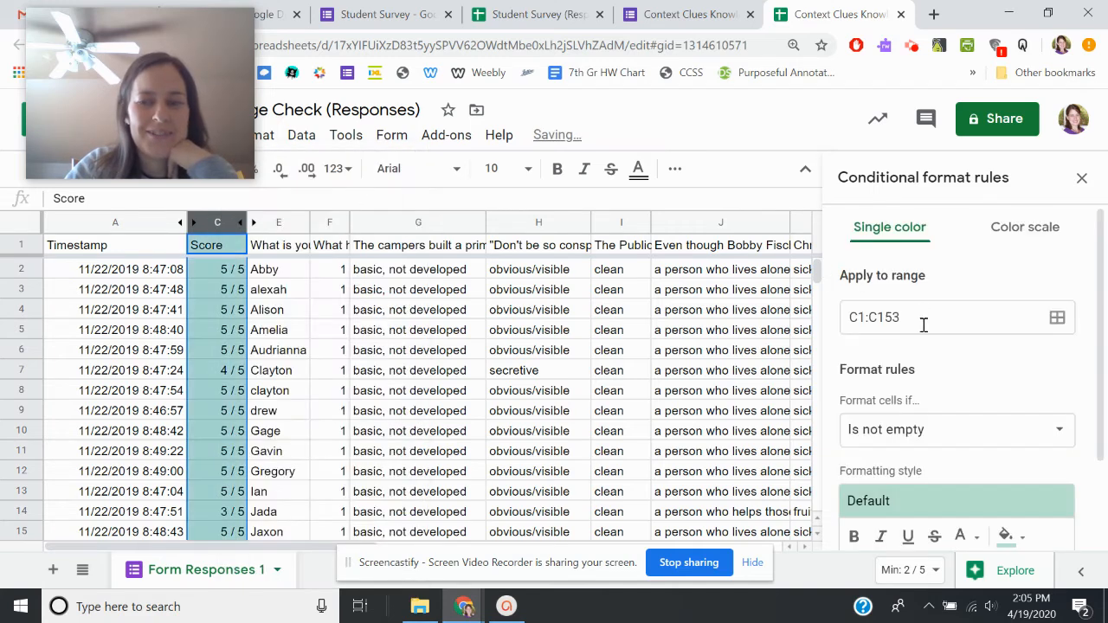
scroll(930, 395, "down", 2)
left_click(927, 315)
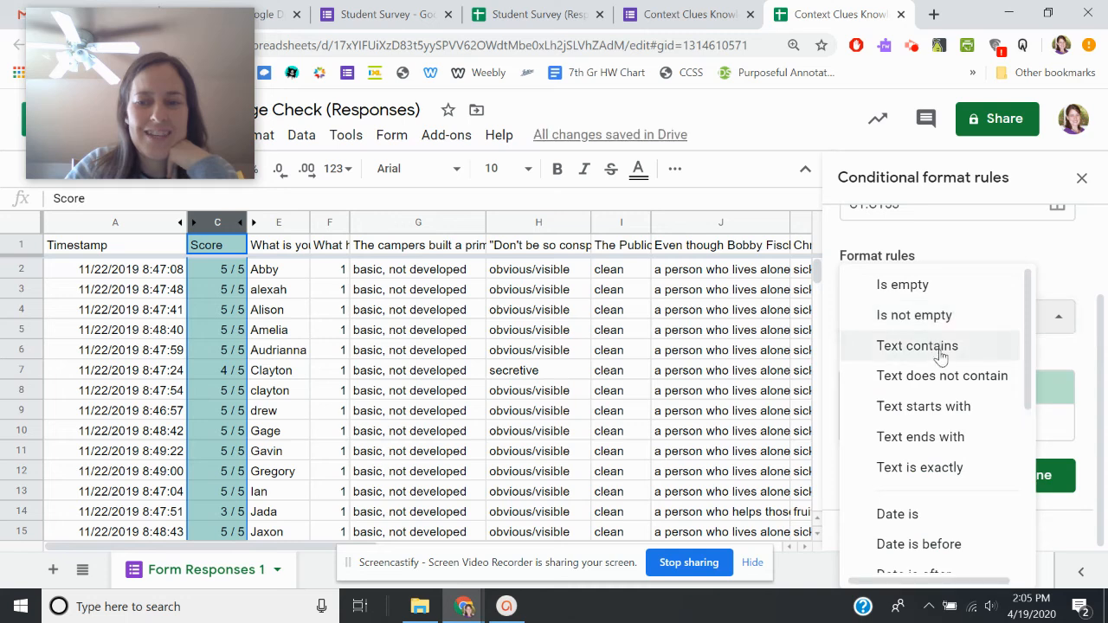
left_click(941, 355)
left_click(913, 359)
type("1")
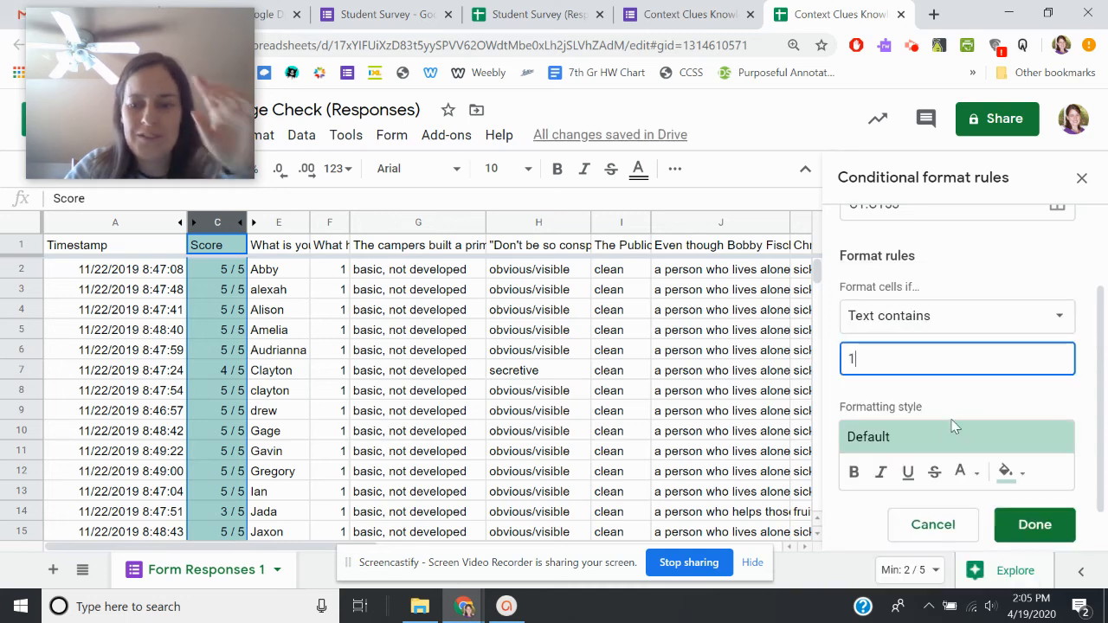
- Give the Text contains 1 rule the light red fill style, save it, and check the scores for highlighting
left_click(953, 426)
left_click(1032, 276)
left_click(1034, 525)
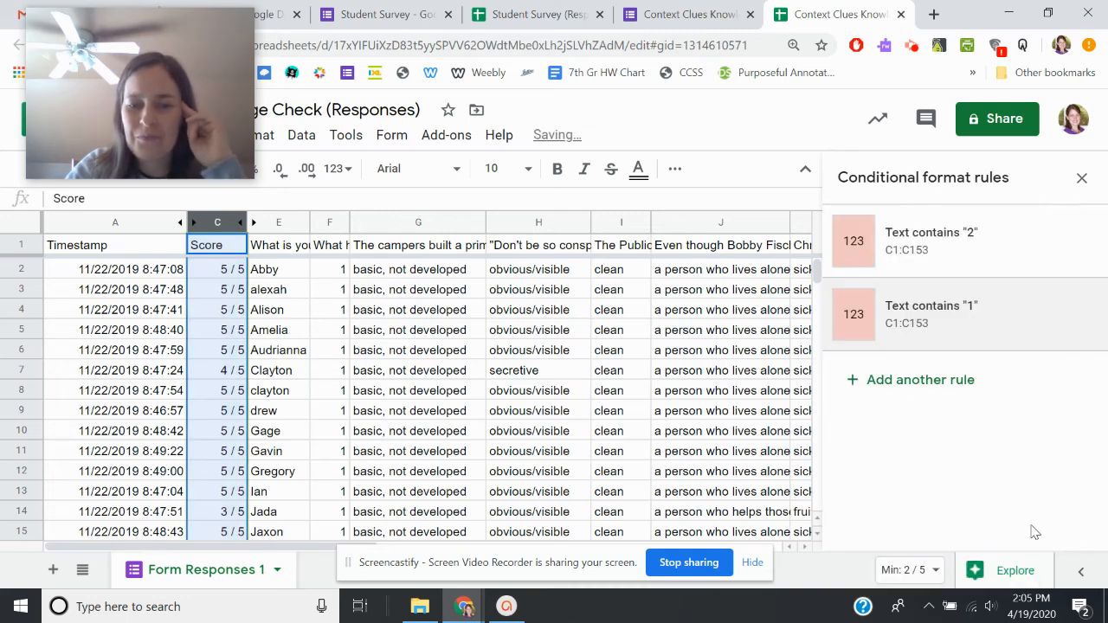
scroll(216, 346, "down", 10)
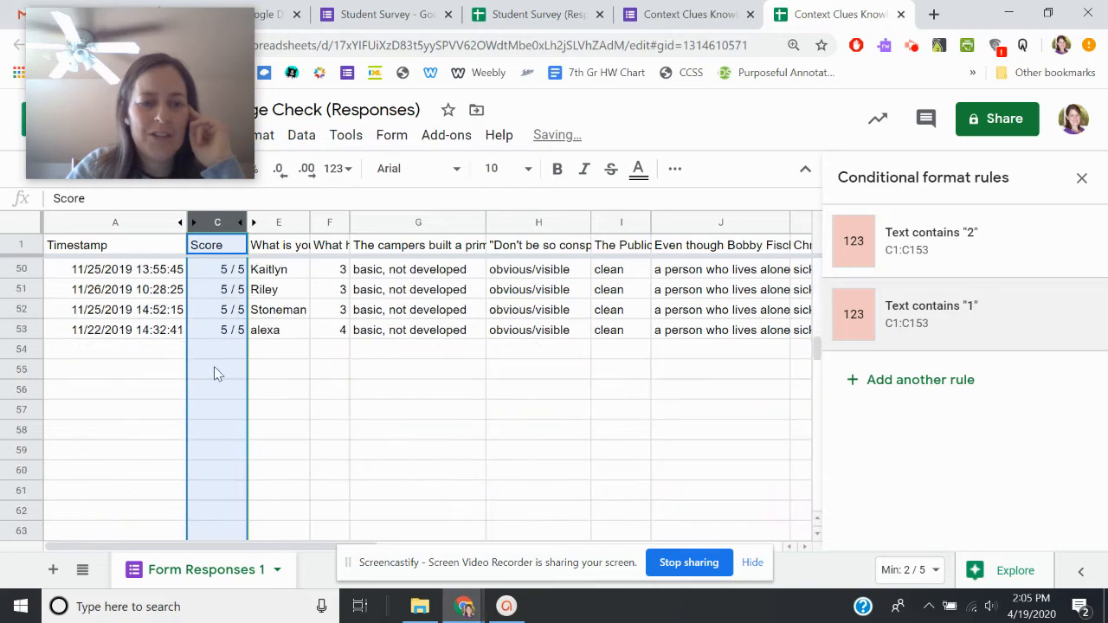
left_click(216, 370)
scroll(216, 338, "up", 9)
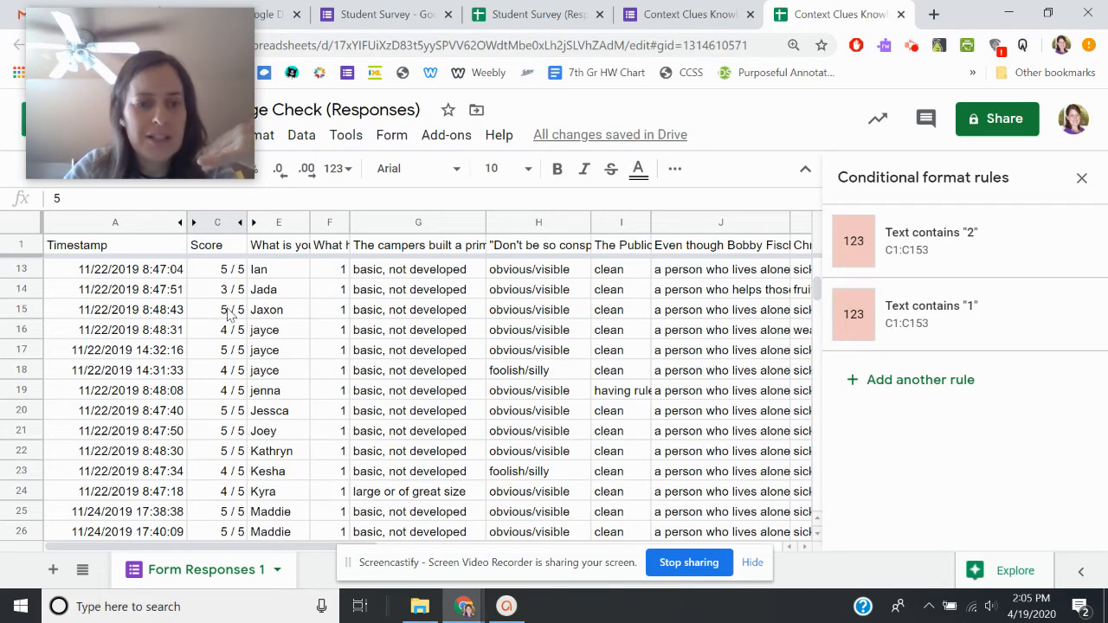
scroll(221, 338, "down", 5)
scroll(227, 345, "down", 4)
scroll(230, 329, "up", 12)
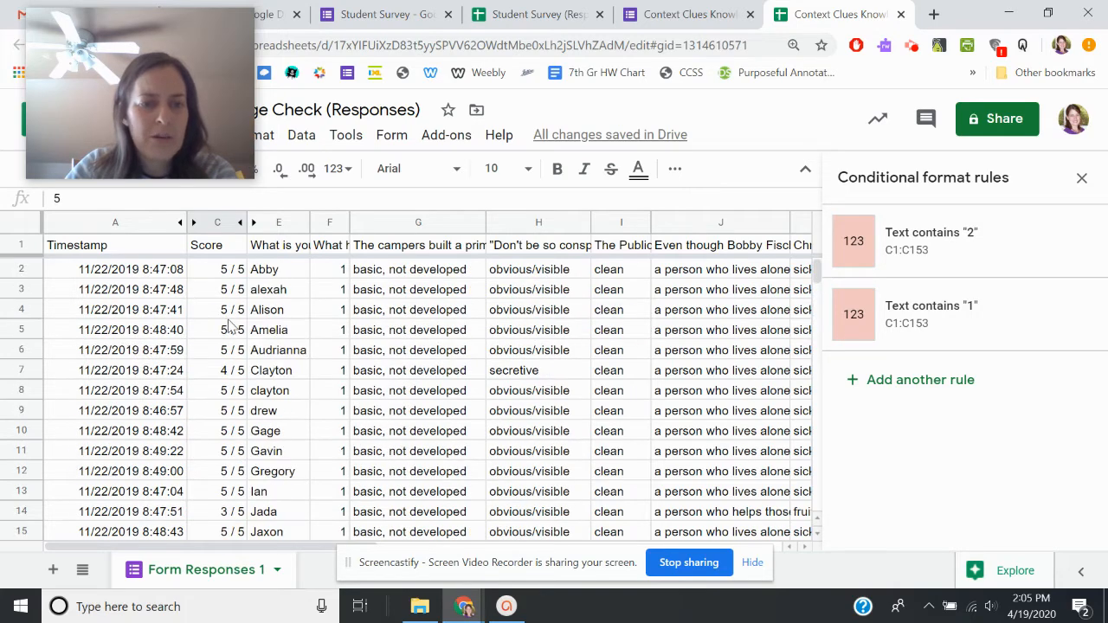
- Add a rule that gives cell C40 the light yellow fill when its text contains 3
left_click(934, 381)
scroll(935, 354, "down", 2)
left_click(923, 317)
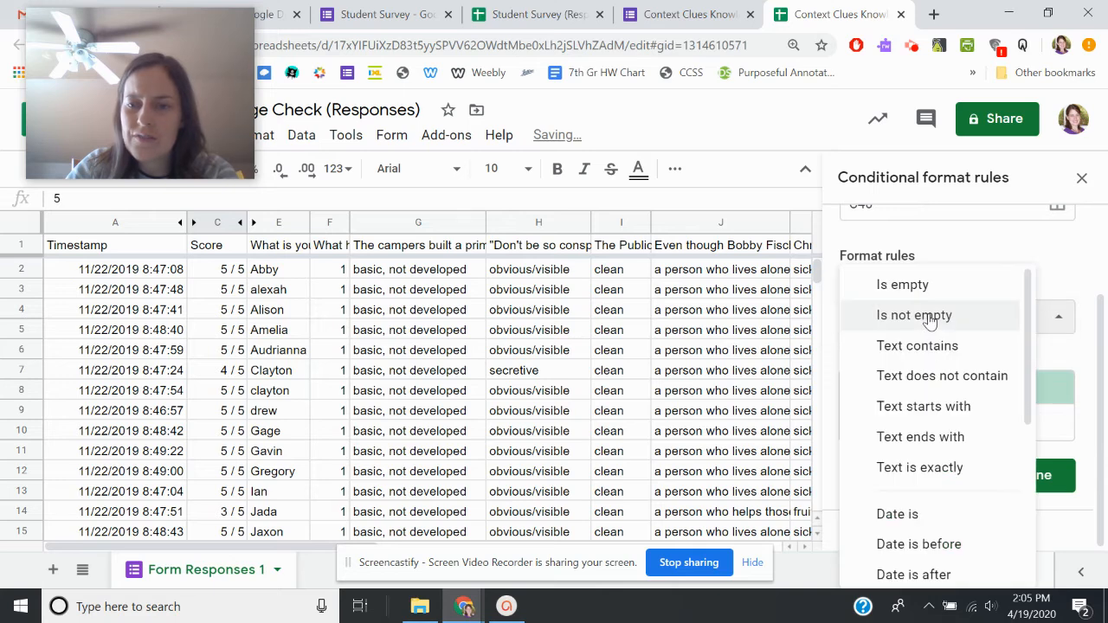
left_click(935, 346)
left_click(911, 358)
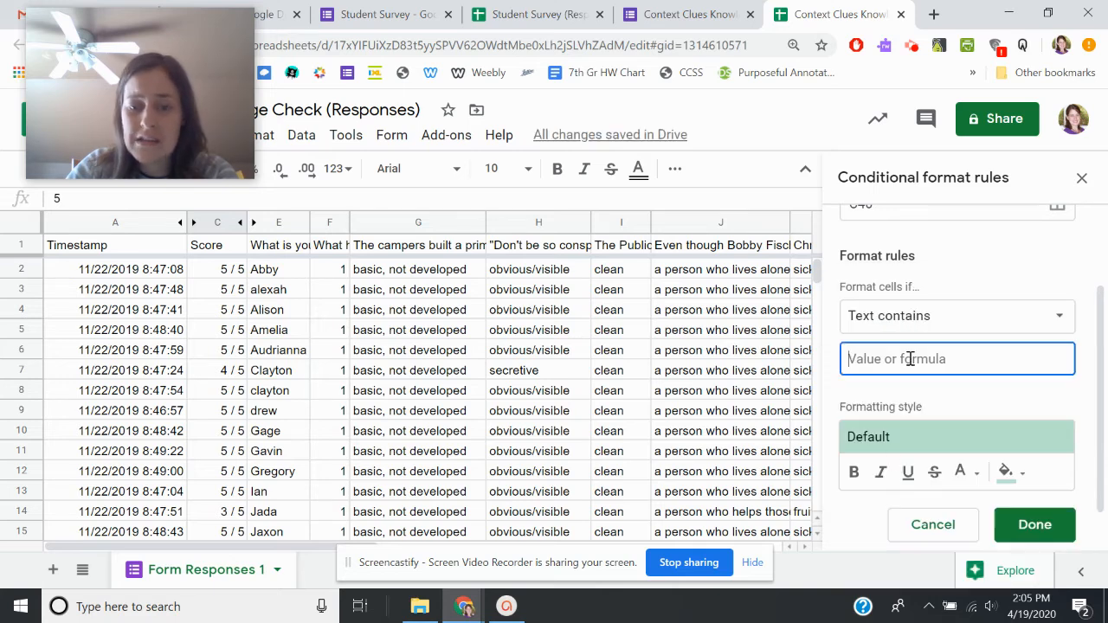
type("5")
left_click(913, 439)
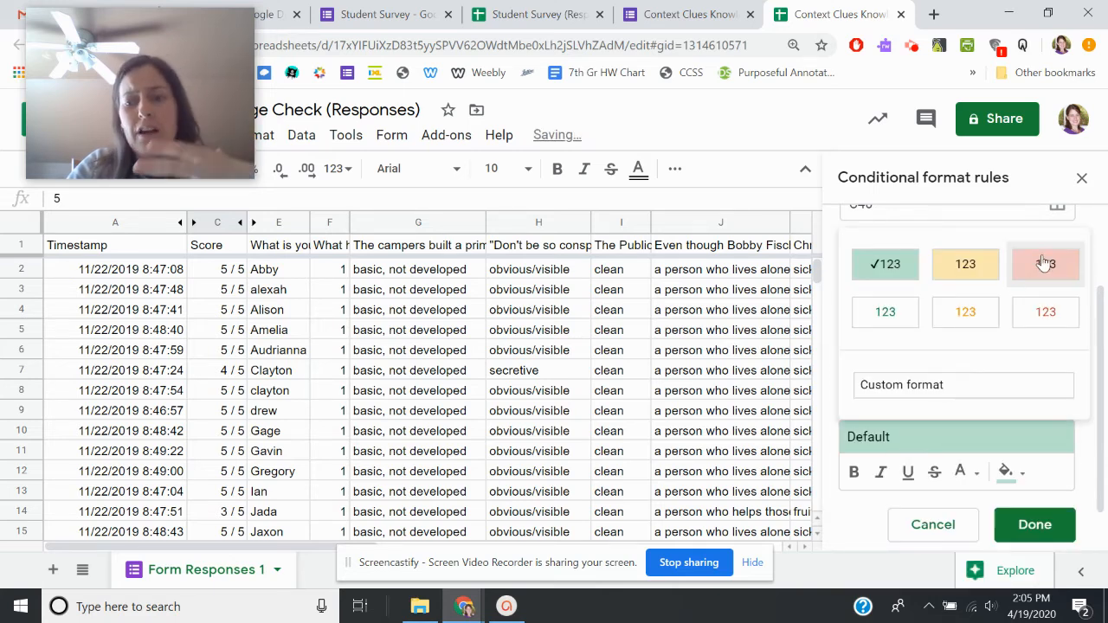
left_click(966, 265)
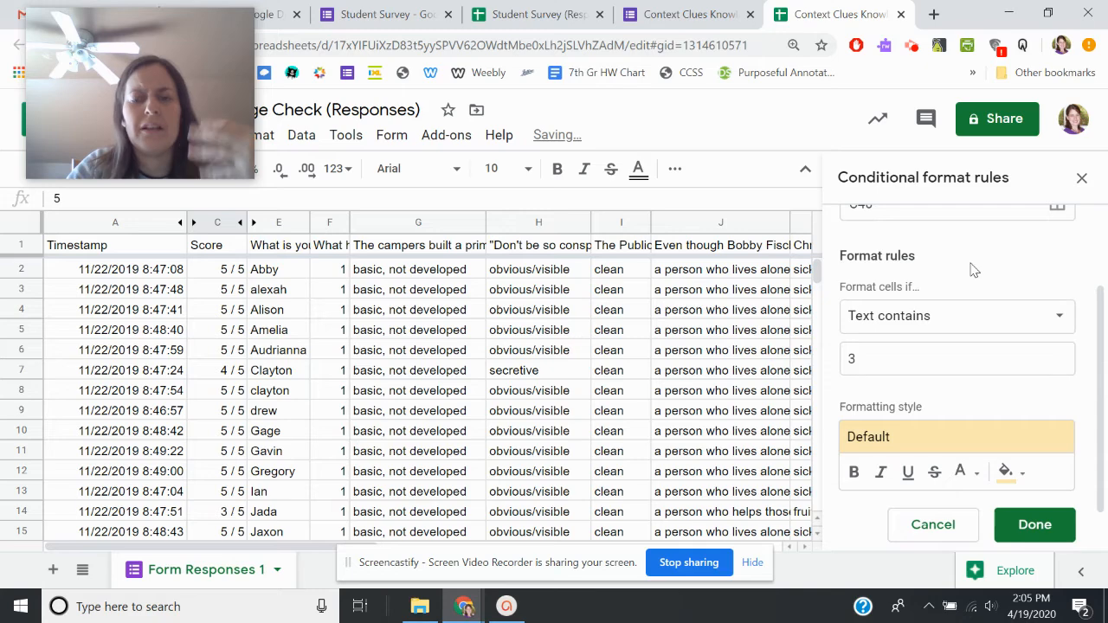
left_click(1035, 525)
- Check whether the scores of 3 in the Score column are highlighted and which rules apply to those cells
left_click(324, 311)
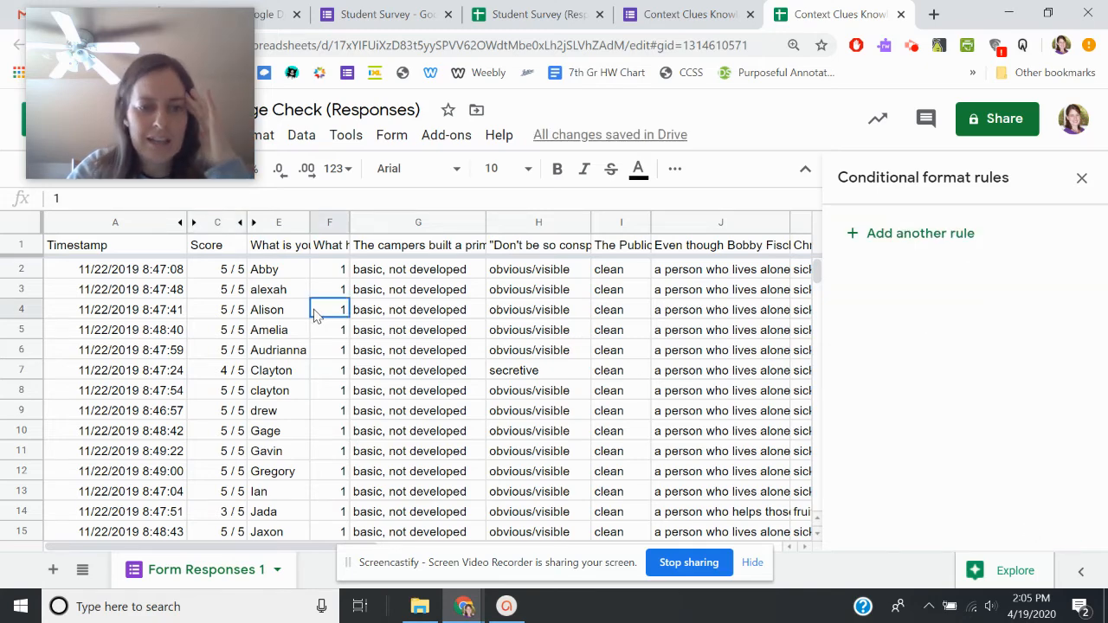
scroll(234, 363, "down", 9)
scroll(234, 363, "down", 6)
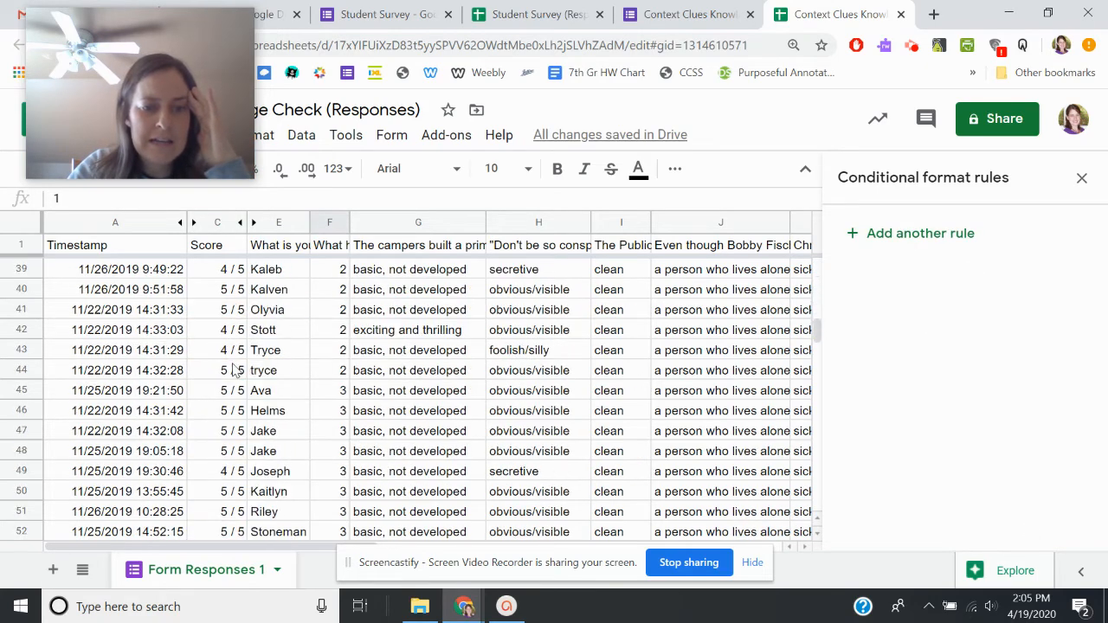
scroll(234, 364, "up", 12)
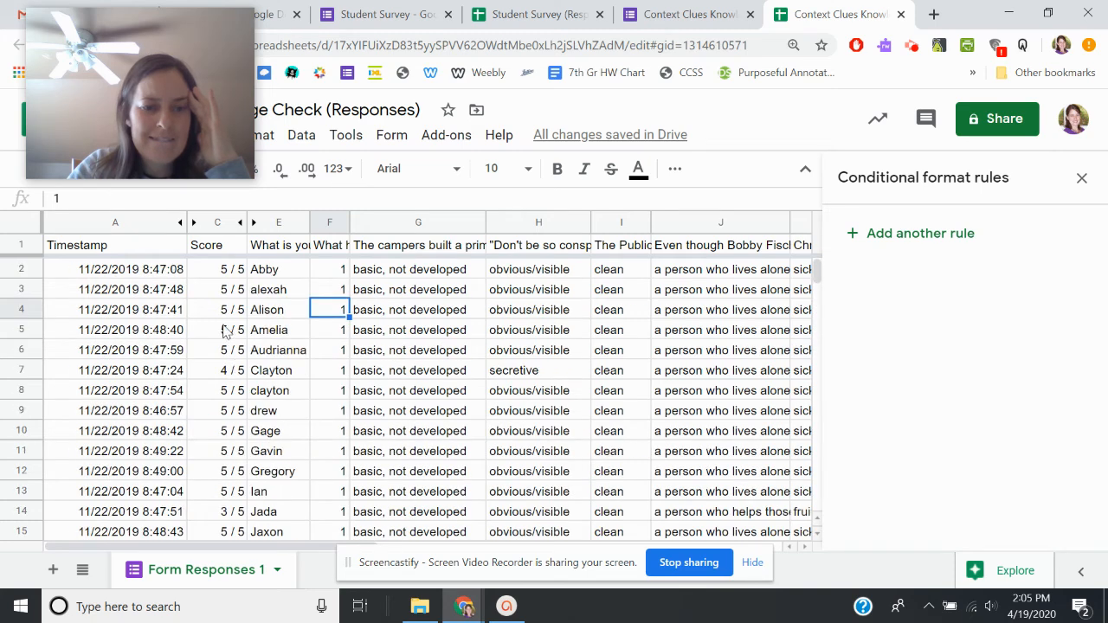
left_click(224, 332)
scroll(222, 303, "down", 4)
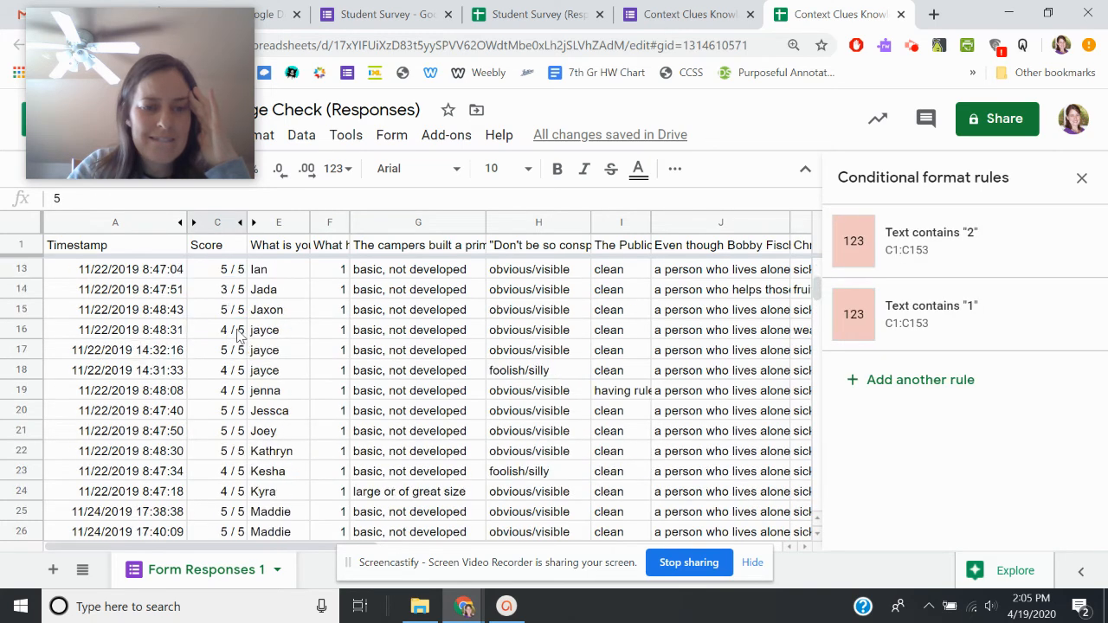
left_click(227, 289)
scroll(229, 322, "up", 4)
- Add a rule for the whole Score column that applies the light yellow fill when the text contains 3
left_click(217, 225)
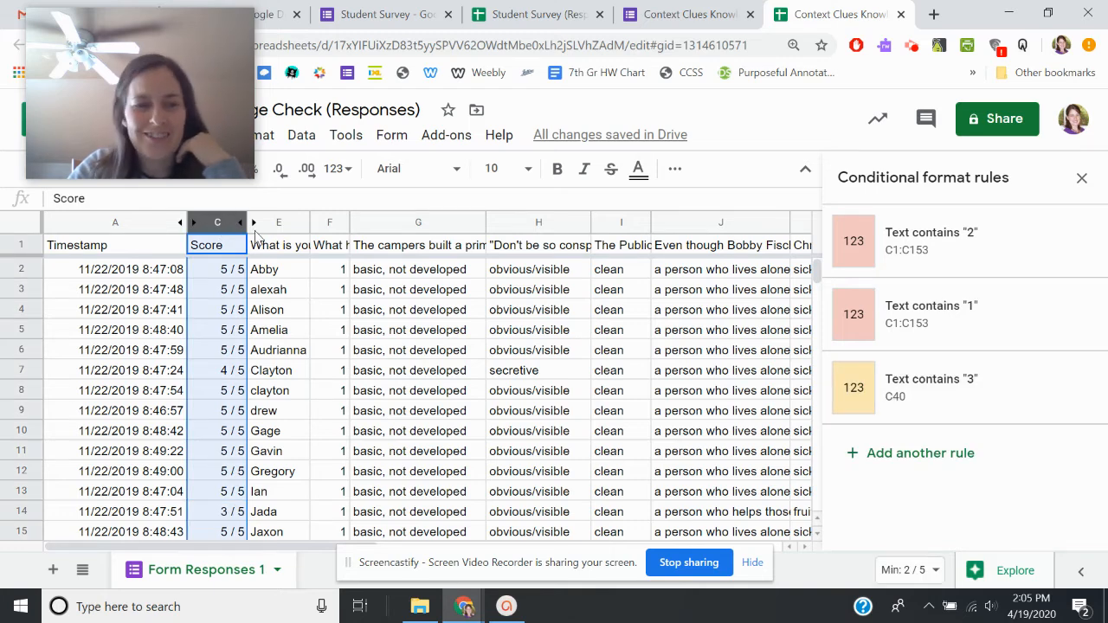
left_click(213, 224)
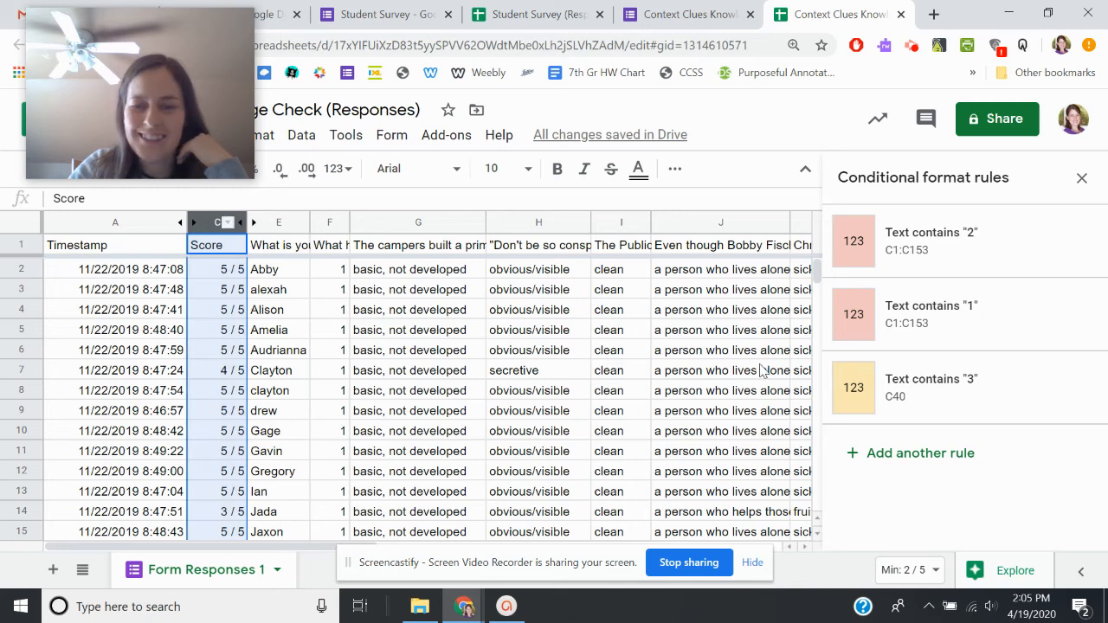
left_click(915, 455)
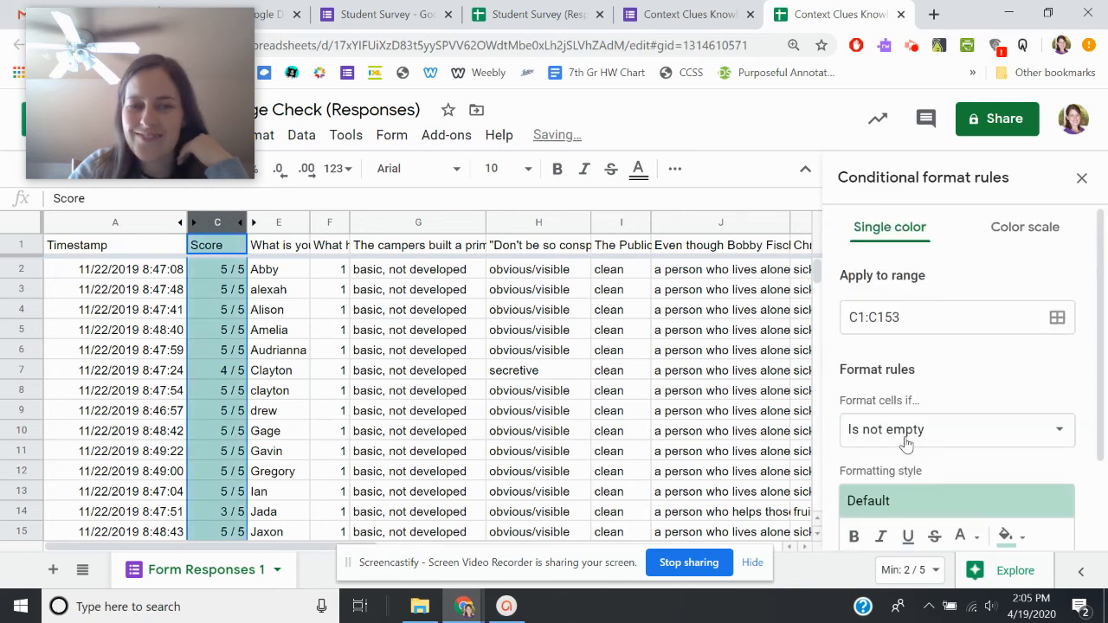
scroll(961, 437, "down", 2)
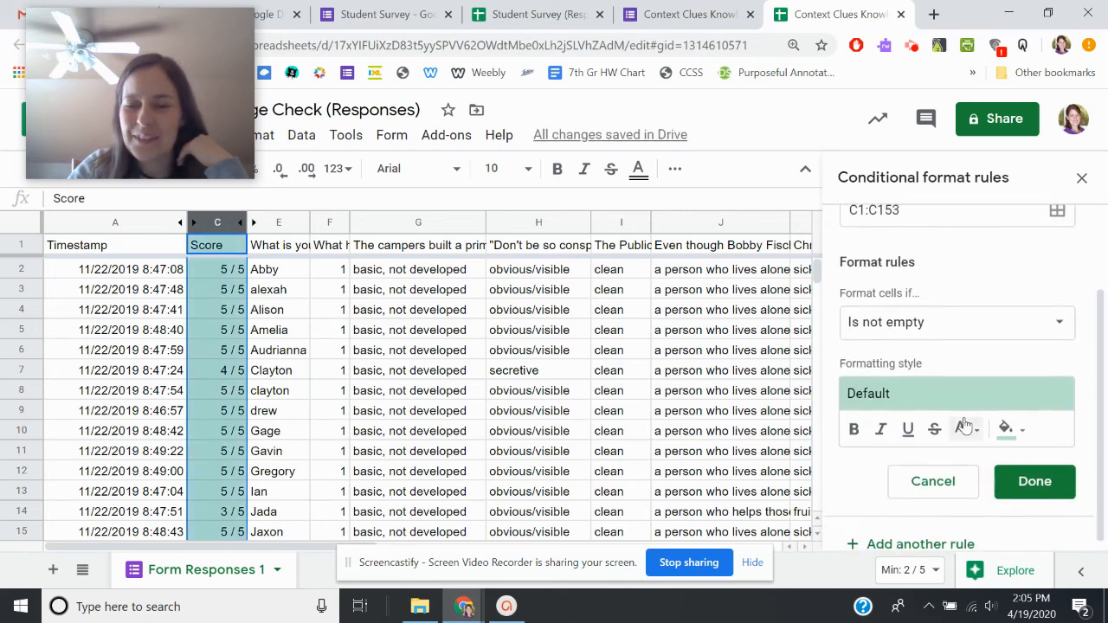
left_click(930, 312)
left_click(941, 343)
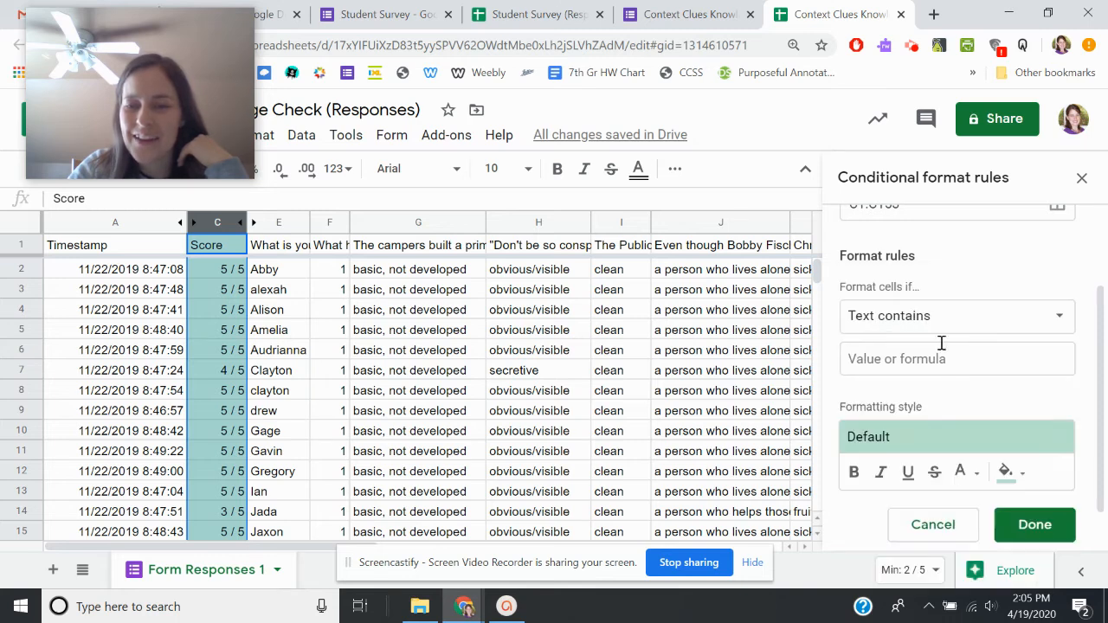
left_click(884, 359)
type("3")
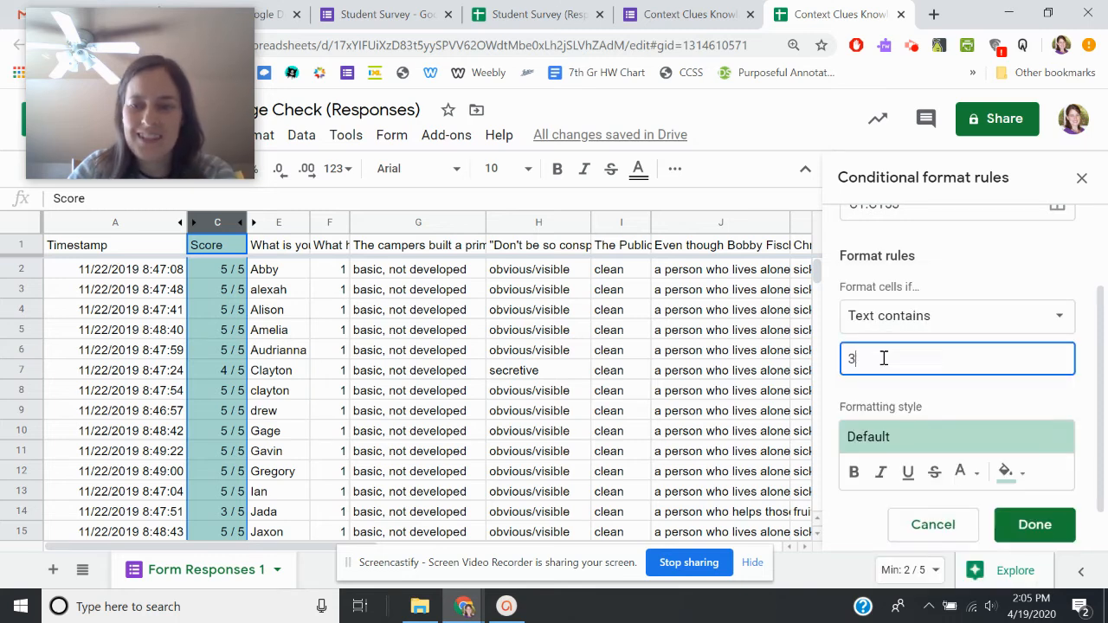
left_click(952, 440)
left_click(964, 265)
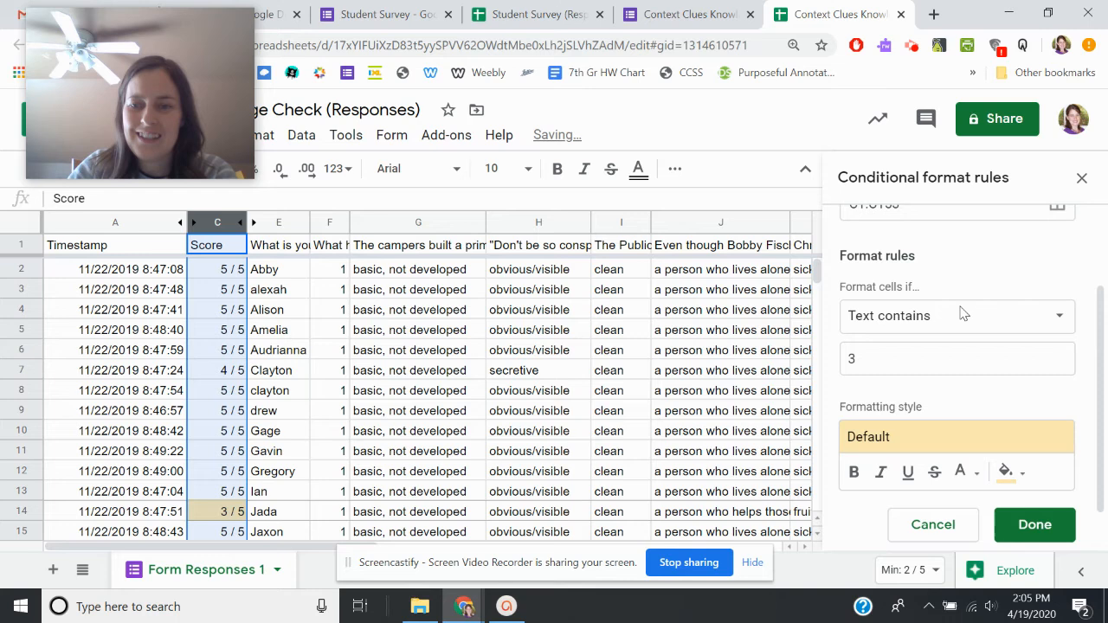
left_click(1033, 525)
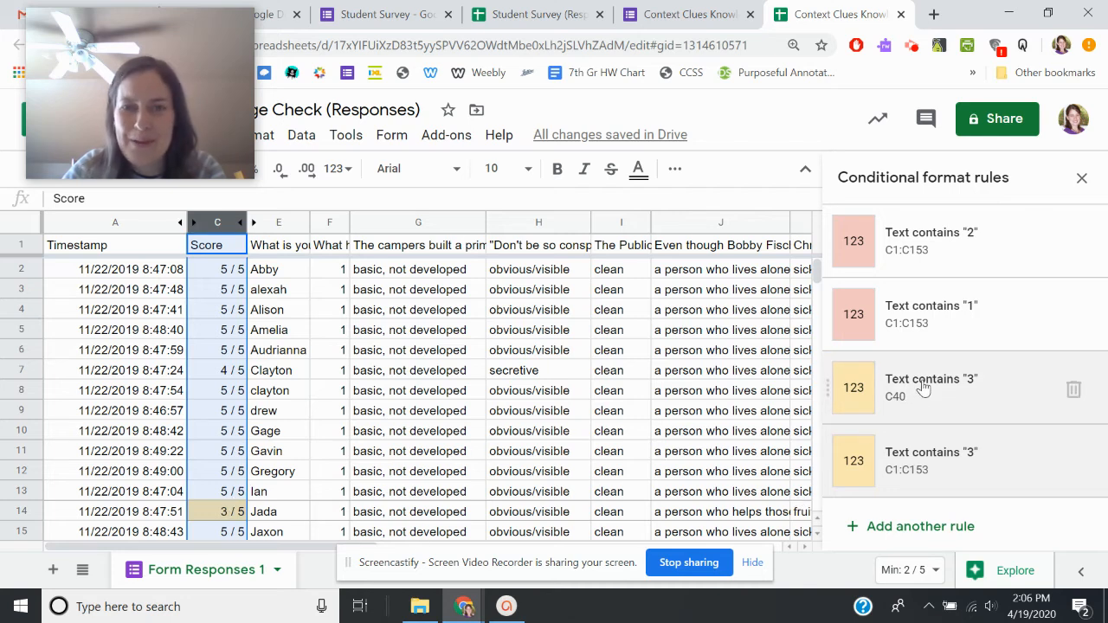
- Delete the redundant Text contains 3 rule for C40 and close the conditional format rules
left_click(1074, 390)
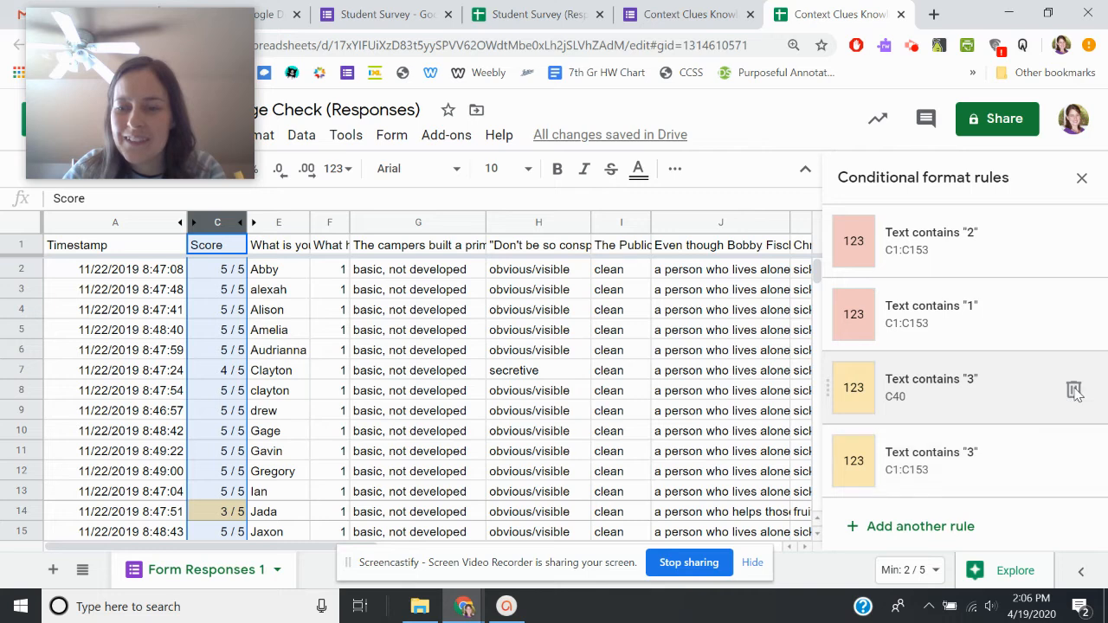
left_click(1082, 178)
left_click(271, 293)
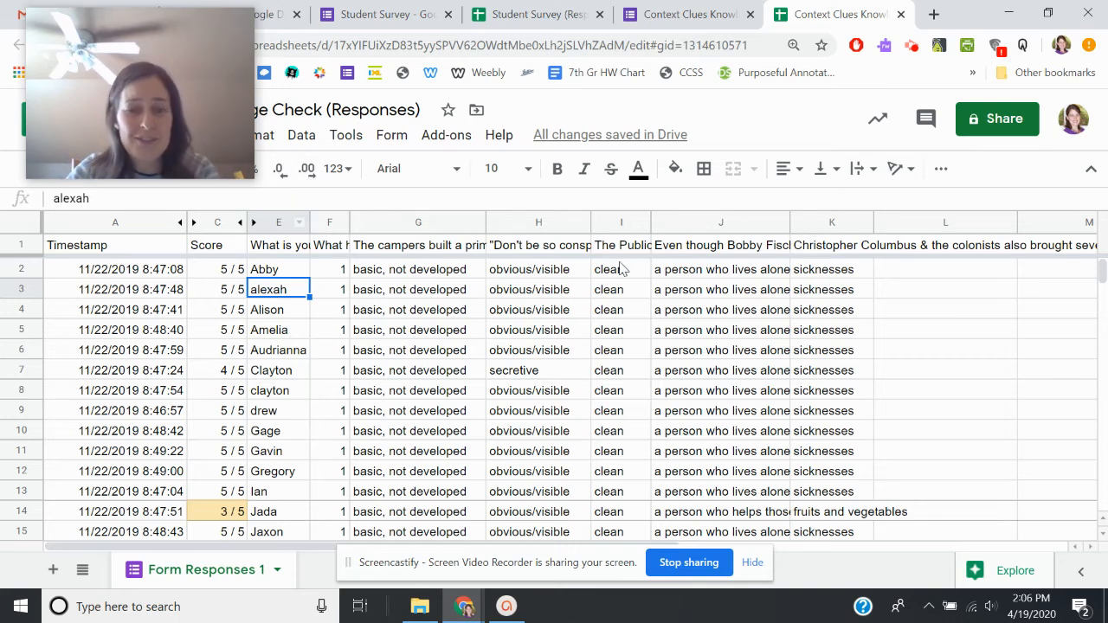
- Start a conditional format rule for the sanitary question's answers in column I with the condition Text does not contain clean
left_click(641, 225)
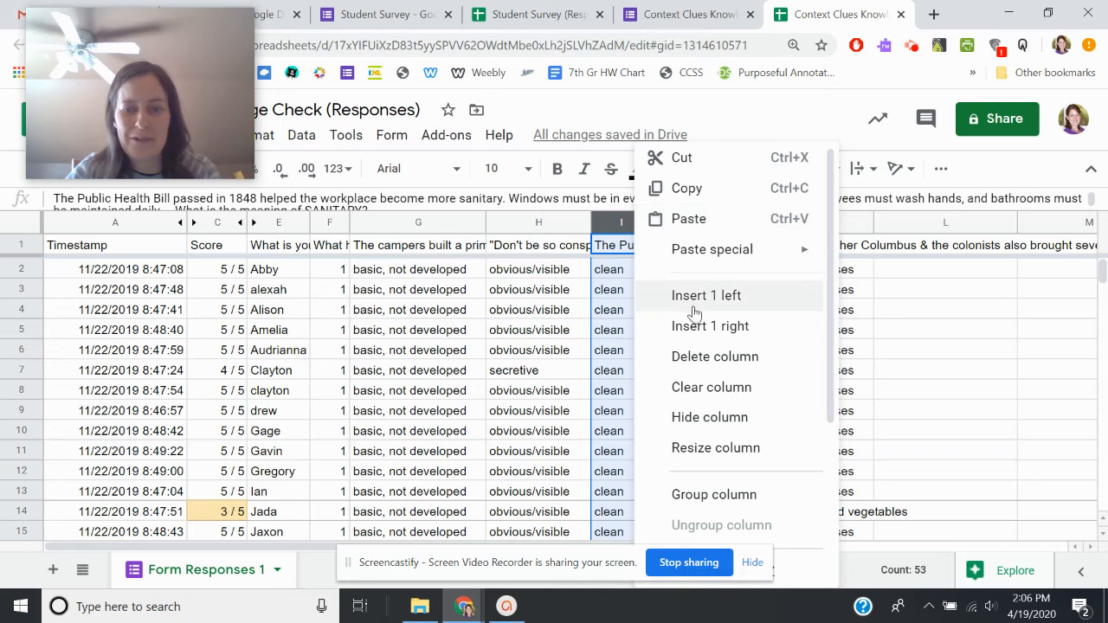
scroll(684, 407, "down", 3)
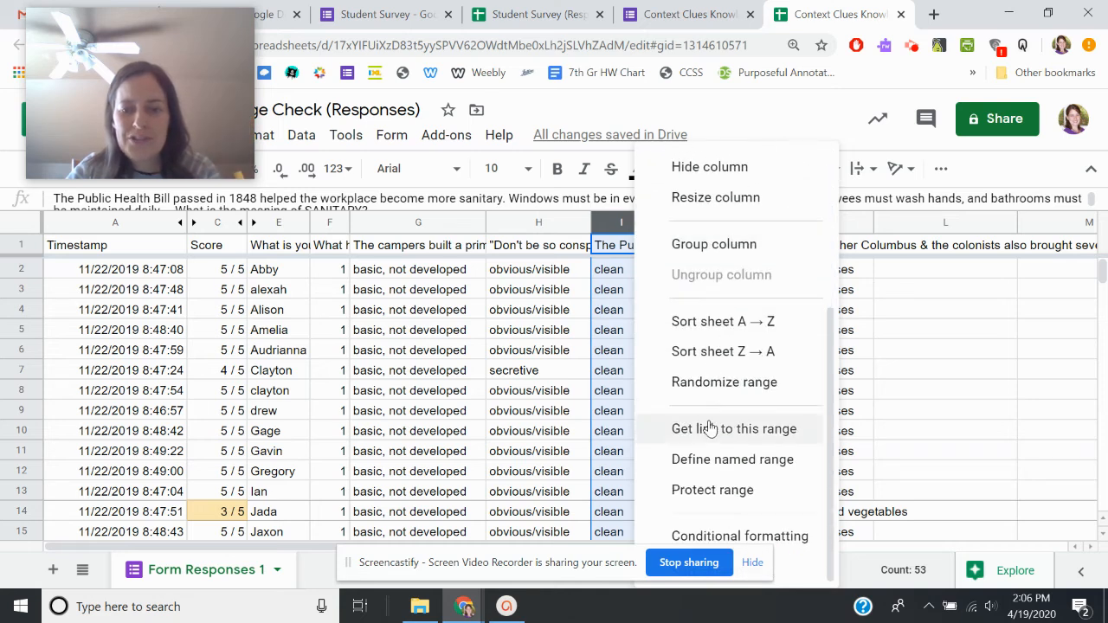
left_click(741, 538)
scroll(944, 378, "down", 1)
left_click(931, 346)
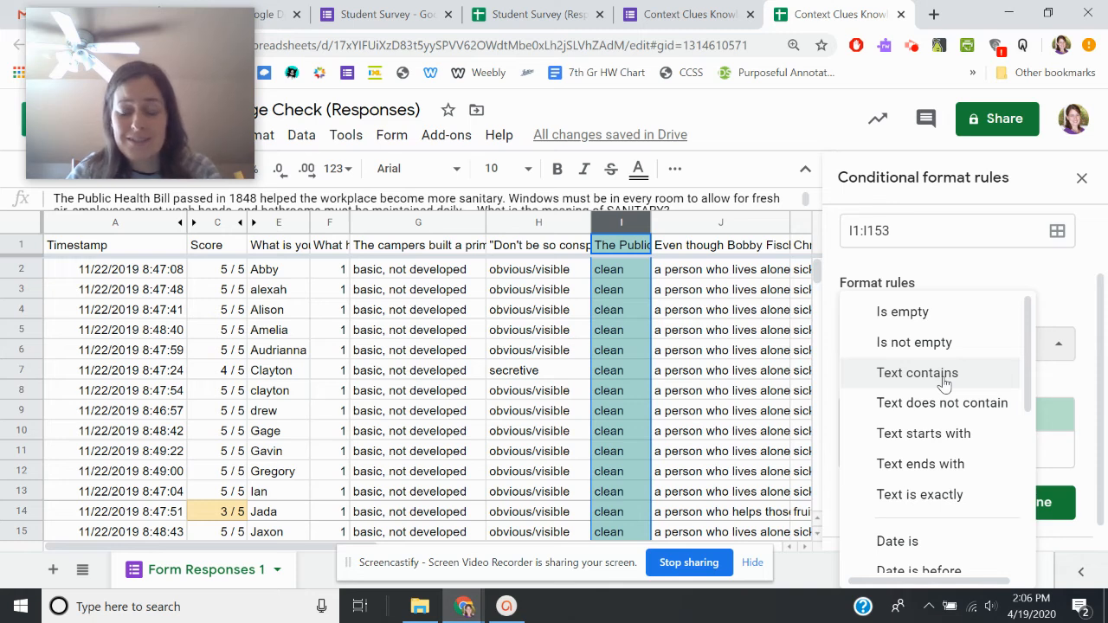
left_click(950, 403)
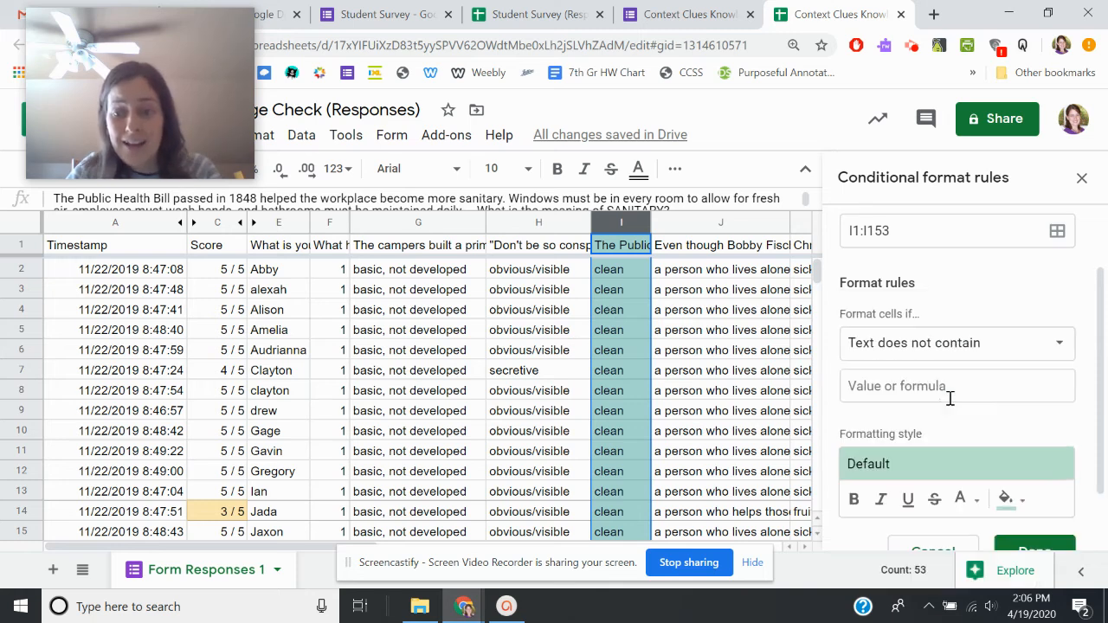
left_click(910, 388)
type("clean")
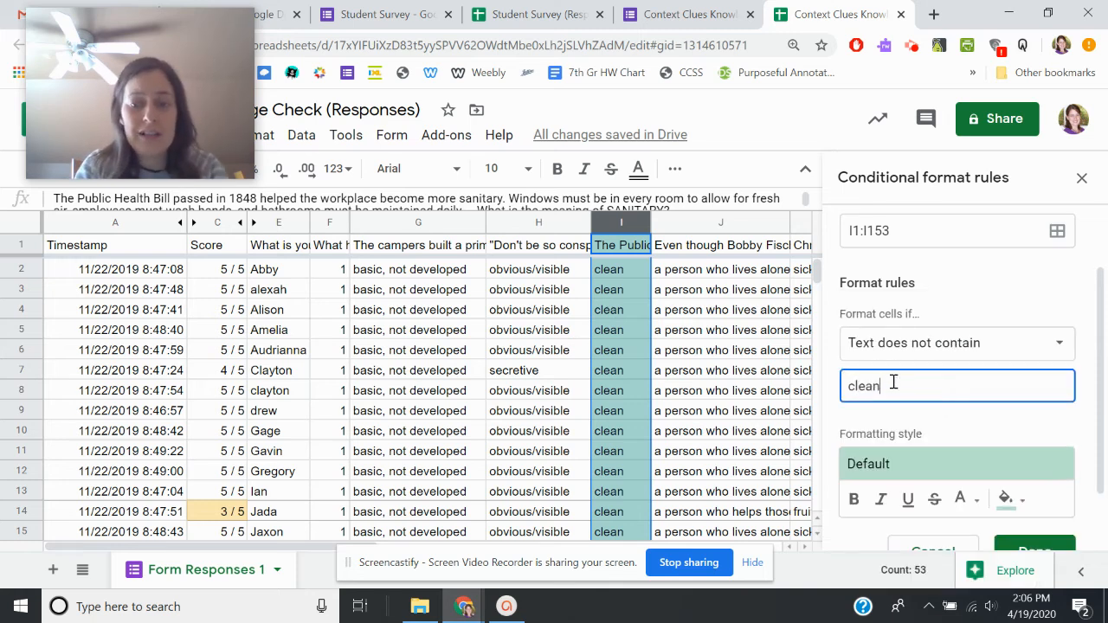
- Give the column I rule the light red fill style, save it, and check the answers for highlighting
left_click(990, 465)
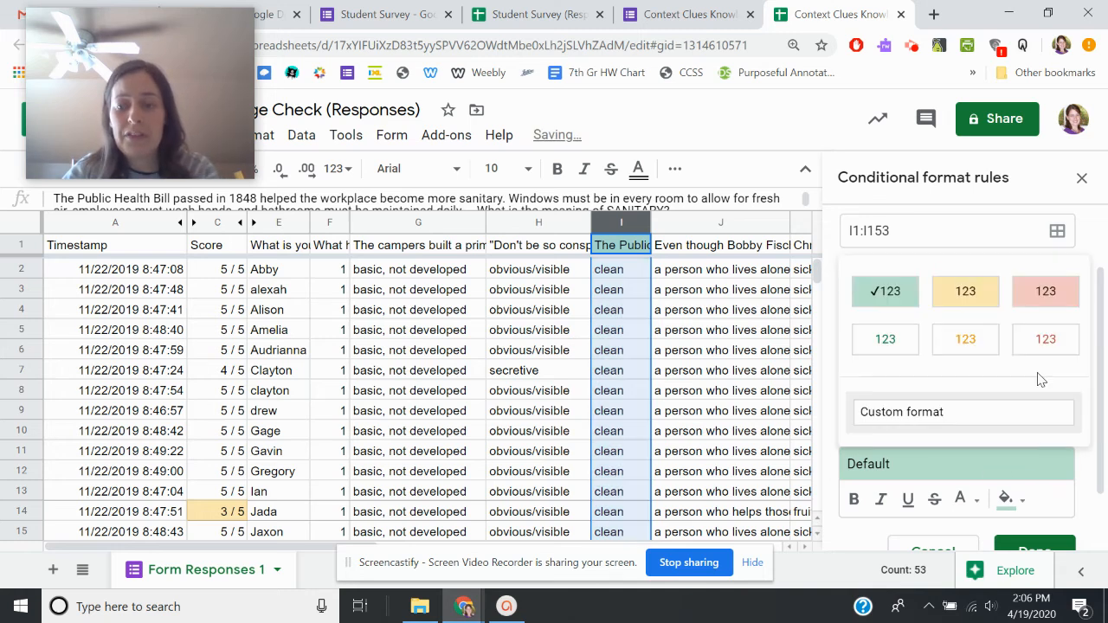
left_click(1047, 294)
left_click(1034, 549)
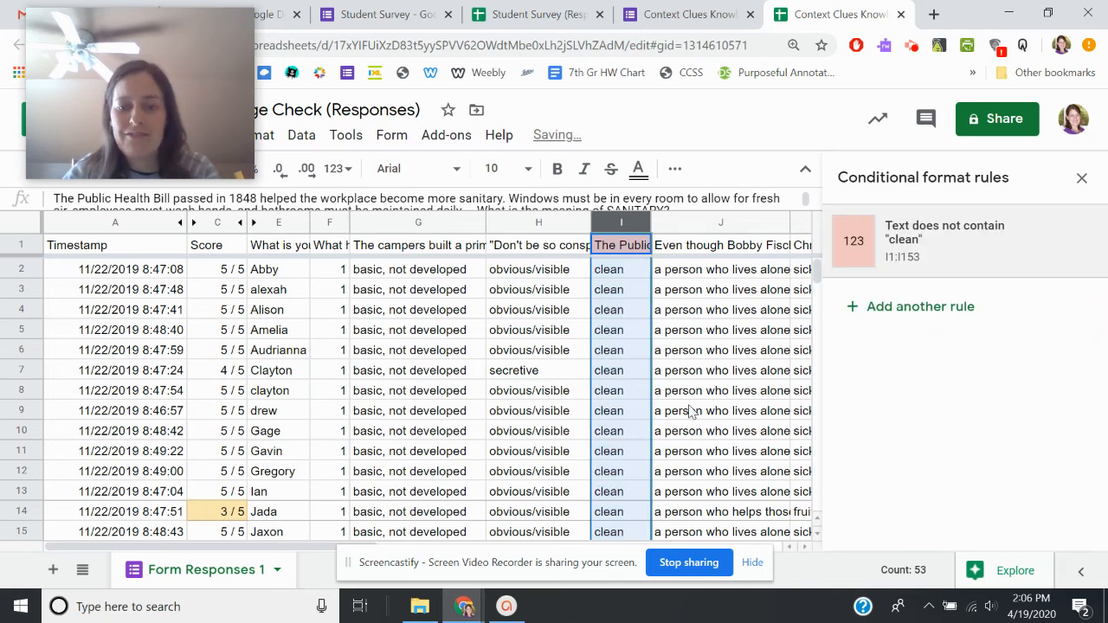
left_click(614, 295)
scroll(623, 312, "down", 5)
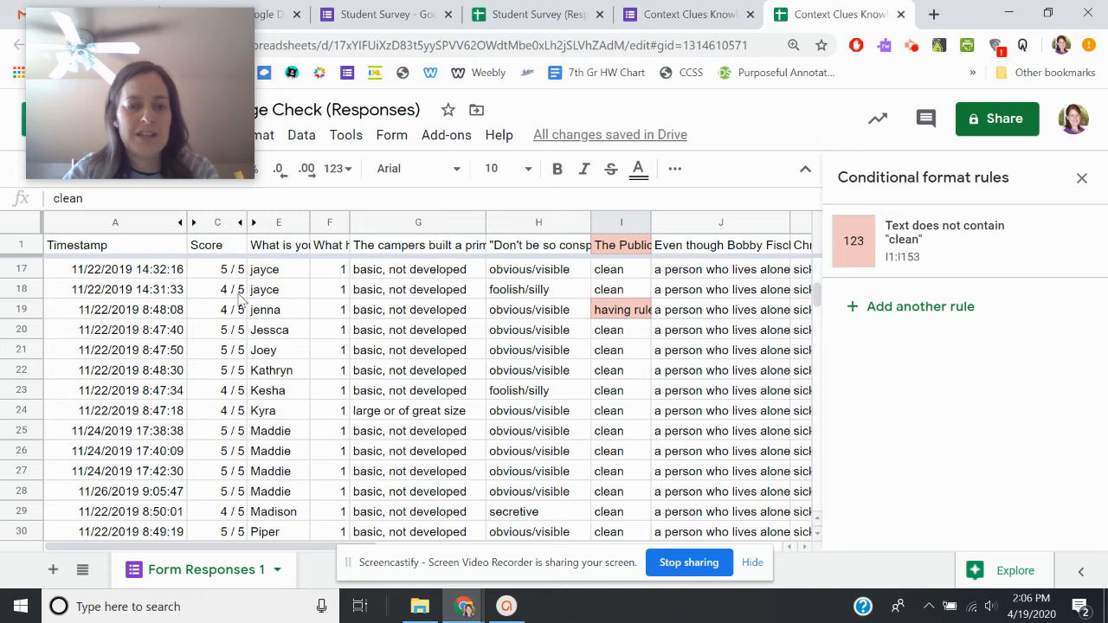
- Check the row 19 score in column C against the highlighted sanitary answer in column I
left_click(230, 311)
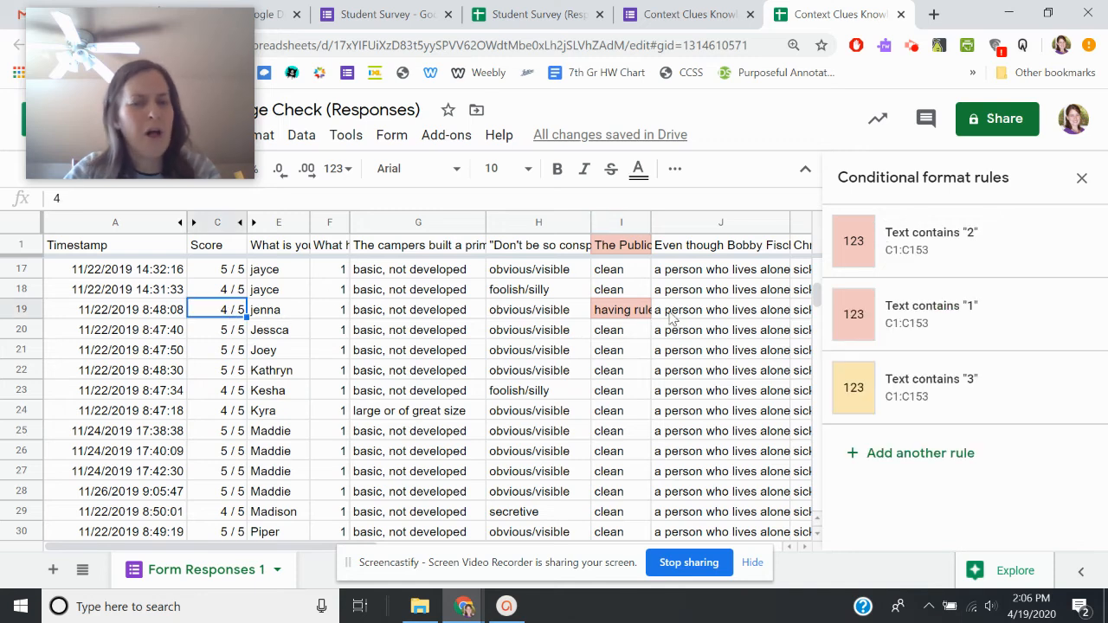
left_click(625, 312)
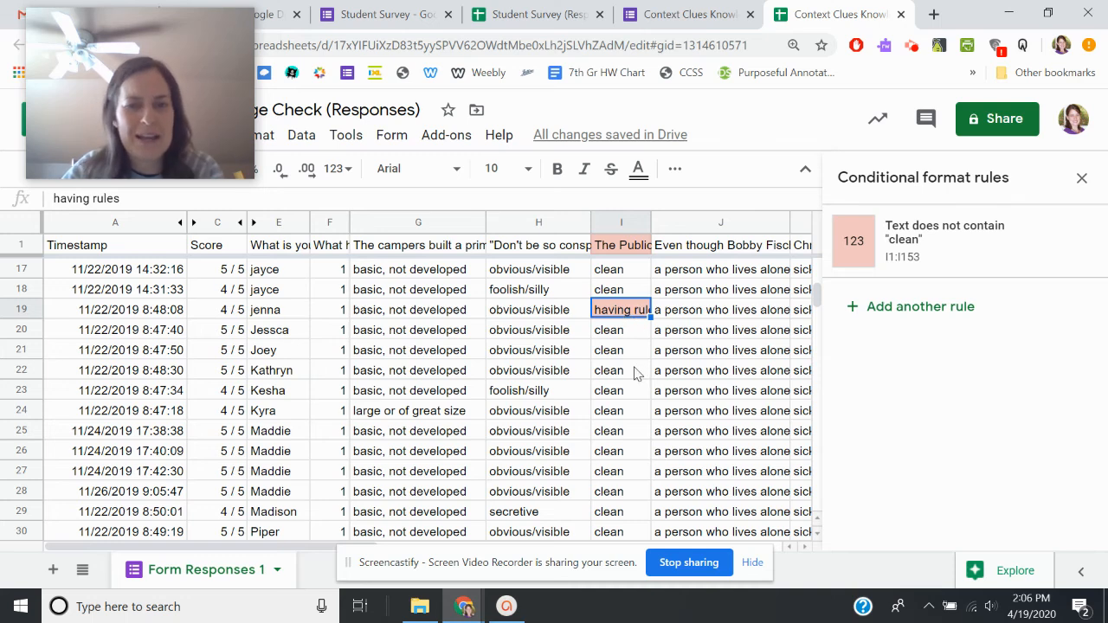
scroll(636, 372, "up", 5)
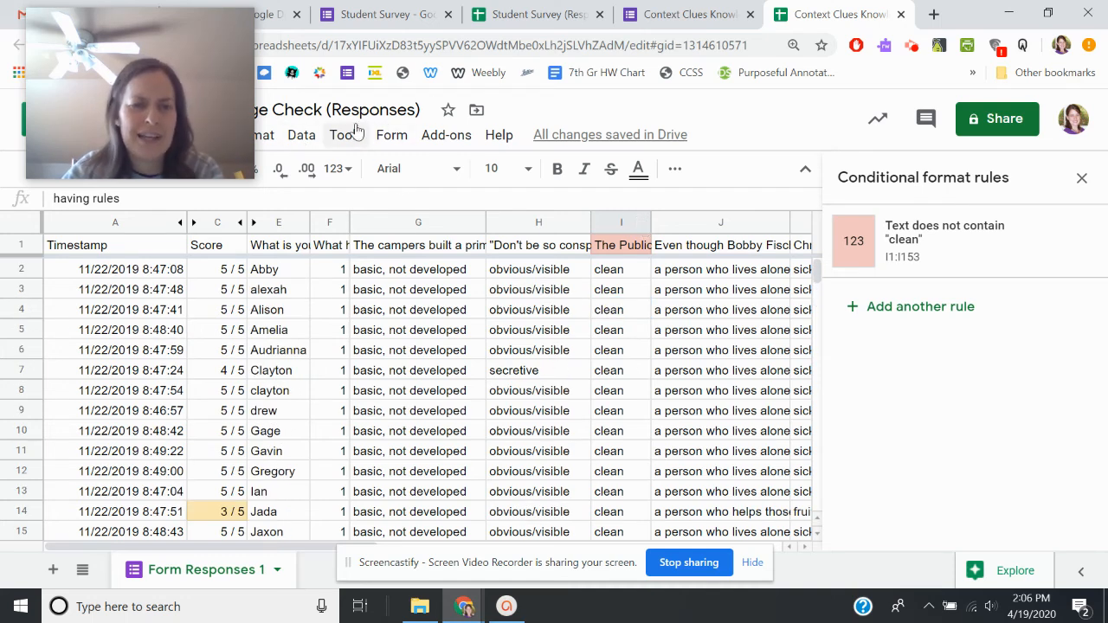
- Locate the Conditional formatting option for the whole of column I without choosing it, and close the conditional format rules
left_click(637, 223)
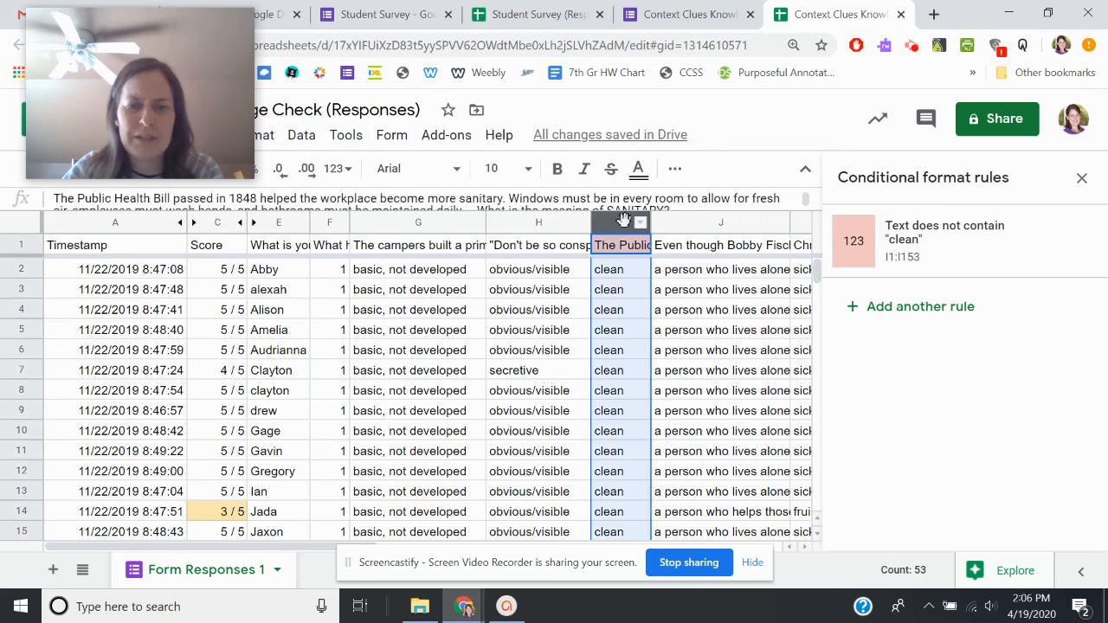
left_click(641, 225)
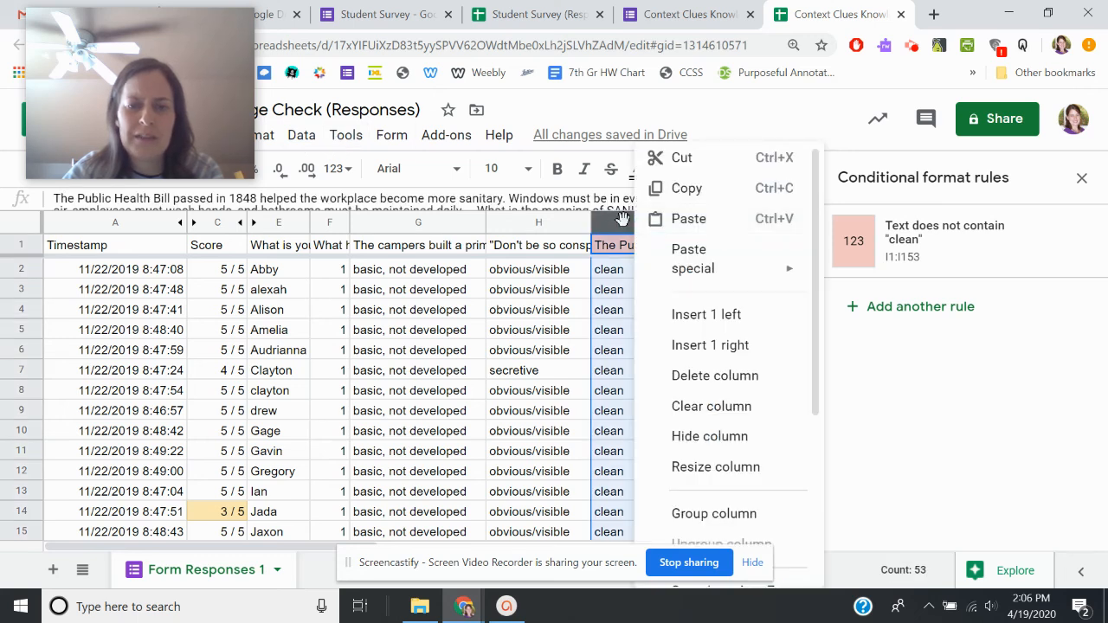
scroll(732, 455, "down", 3)
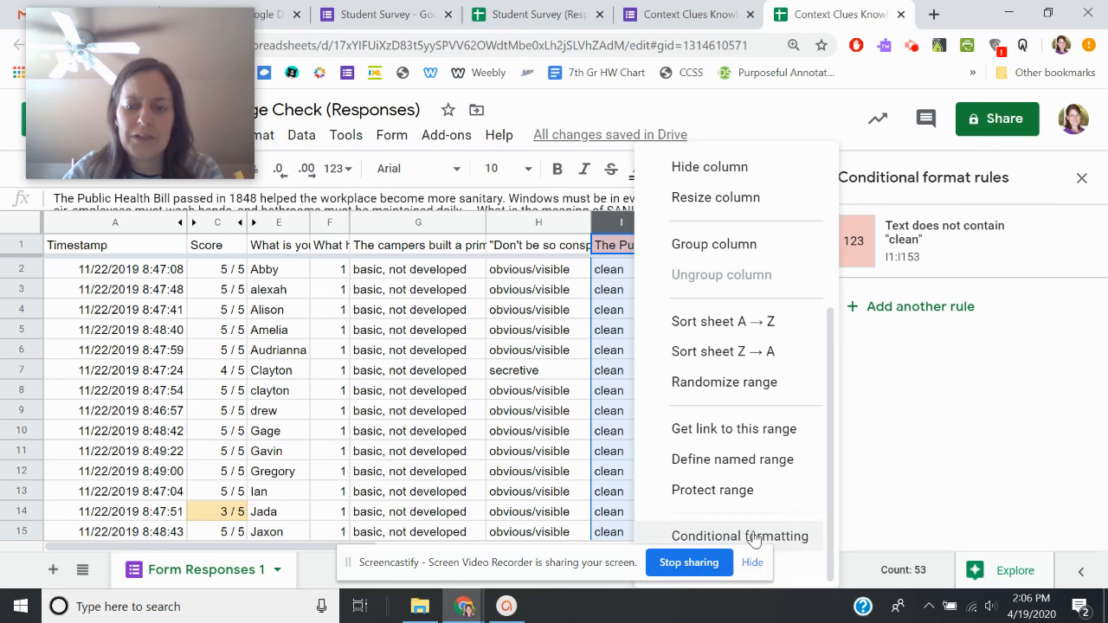
left_click(934, 378)
left_click(1082, 178)
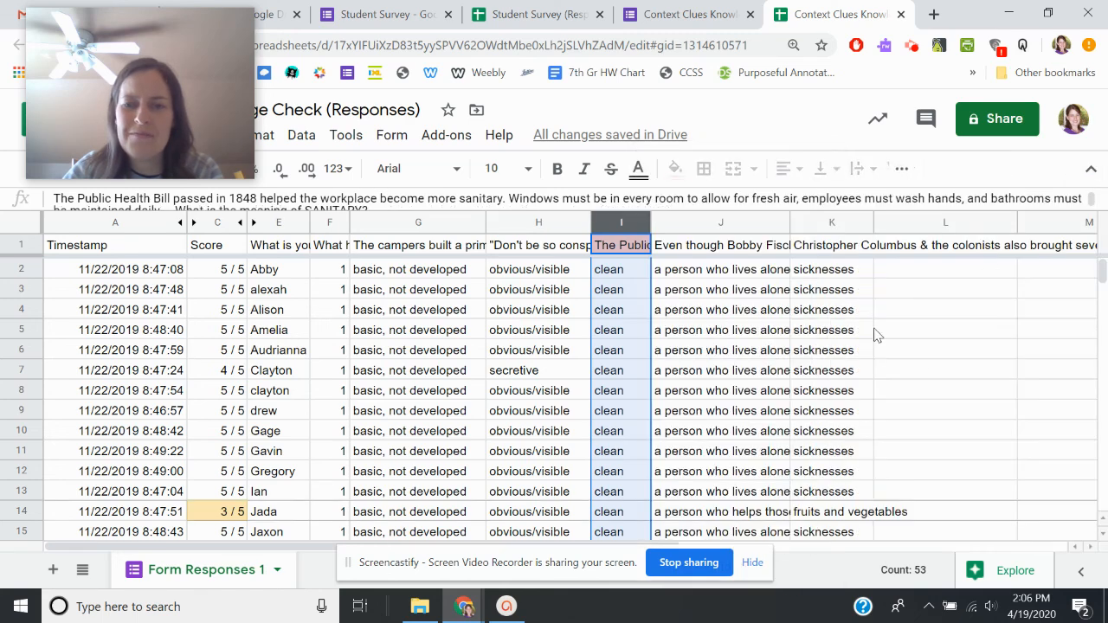